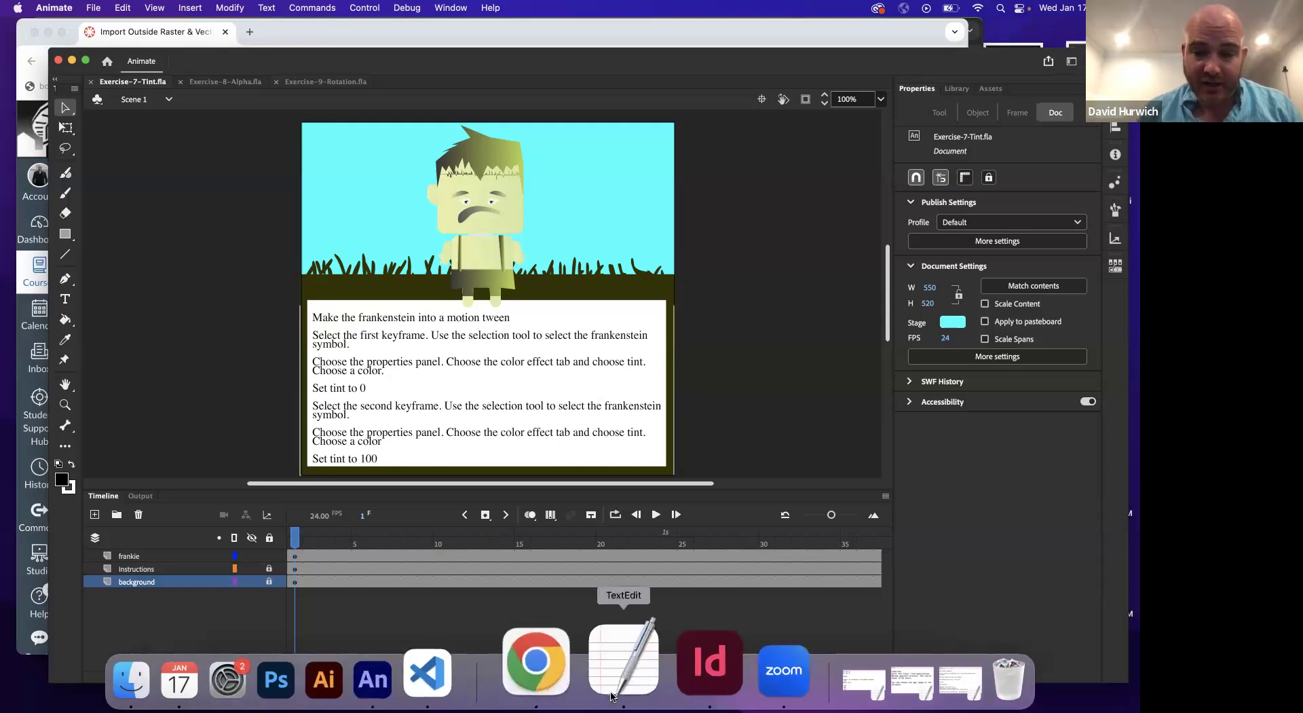
# Delete the three dollar-amount lines from the TextEdit notes
pyautogui.click(618, 678)
pyautogui.moveTo(443, 411); pyautogui.dragTo(308, 359)
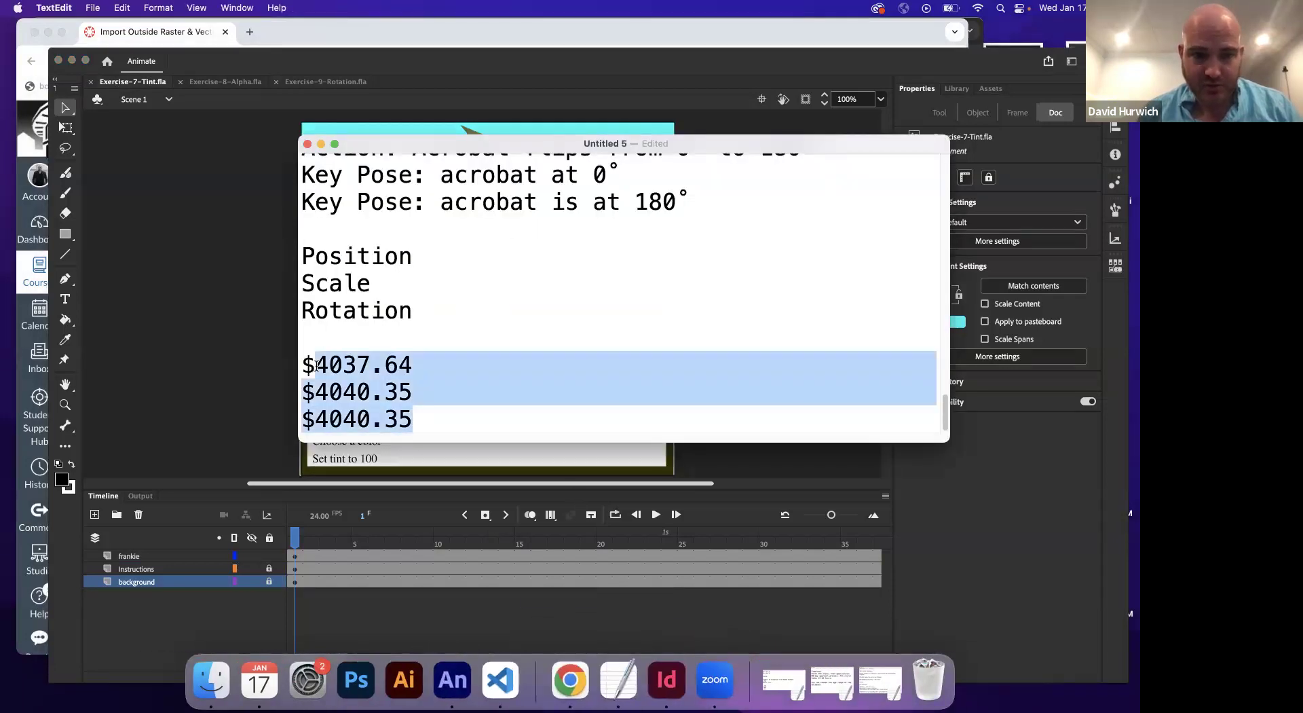
pyautogui.press('BackSpace')
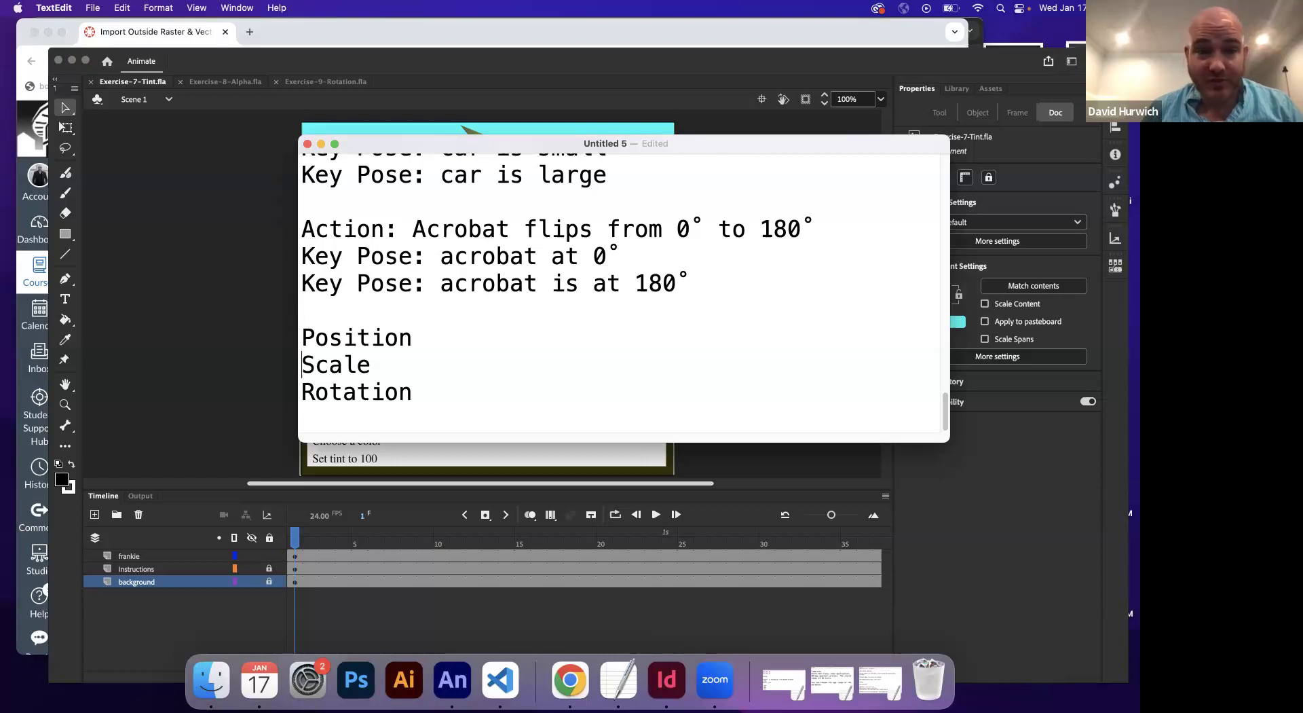
pyautogui.hotkey('shift', 'Down')
pyautogui.press('Down')
pyautogui.press('Down')
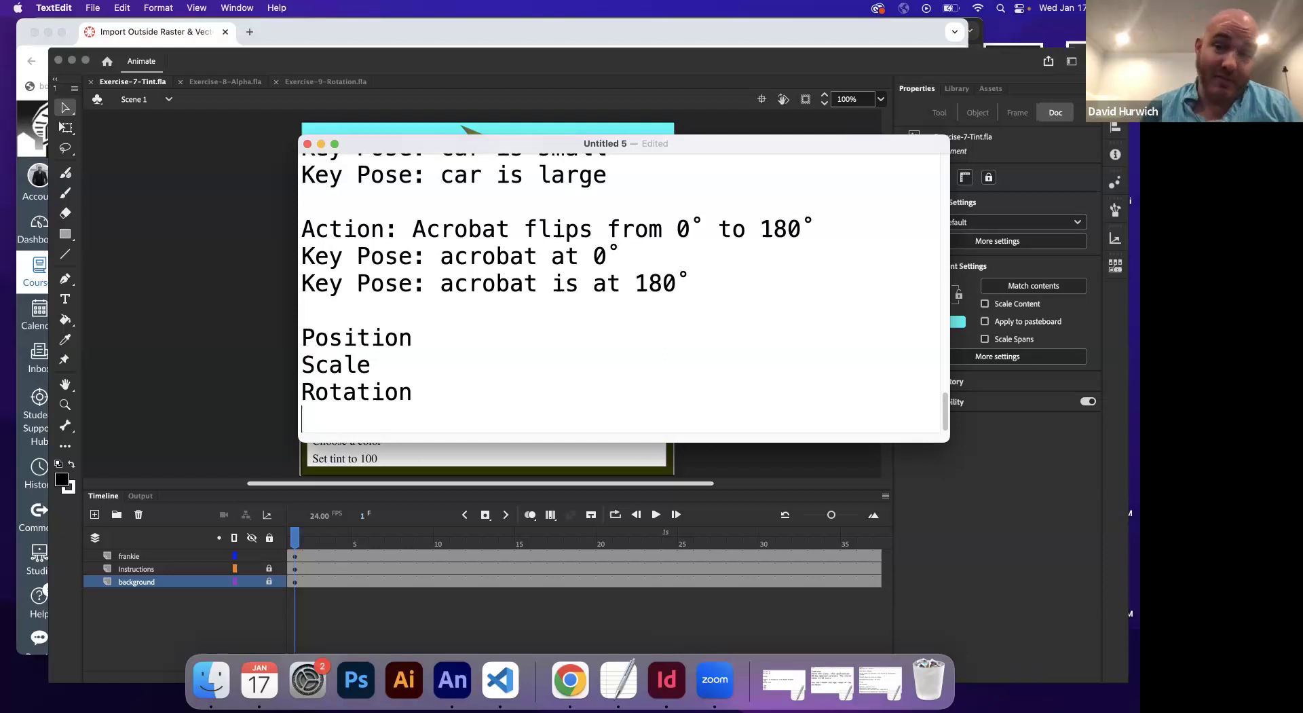
# Add a 'Tint' entry on a new line below Rotation
pyautogui.press('Return')
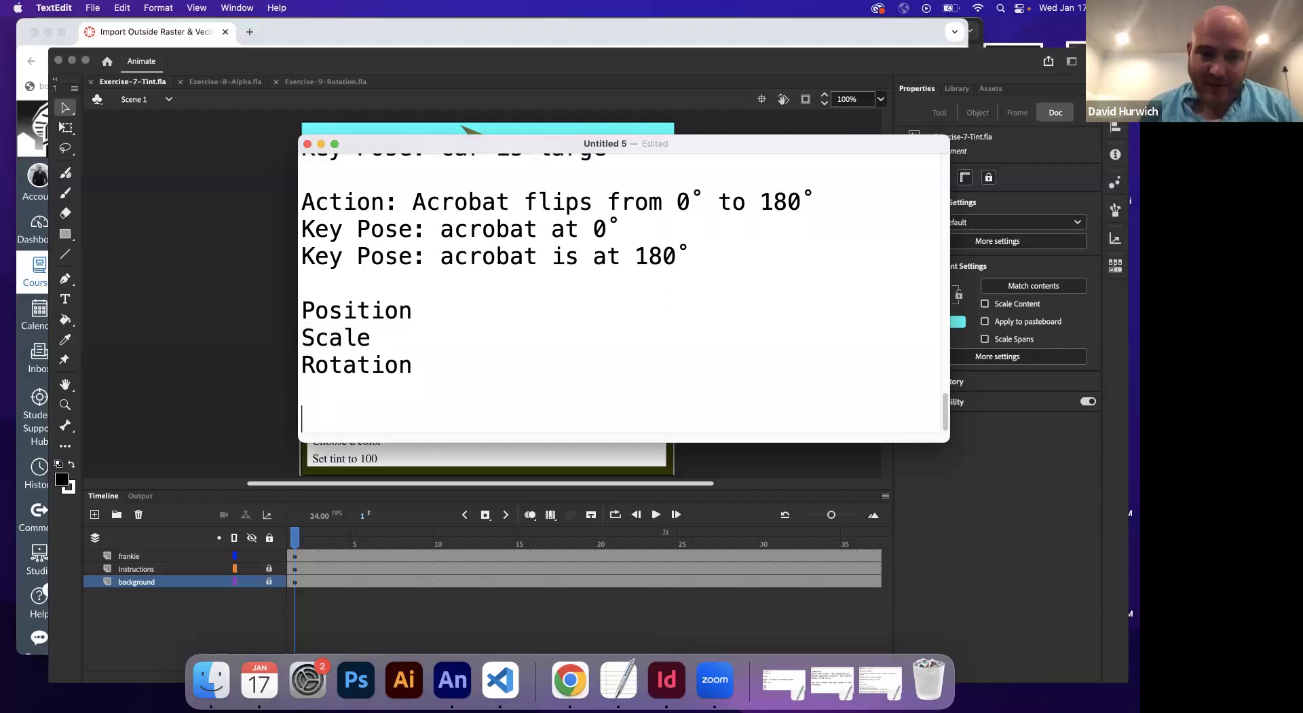
pyautogui.write('TINT')
pyautogui.press('BackSpace')
pyautogui.press('BackSpace')
pyautogui.press('BackSpace')
pyautogui.write('int')
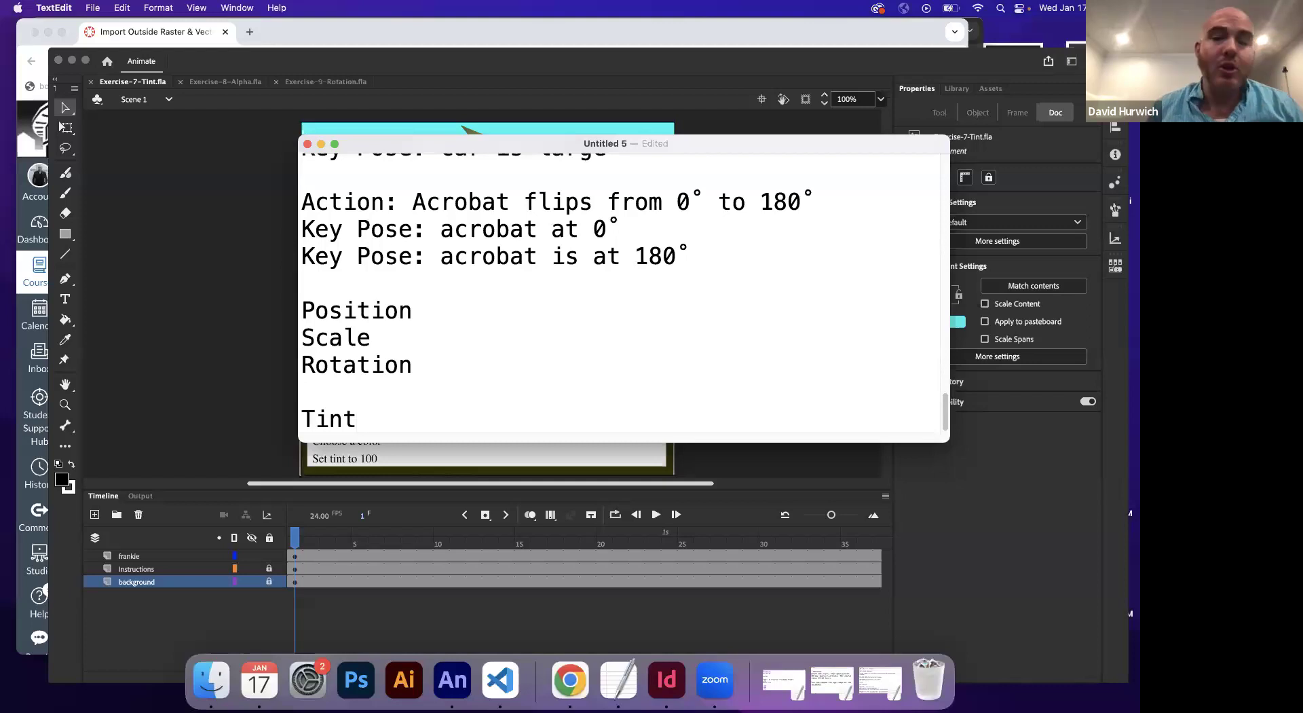
pyautogui.click(247, 160)
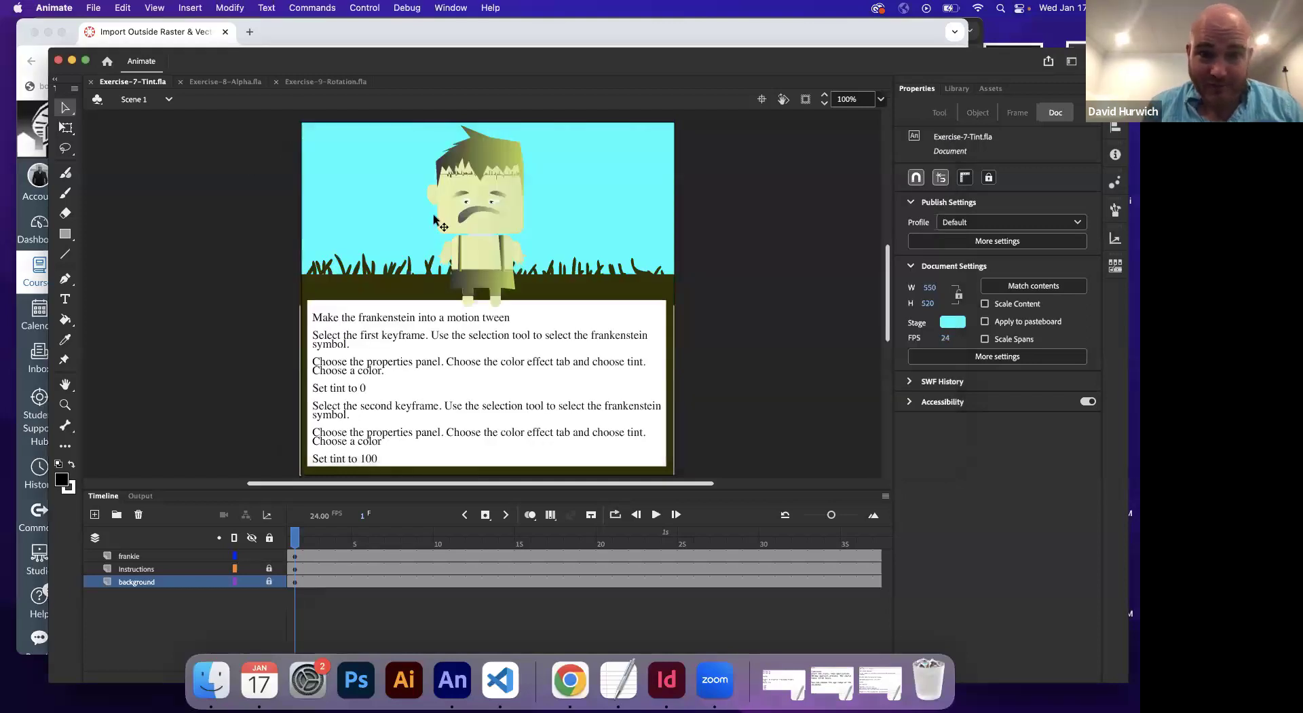
# Apply a Tint colour effect to the Frankenstein symbol on frame 1 of the frankie layer
pyautogui.click(477, 206)
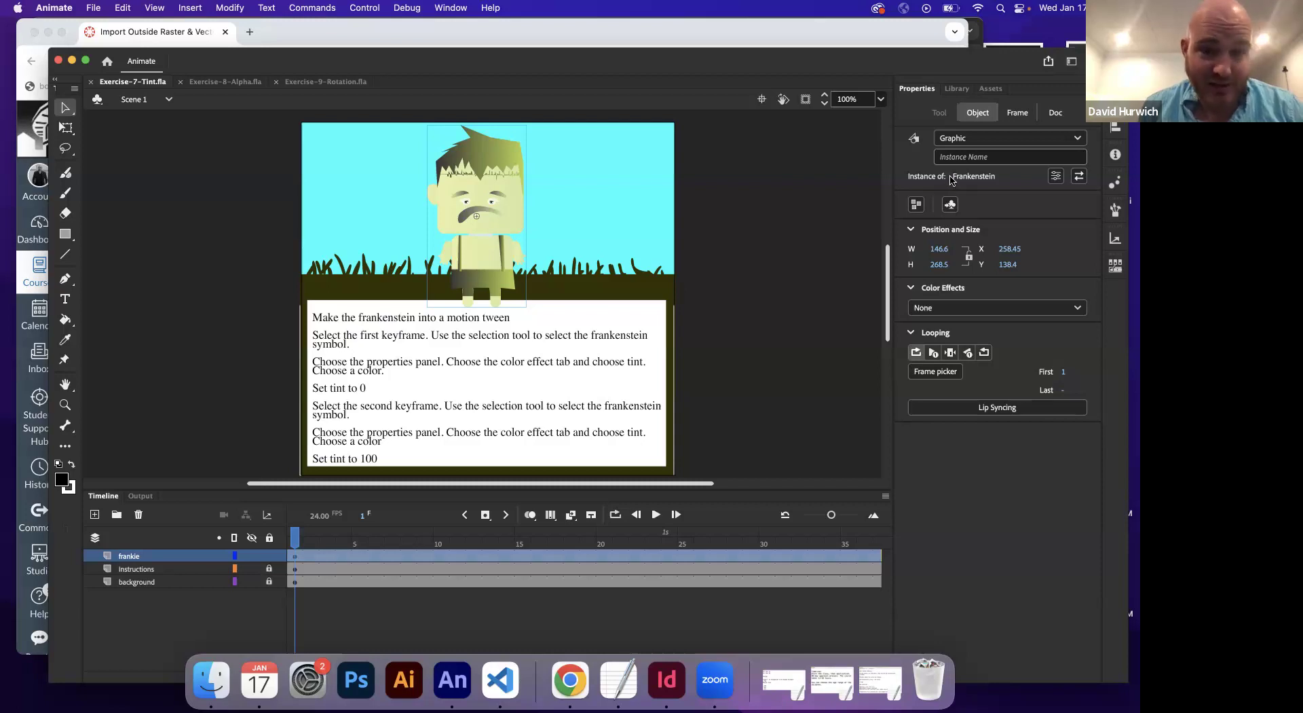
pyautogui.click(371, 579)
pyautogui.click(295, 557)
pyautogui.click(483, 274)
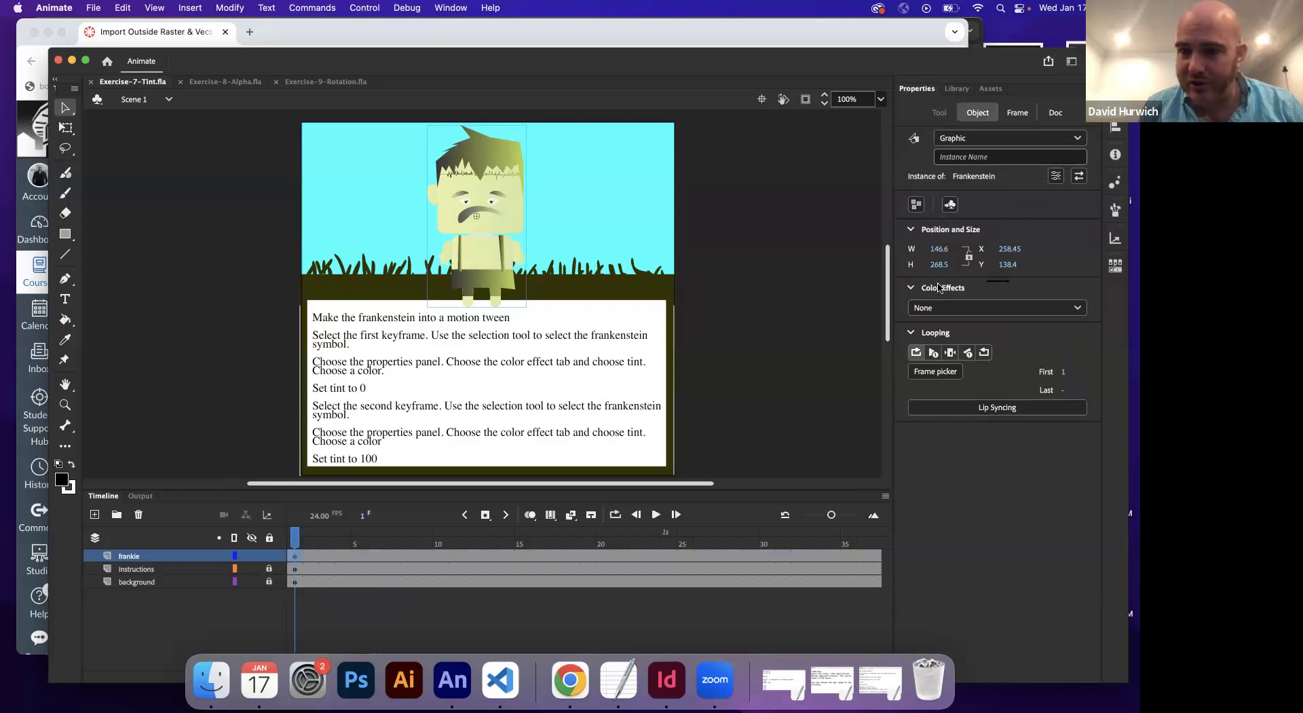
pyautogui.click(939, 308)
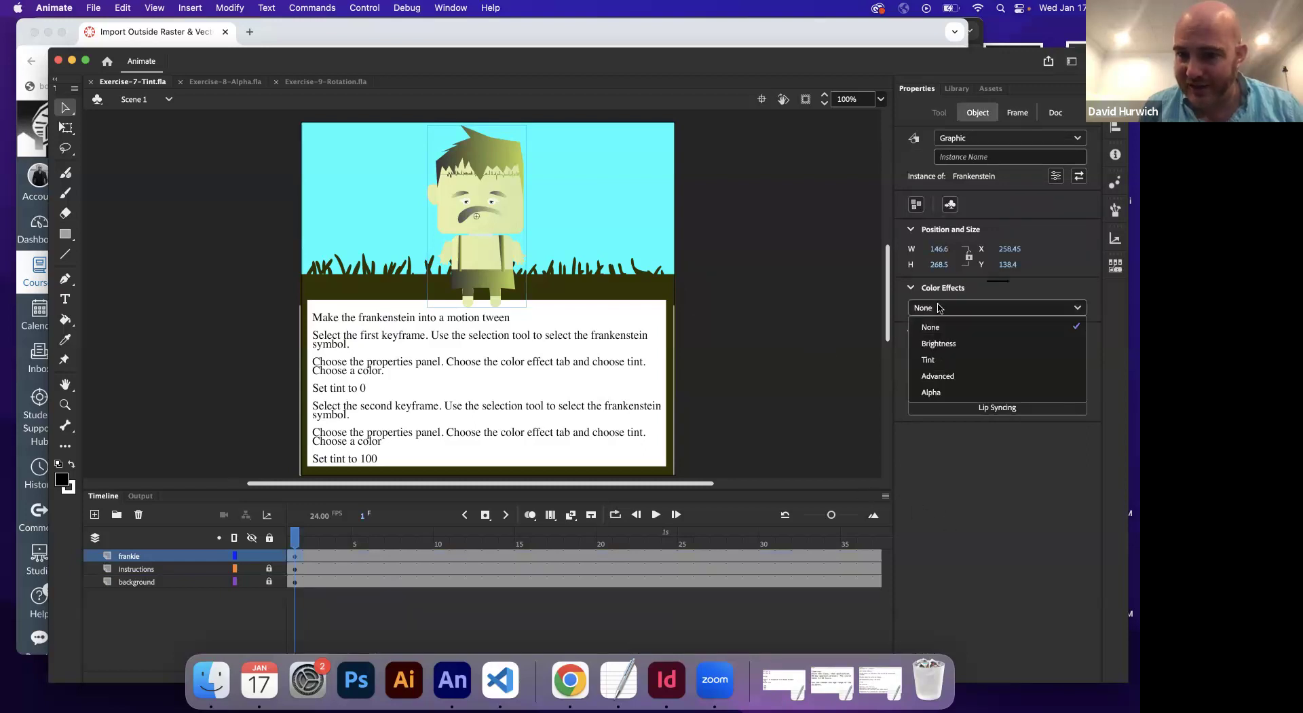
pyautogui.click(941, 360)
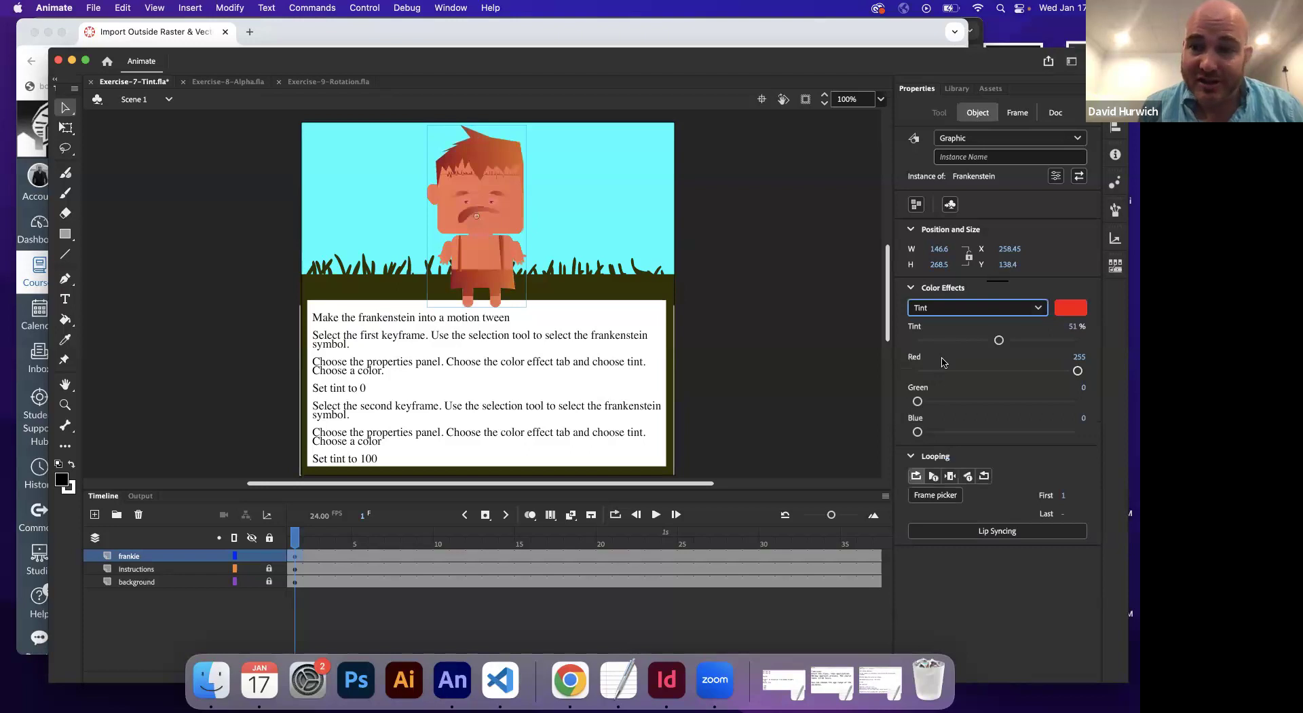
# Keep the tint colour red and set the Tint amount to 0%
pyautogui.click(1068, 309)
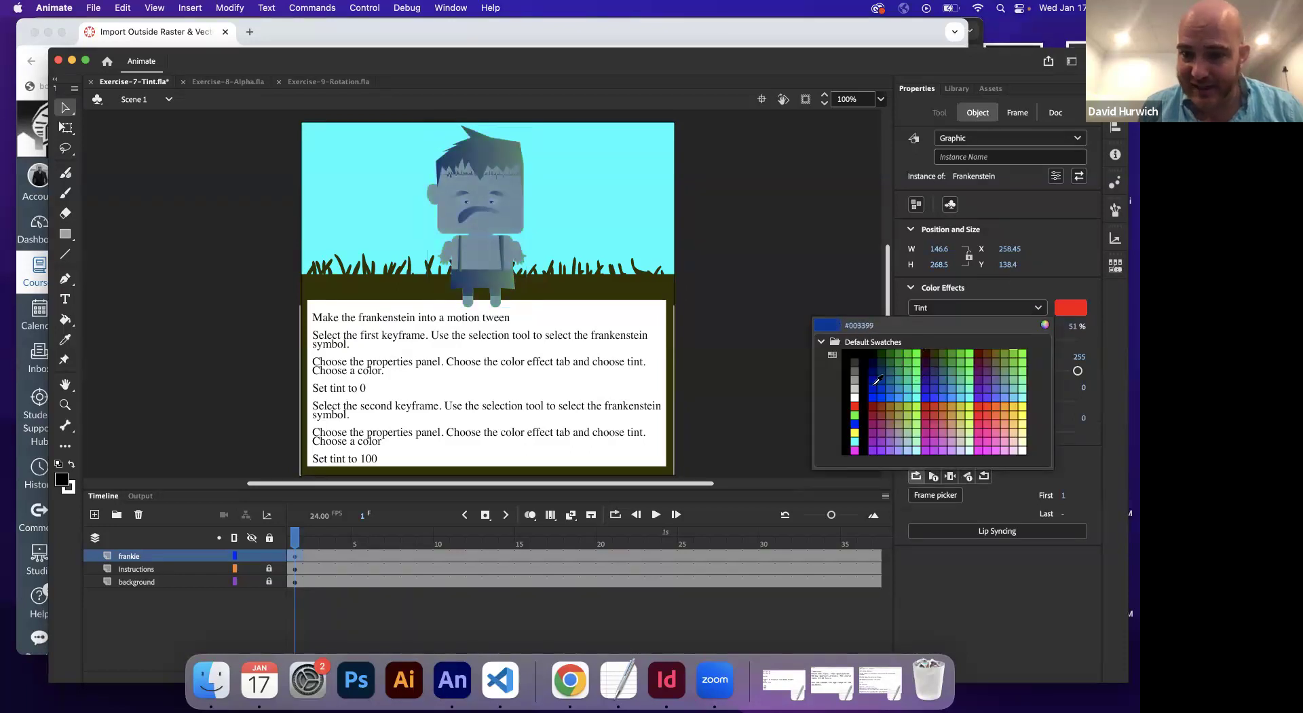
pyautogui.press('Escape')
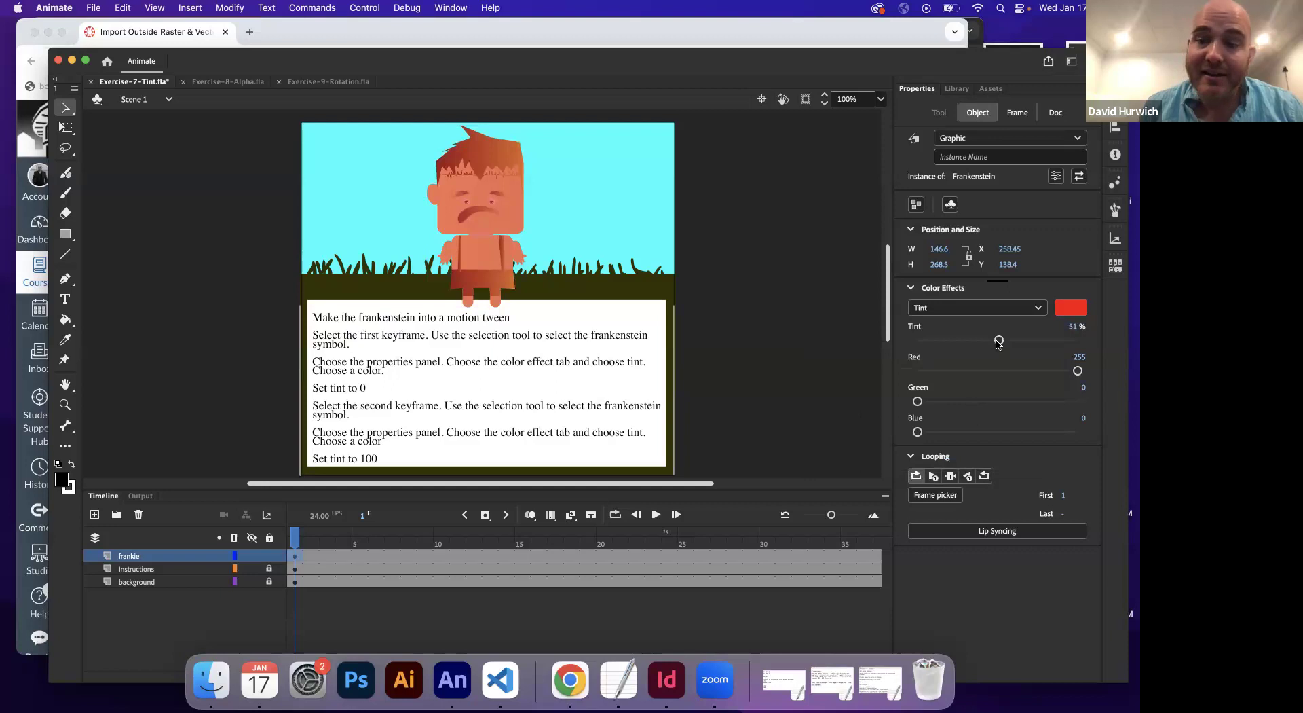
pyautogui.moveTo(998, 342); pyautogui.dragTo(909, 344)
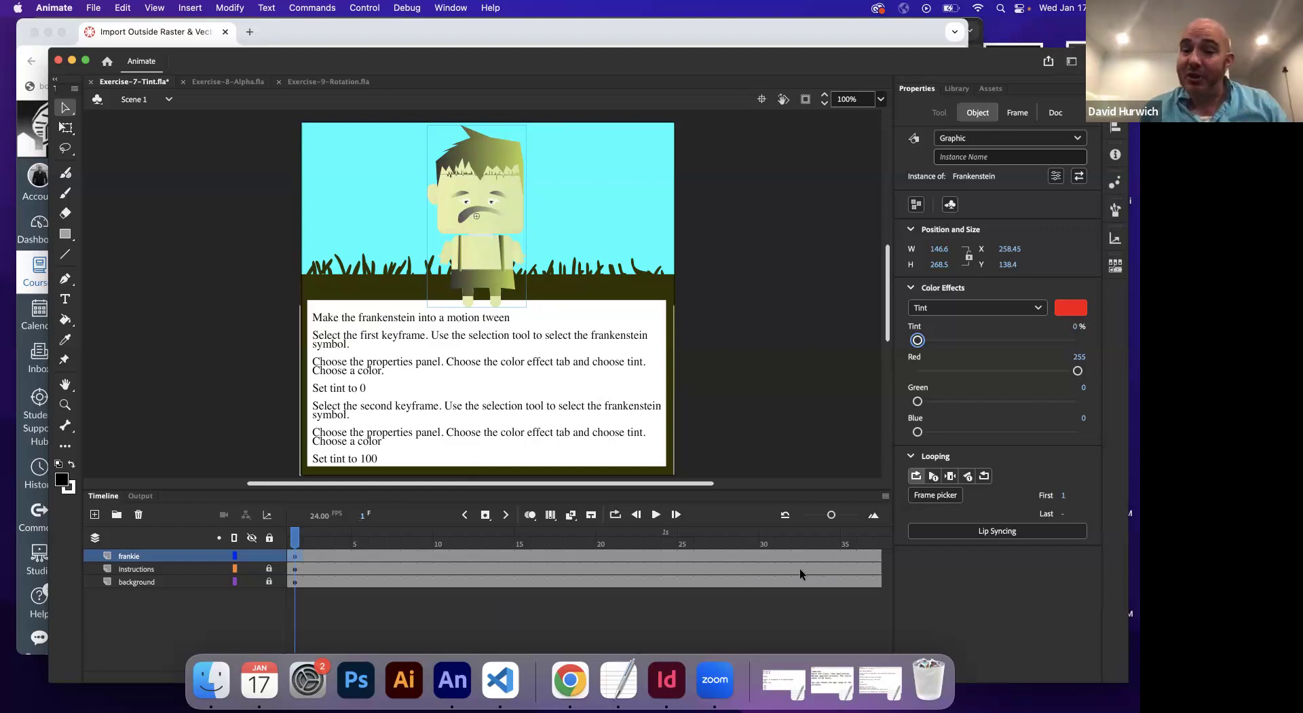
pyautogui.click(632, 662)
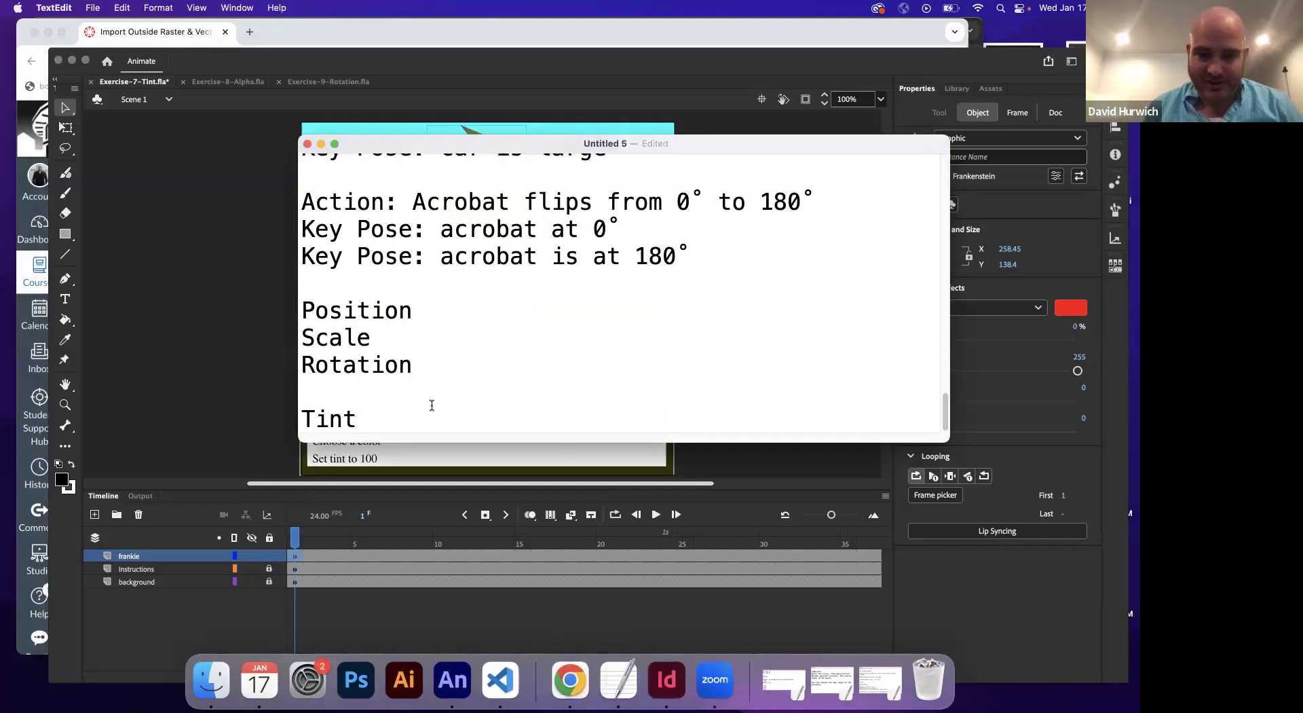
# Replace 'Tint' with 'Action: Frankenstein becomes more tinted over time.'
pyautogui.press('BackSpace')
pyautogui.press('BackSpace')
pyautogui.press('BackSpace')
pyautogui.press('BackSpace')
pyautogui.write('Action: Frankenste')
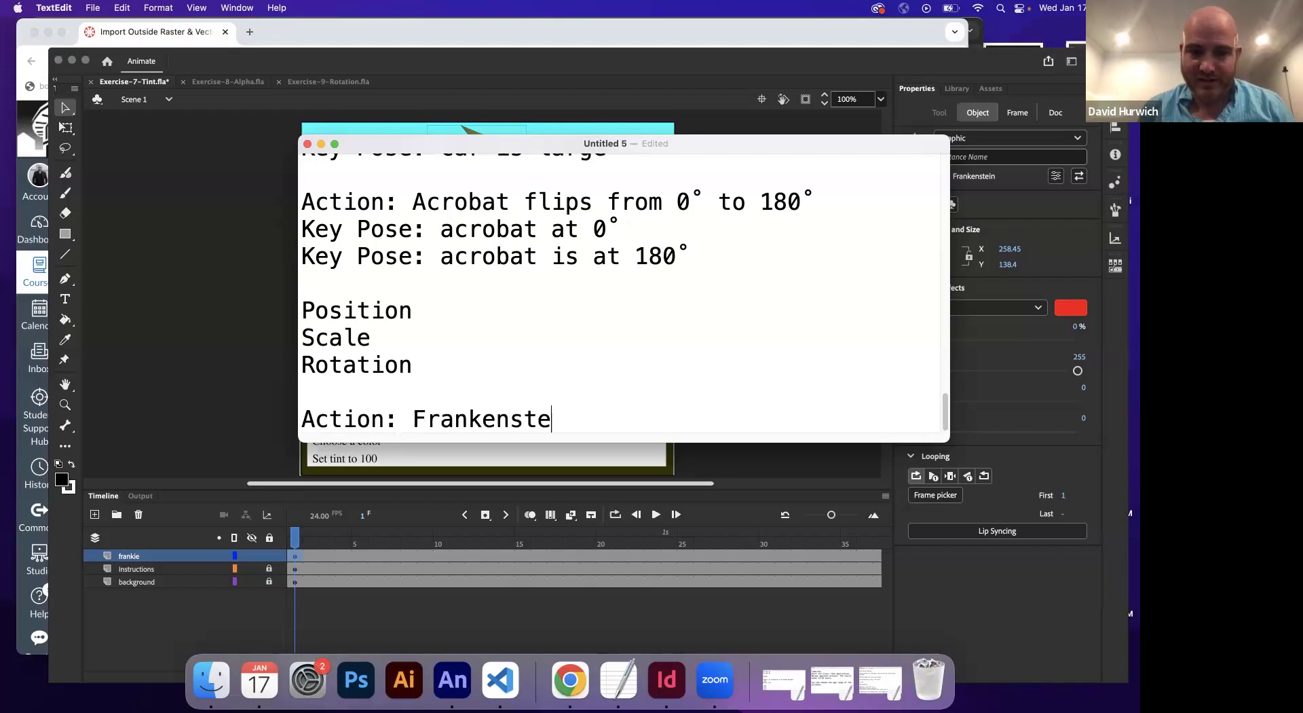
pyautogui.write('in beco')
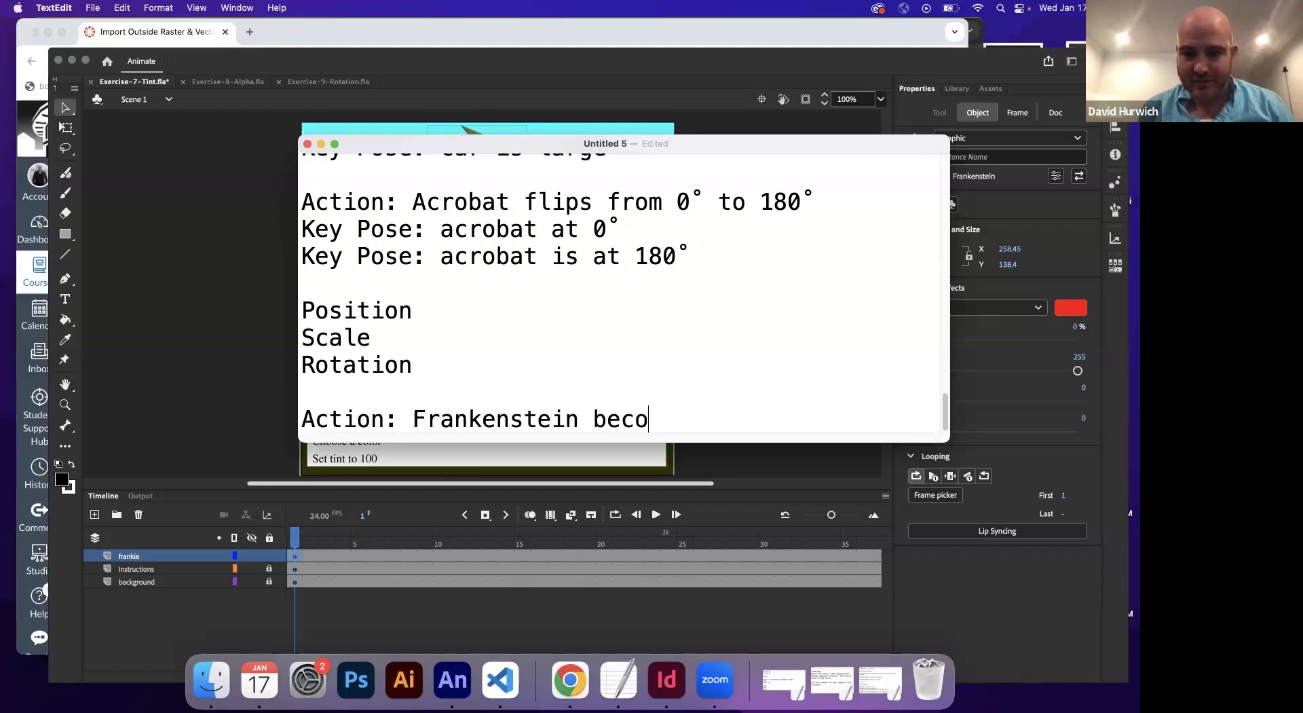
pyautogui.write('mes more tinter')
pyautogui.press('BackSpace')
pyautogui.write('d of')
pyautogui.press('BackSpace')
pyautogui.write('ver time.')
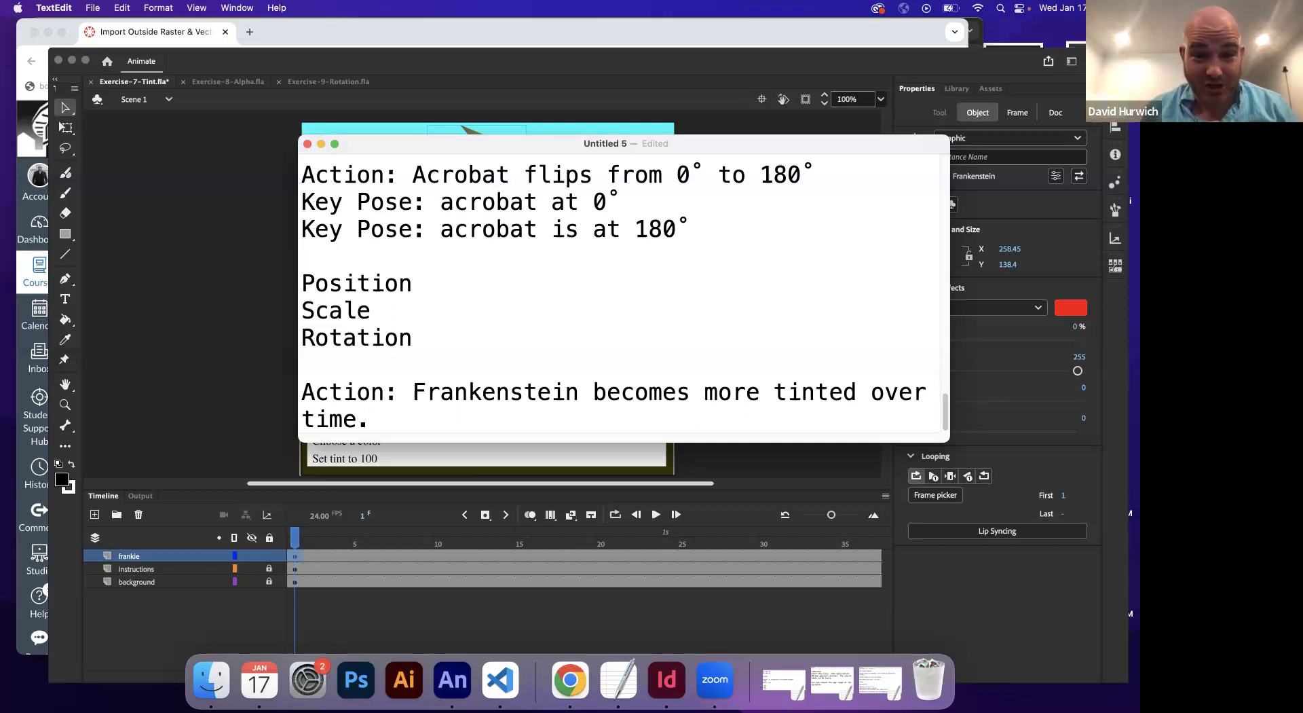
# Add the lines 'Key Pose: tint is set to 0%' and 'Key Pose: tint is set to 100%'
pyautogui.press('Return')
pyautogui.write('Key P')
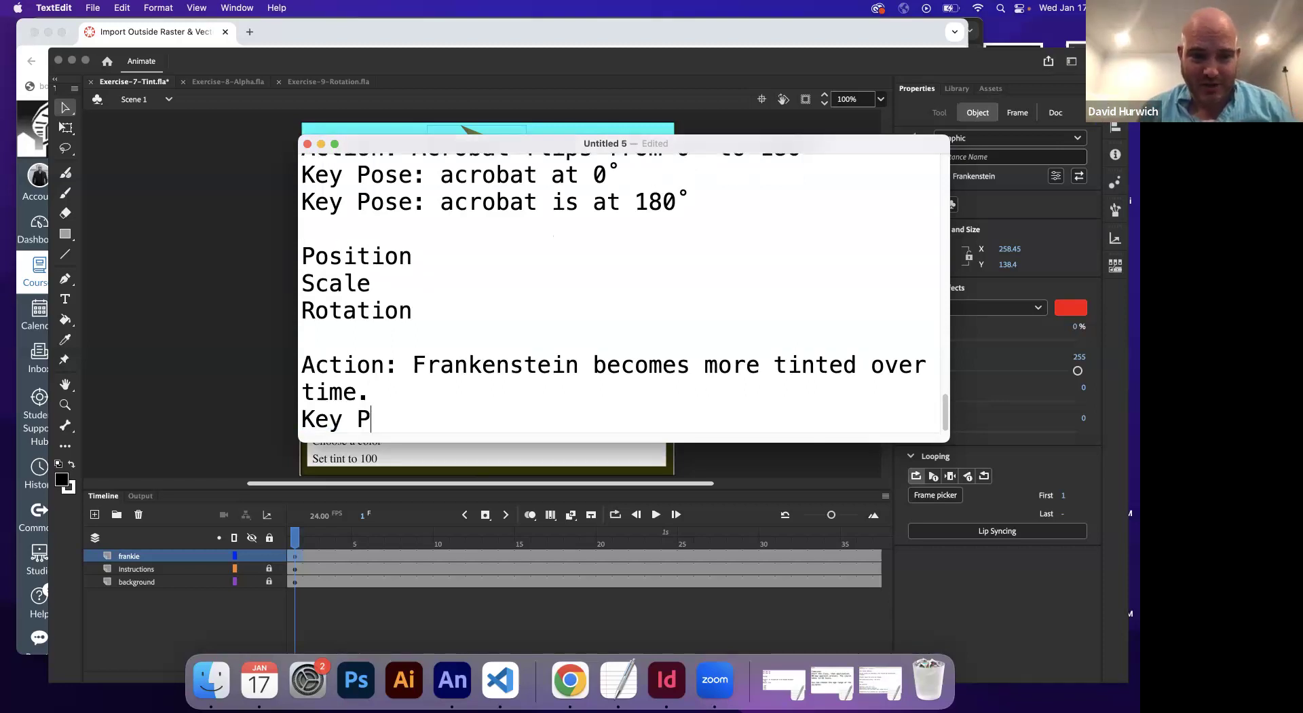
pyautogui.write('ose: tint is set to 9')
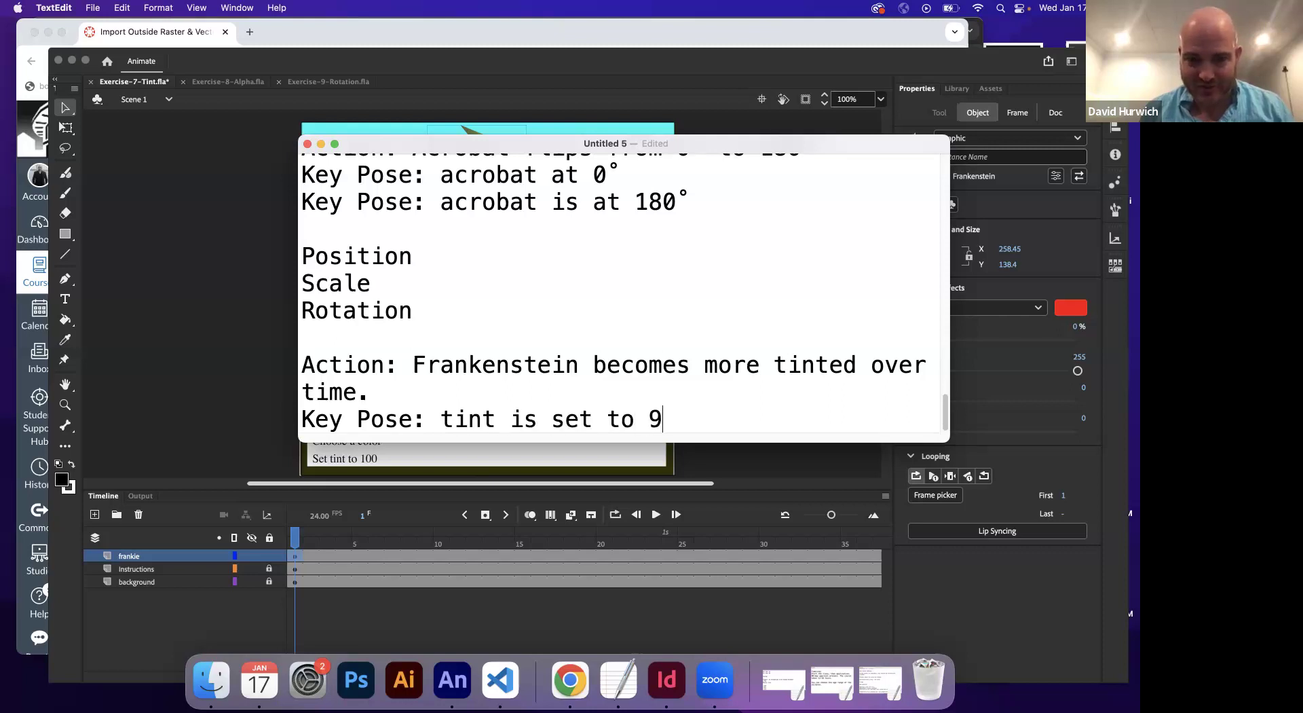
pyautogui.press('BackSpace')
pyautogui.write('0%')
pyautogui.press('Return')
pyautogui.write('Ke')
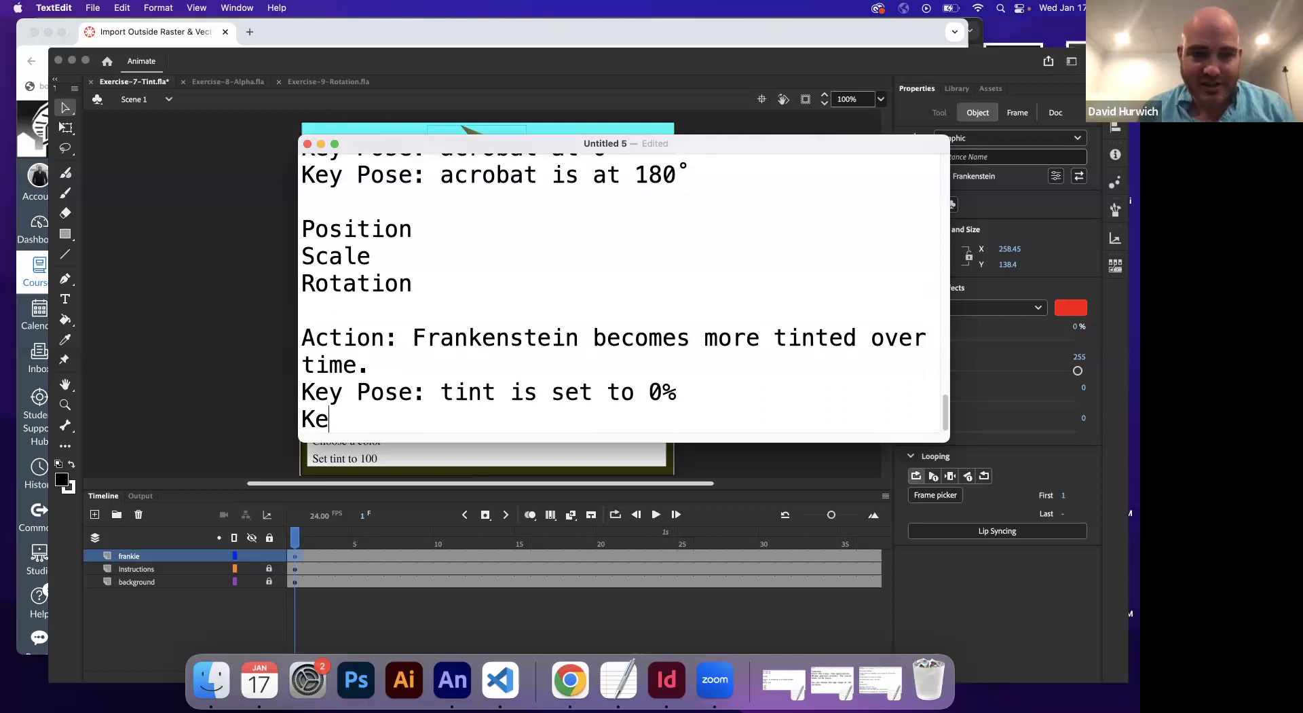
pyautogui.write('y Pose: t')
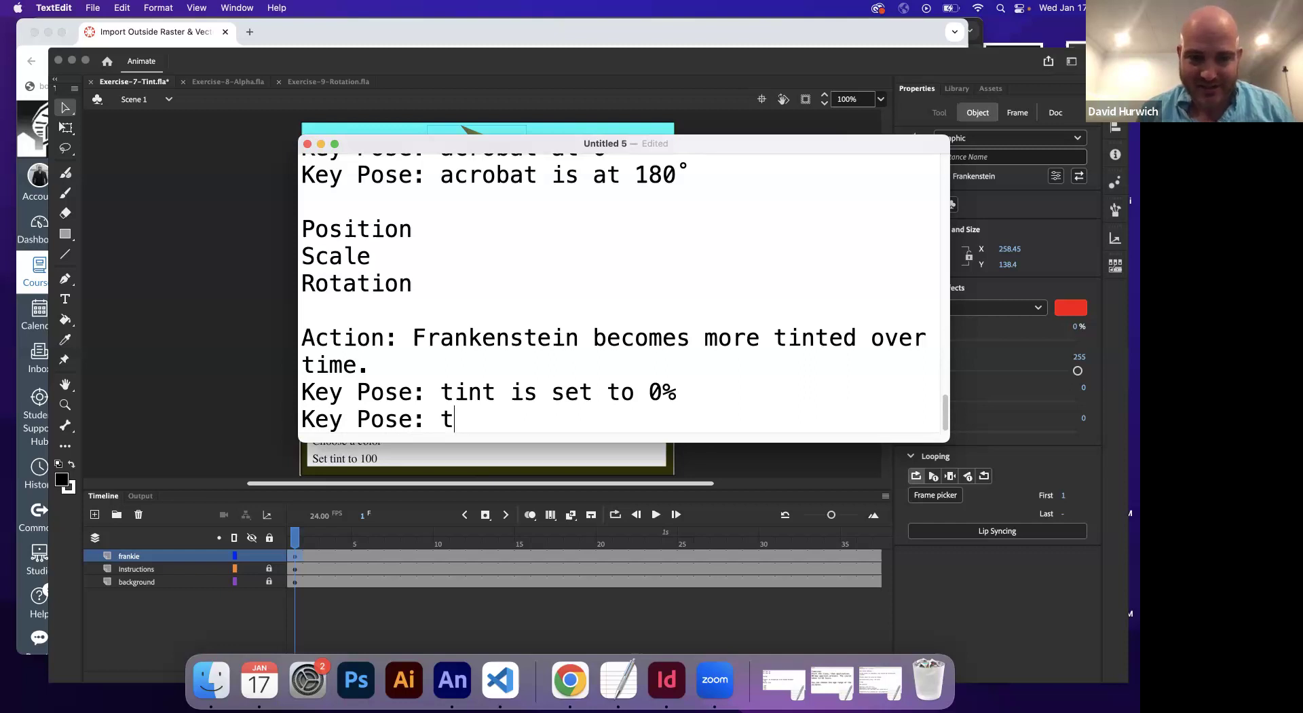
pyautogui.write('int is set to 100%')
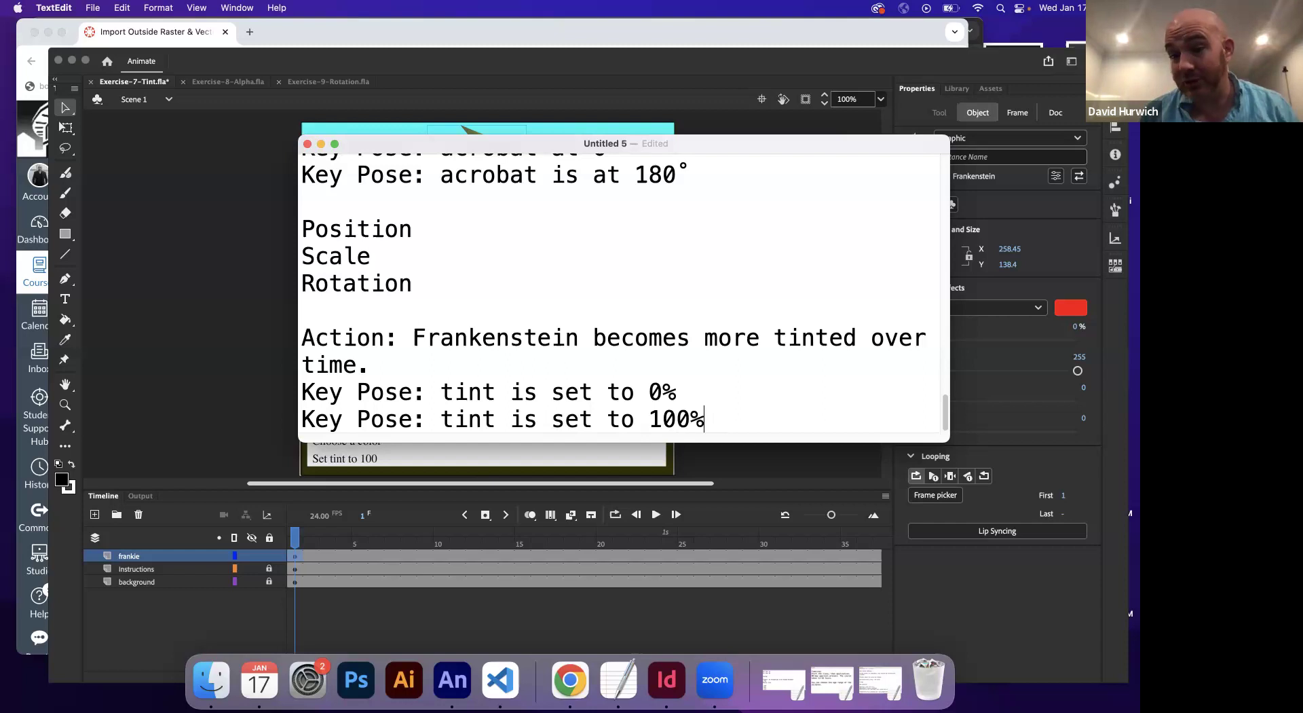
# Create a motion tween from frame 1 of the frankie layer and lock the background layer
pyautogui.click(285, 557)
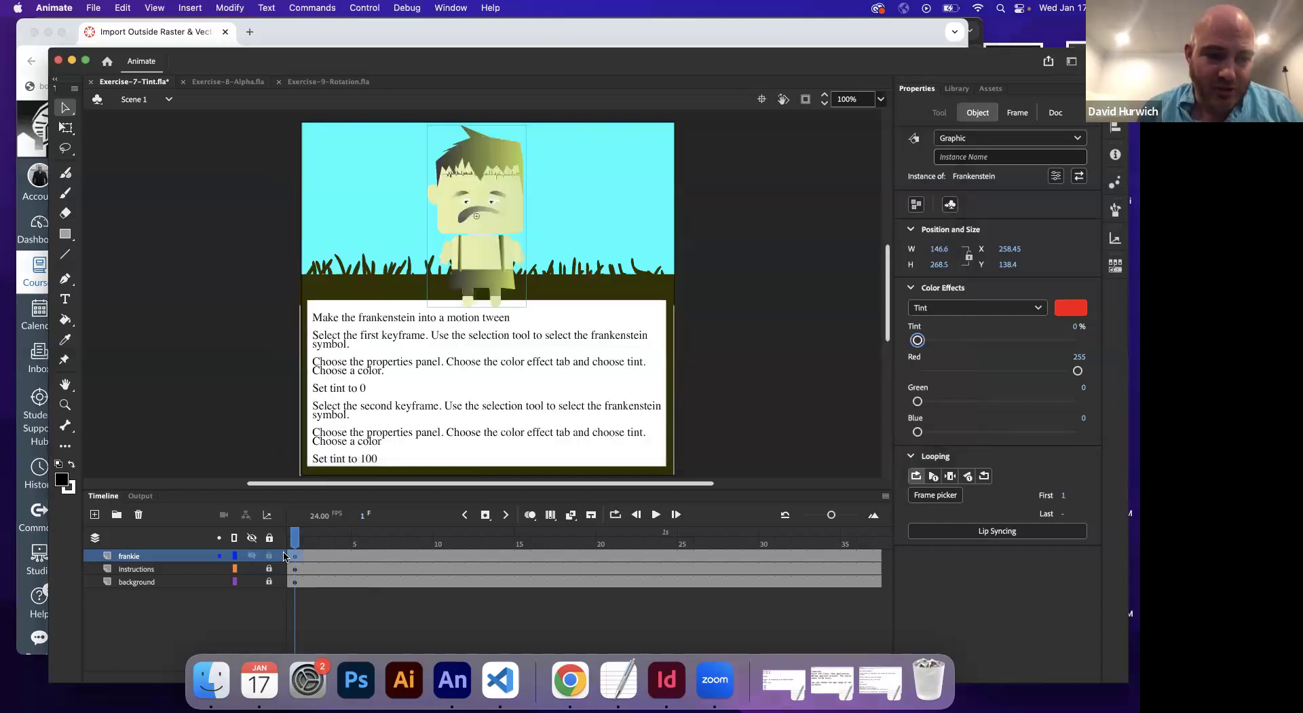
pyautogui.click(295, 556)
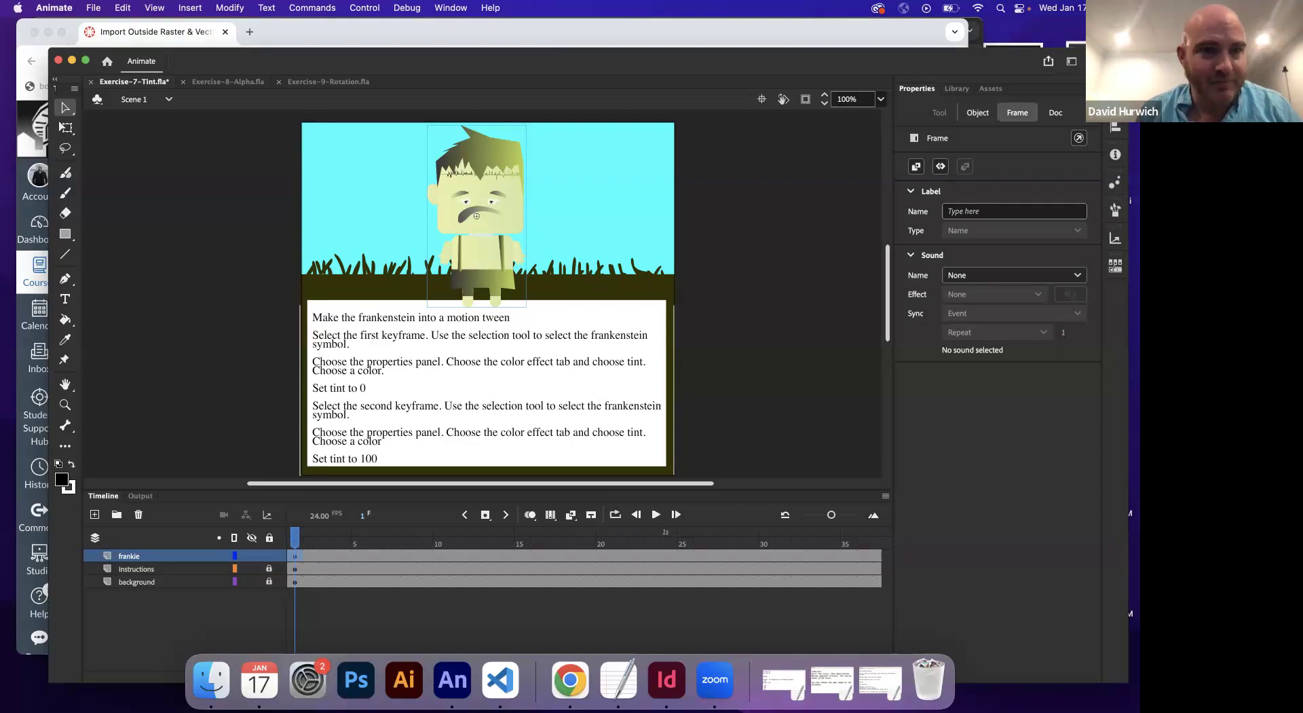
pyautogui.click(188, 10)
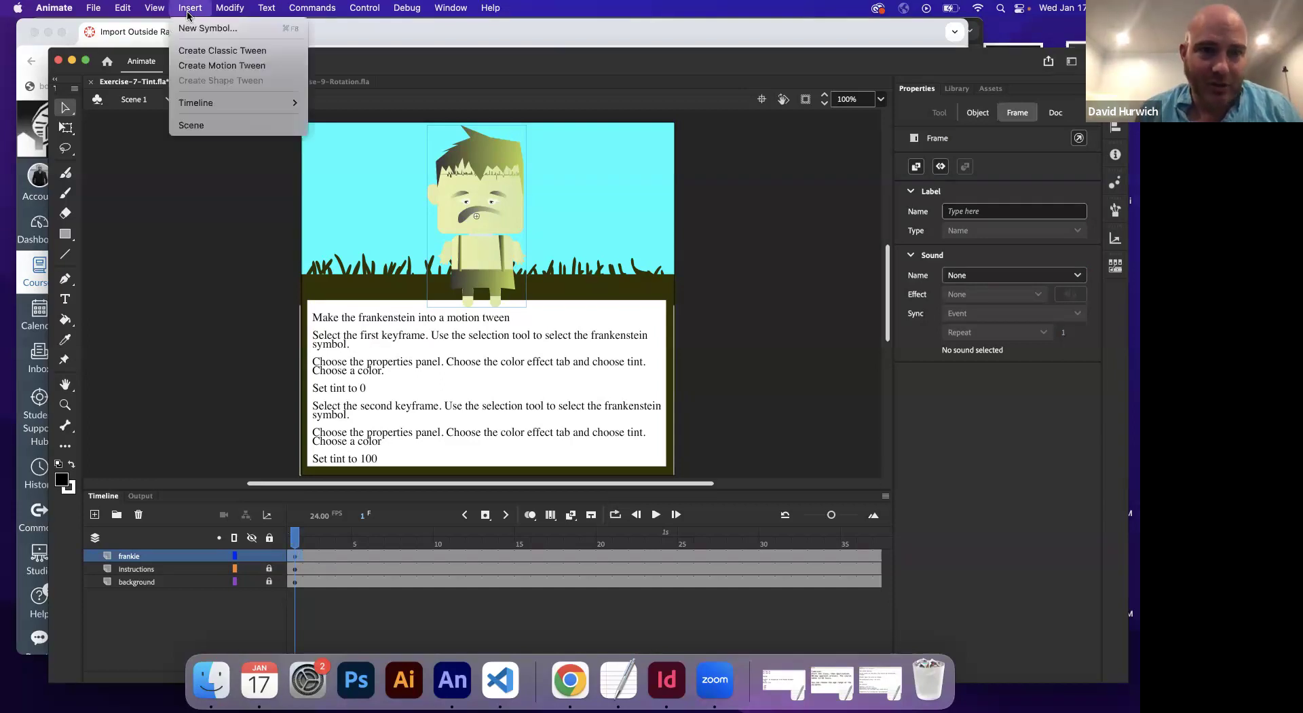
pyautogui.click(201, 66)
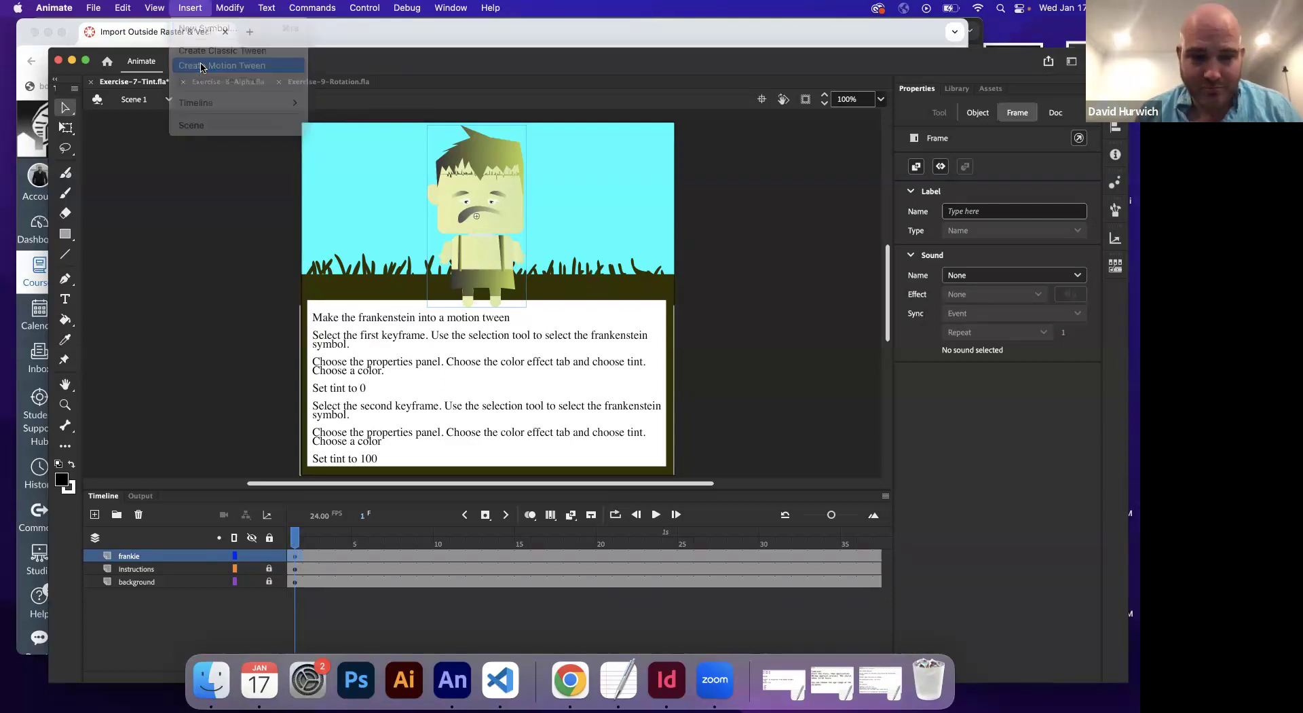
pyautogui.click(270, 581)
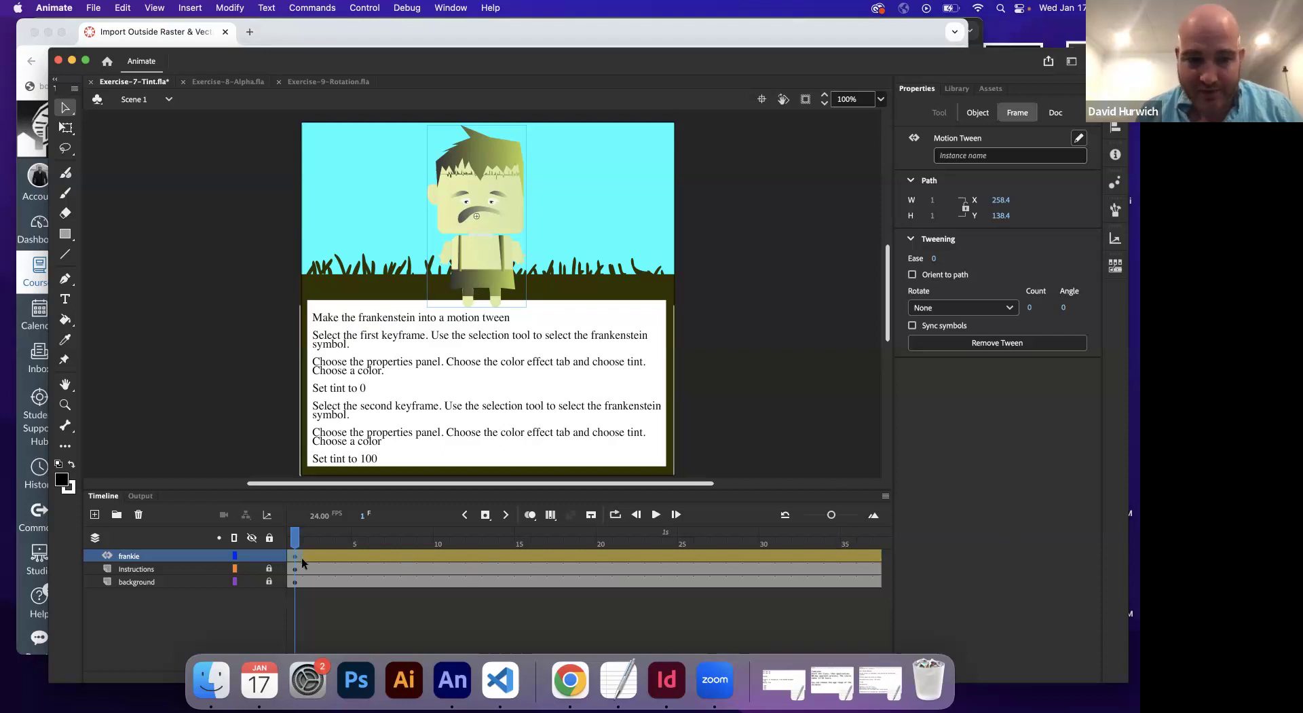
# Confirm Frankenstein's tint is at 0% and scrub through the tween frames
pyautogui.click(495, 197)
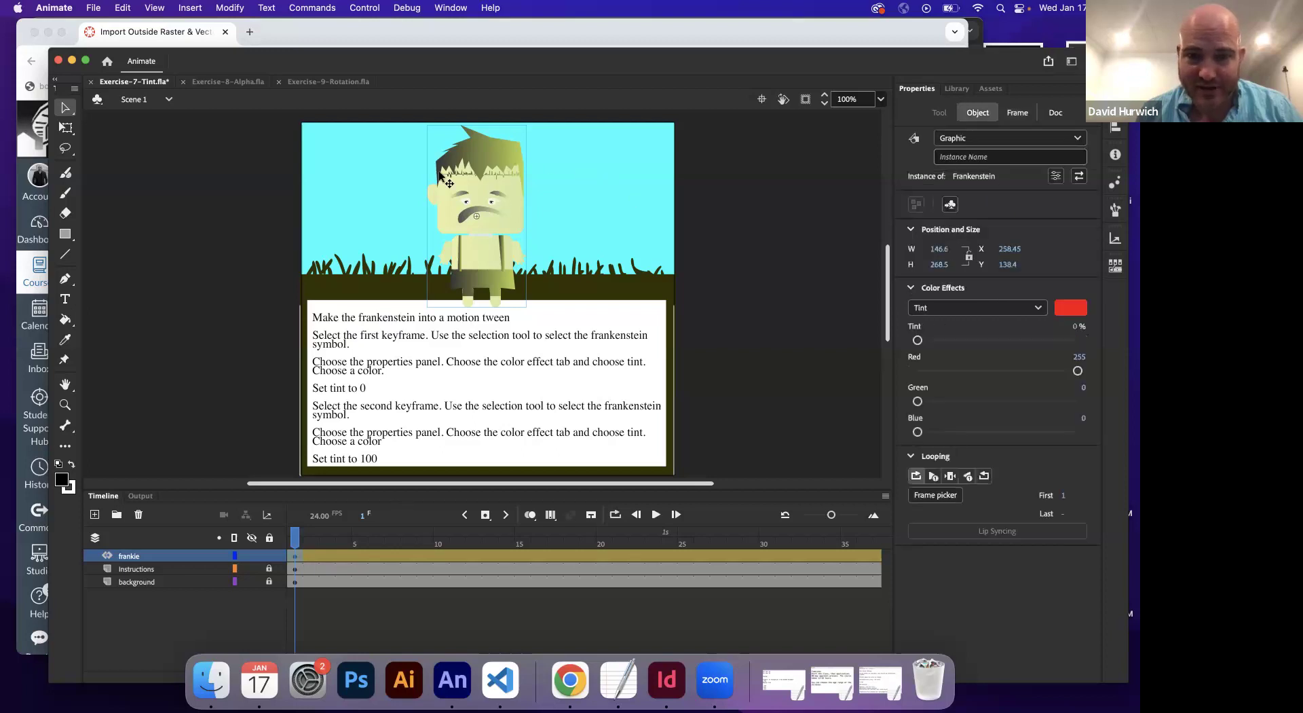
pyautogui.moveTo(943, 339); pyautogui.dragTo(912, 349)
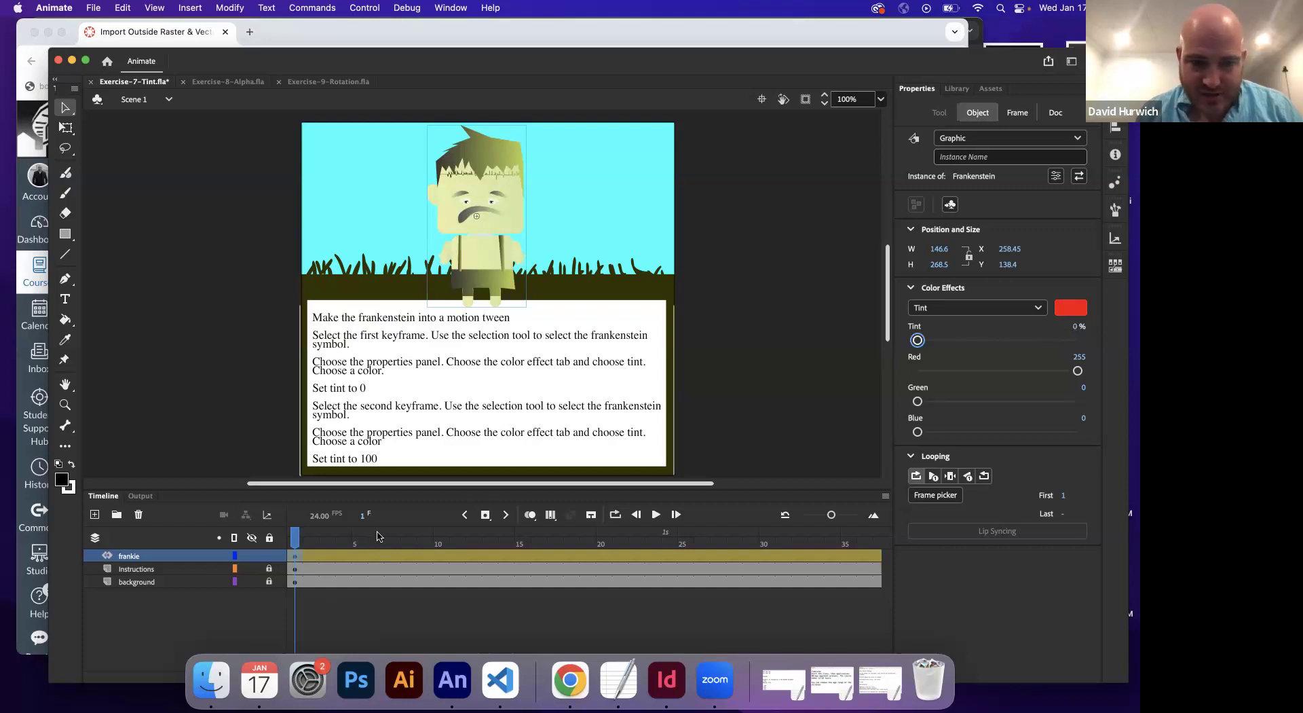
pyautogui.moveTo(296, 538); pyautogui.dragTo(183, 517)
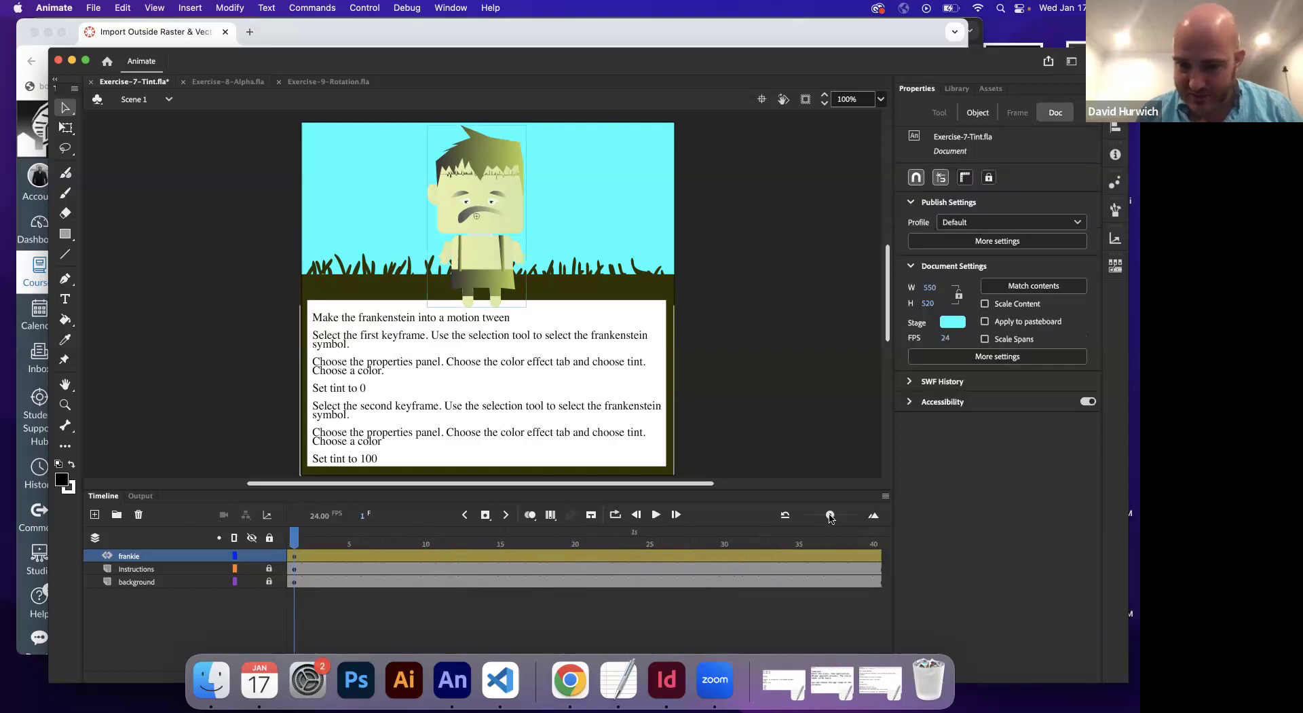
# Set Frankenstein's red tint to 100% at frame 40
pyautogui.moveTo(832, 515); pyautogui.dragTo(827, 515)
pyautogui.click(776, 545)
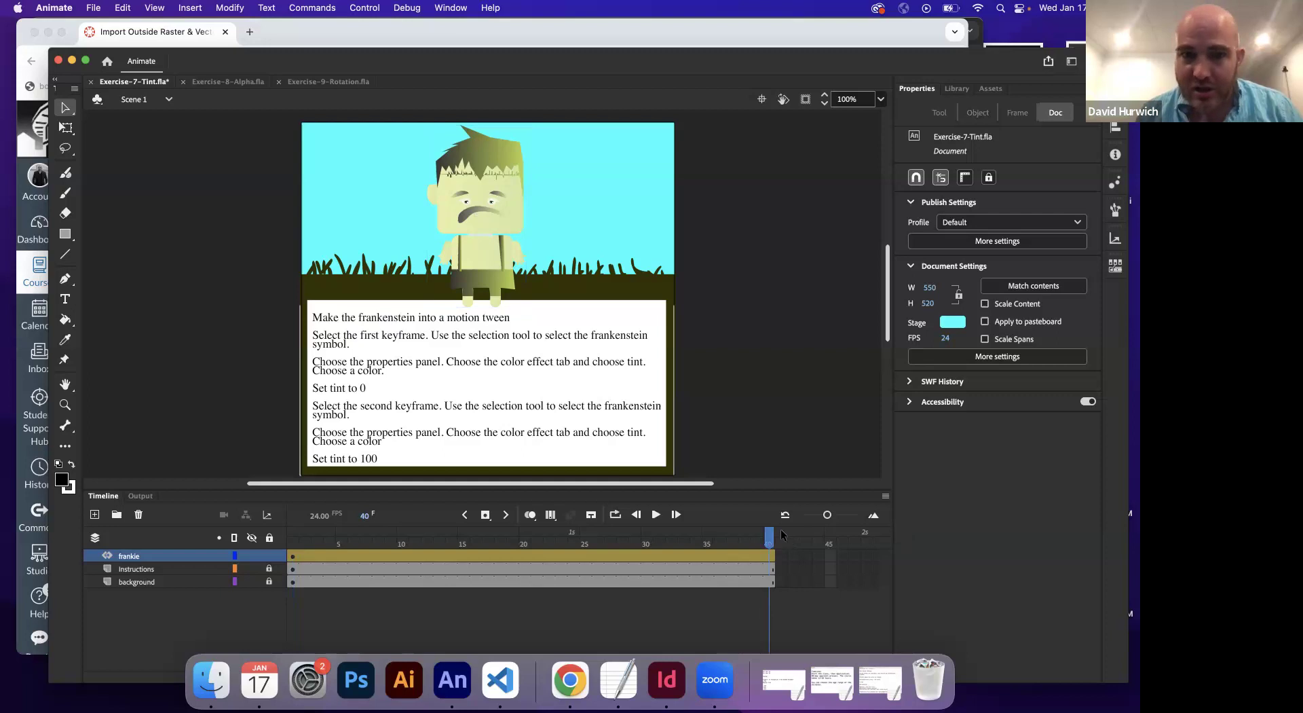
pyautogui.click(497, 264)
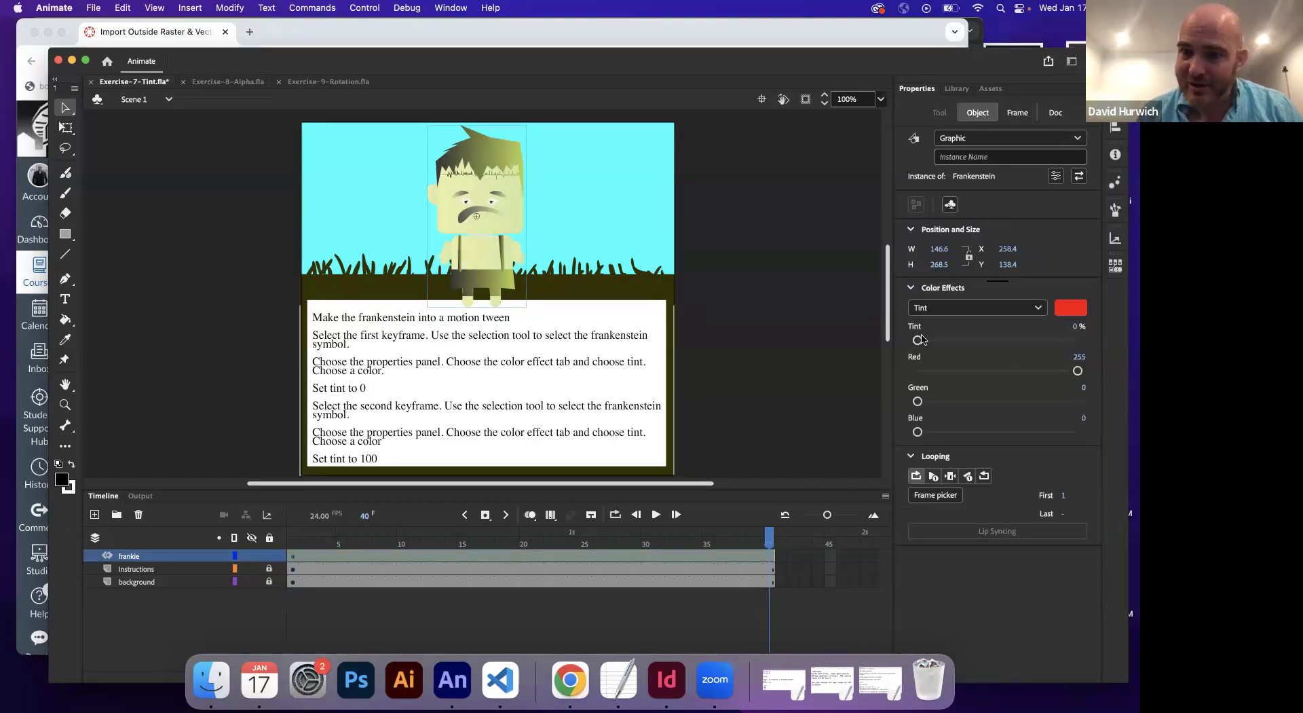
pyautogui.moveTo(918, 341); pyautogui.dragTo(1073, 339)
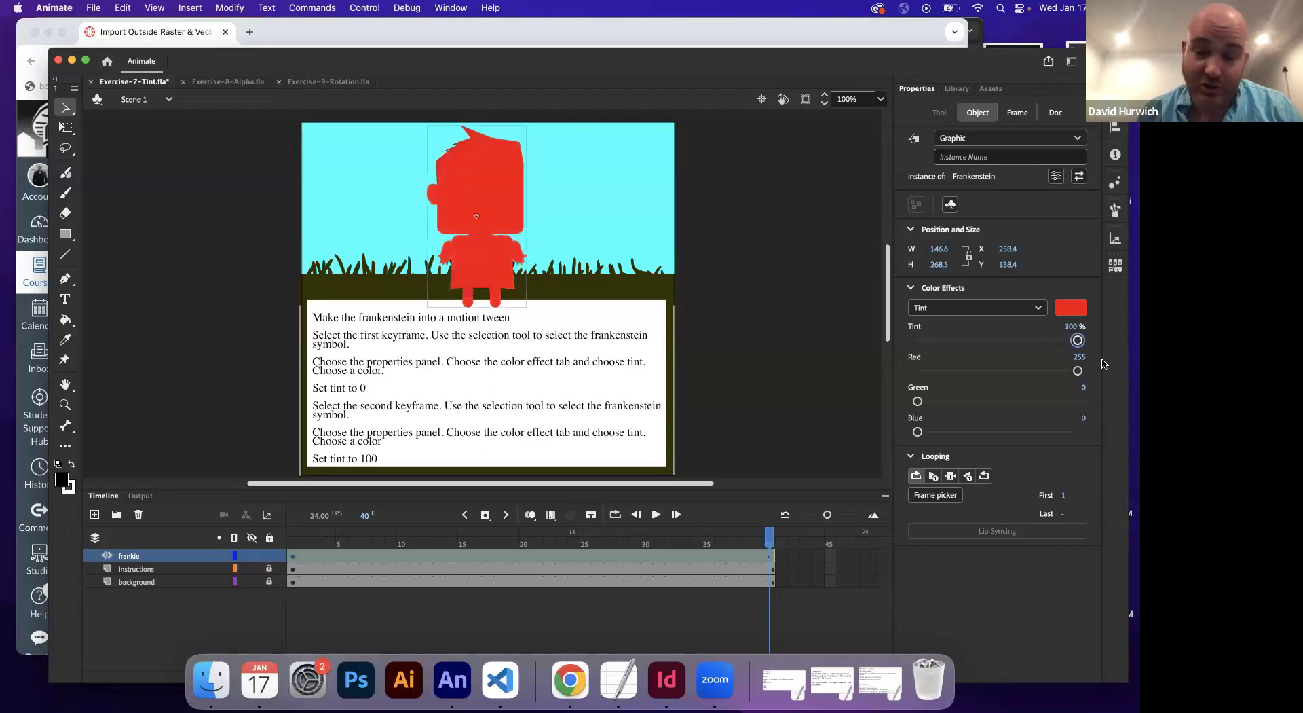
# Compare Frankenstein at frames 1 and 40 and play the tint animation
pyautogui.click(294, 556)
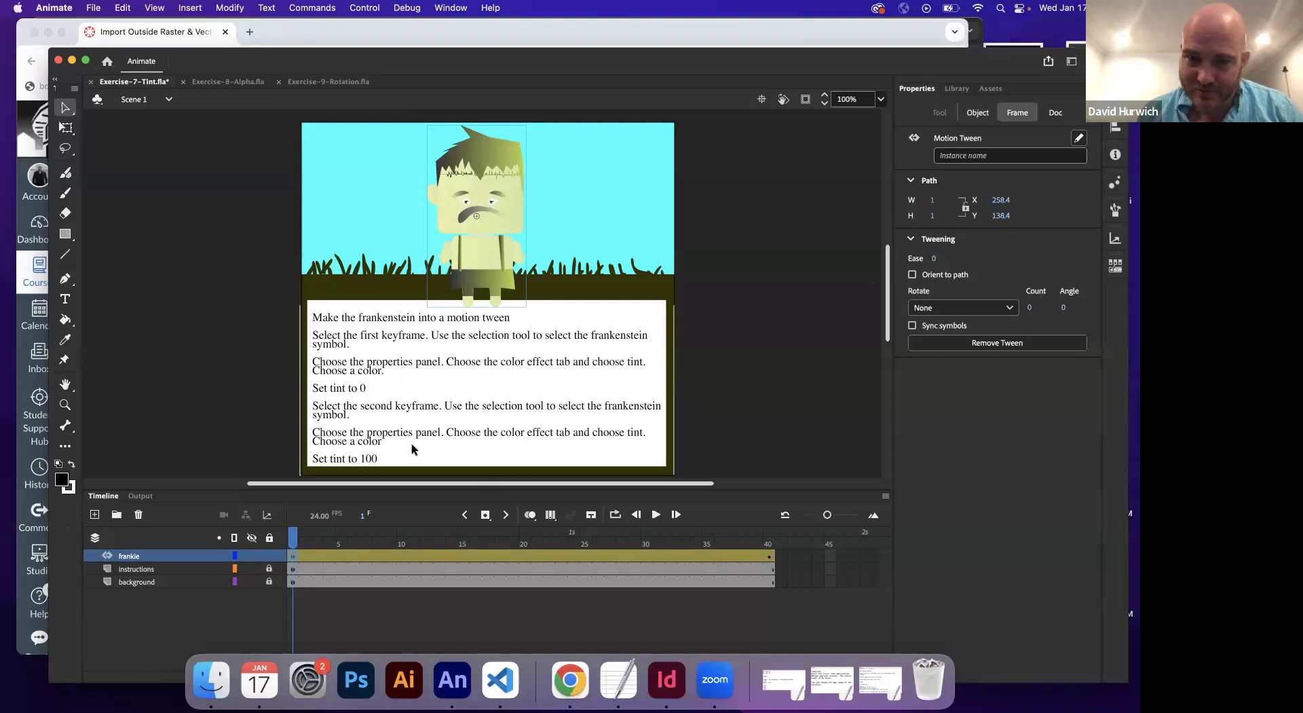
pyautogui.click(499, 266)
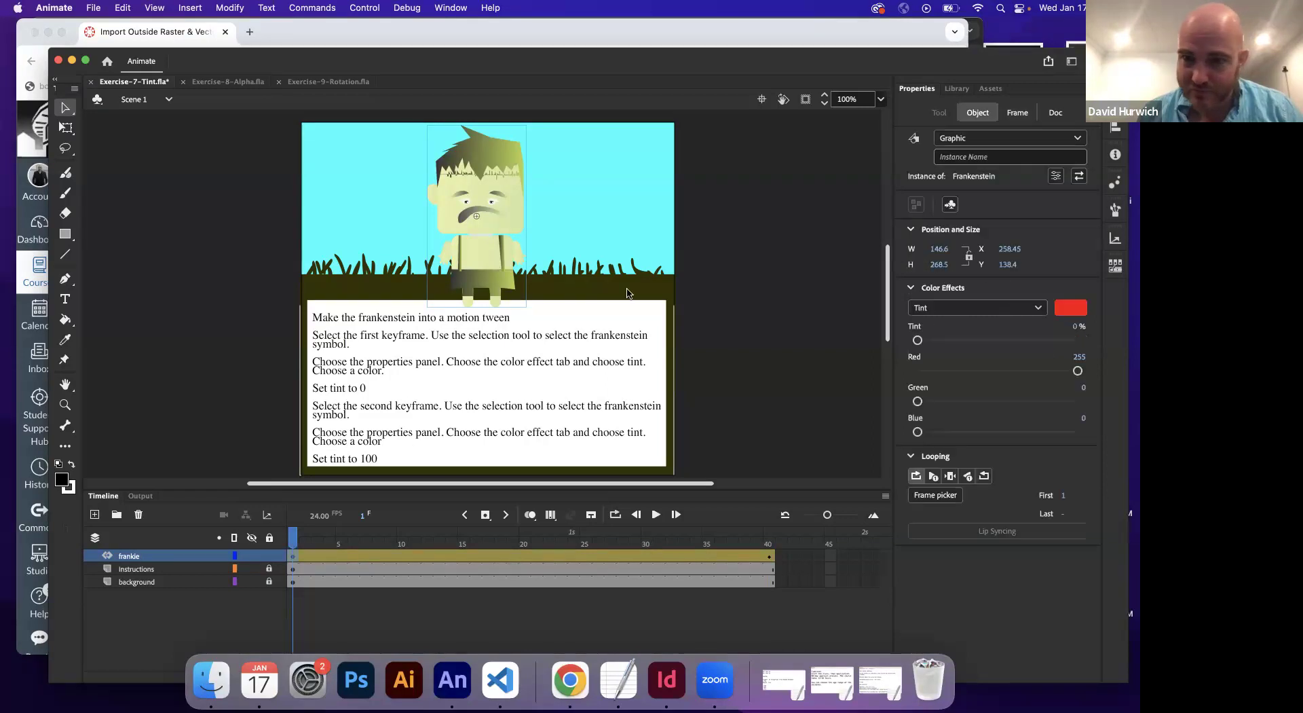
pyautogui.click(769, 555)
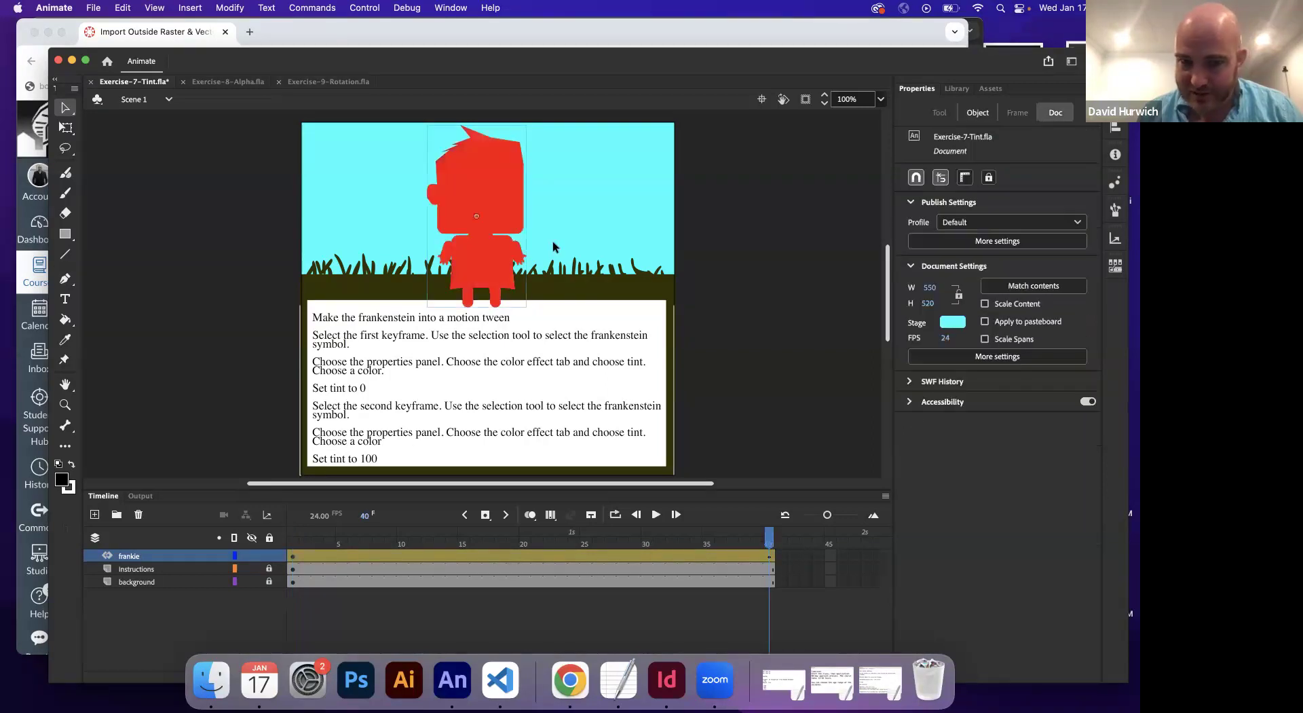
pyautogui.click(505, 200)
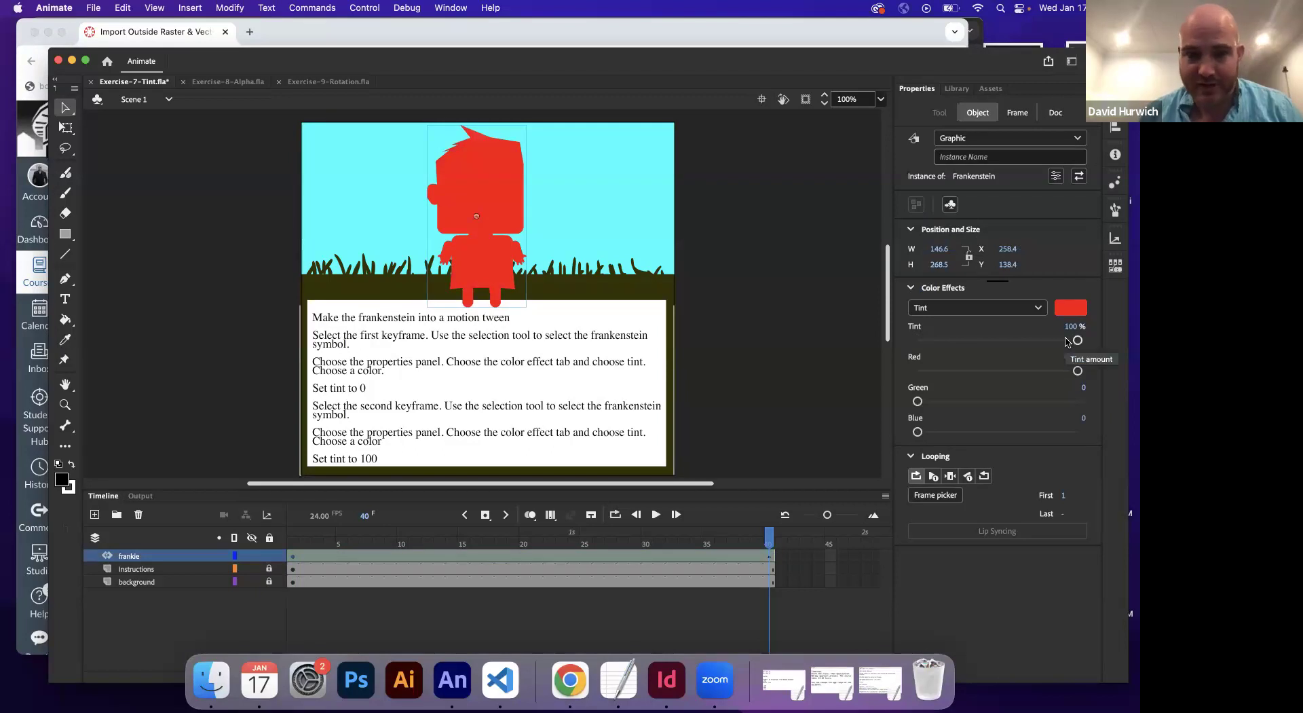
pyautogui.press('Return')
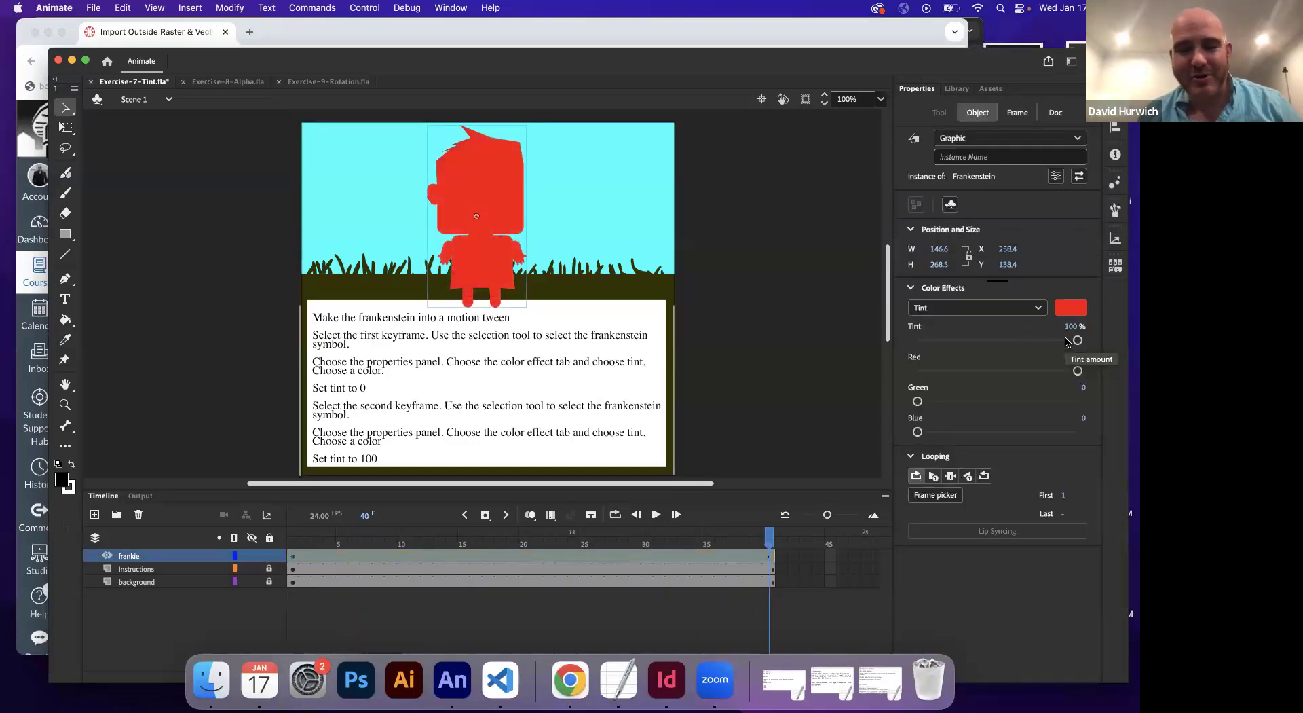
# Lower the frame-40 tint to about 60% and replay the animation
pyautogui.moveTo(1079, 341); pyautogui.dragTo(1013, 344)
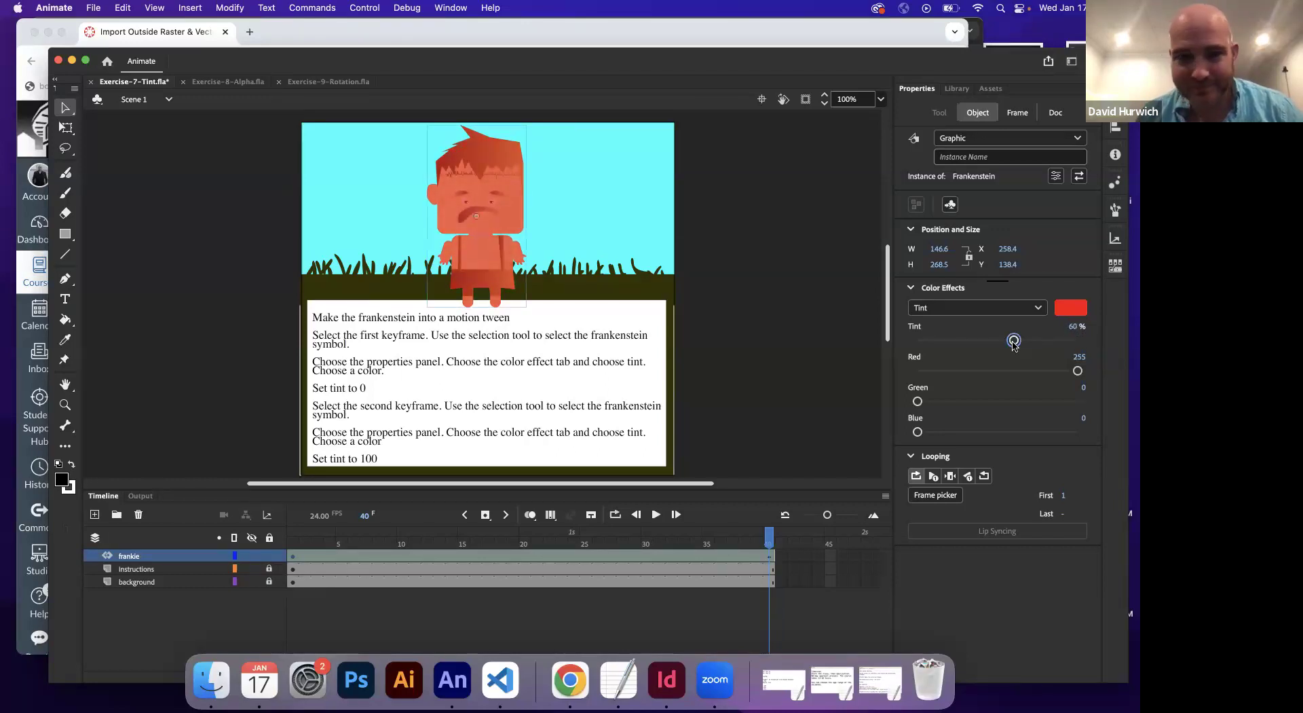
pyautogui.press('Return')
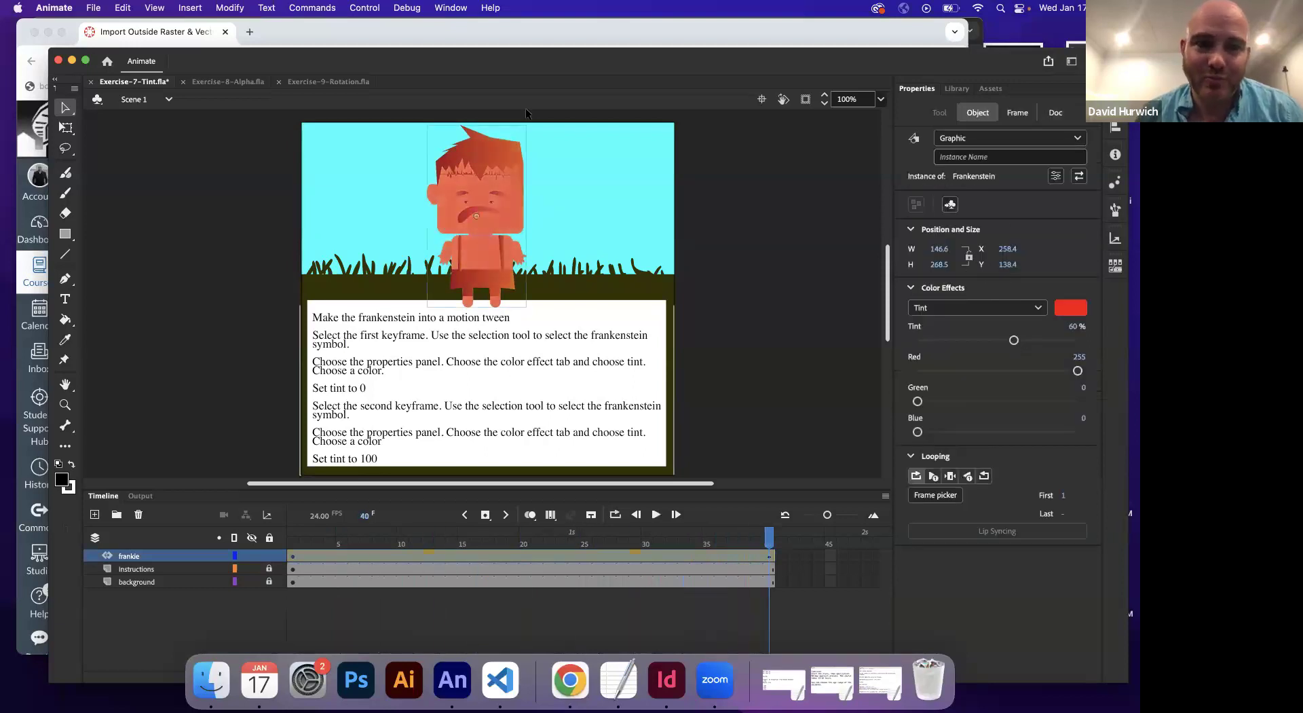
pyautogui.click(227, 82)
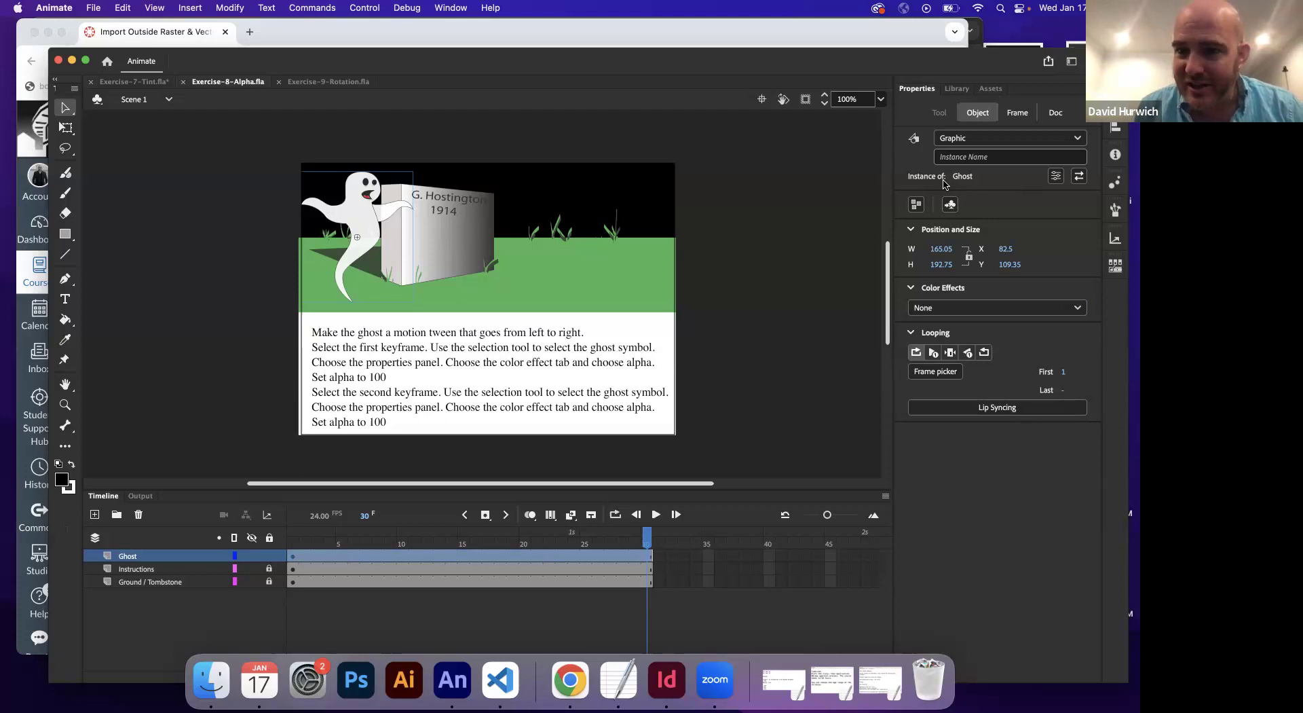
# Apply an Alpha colour effect to the ghost and try 100%, 0% and 50% values
pyautogui.click(959, 307)
pyautogui.click(964, 397)
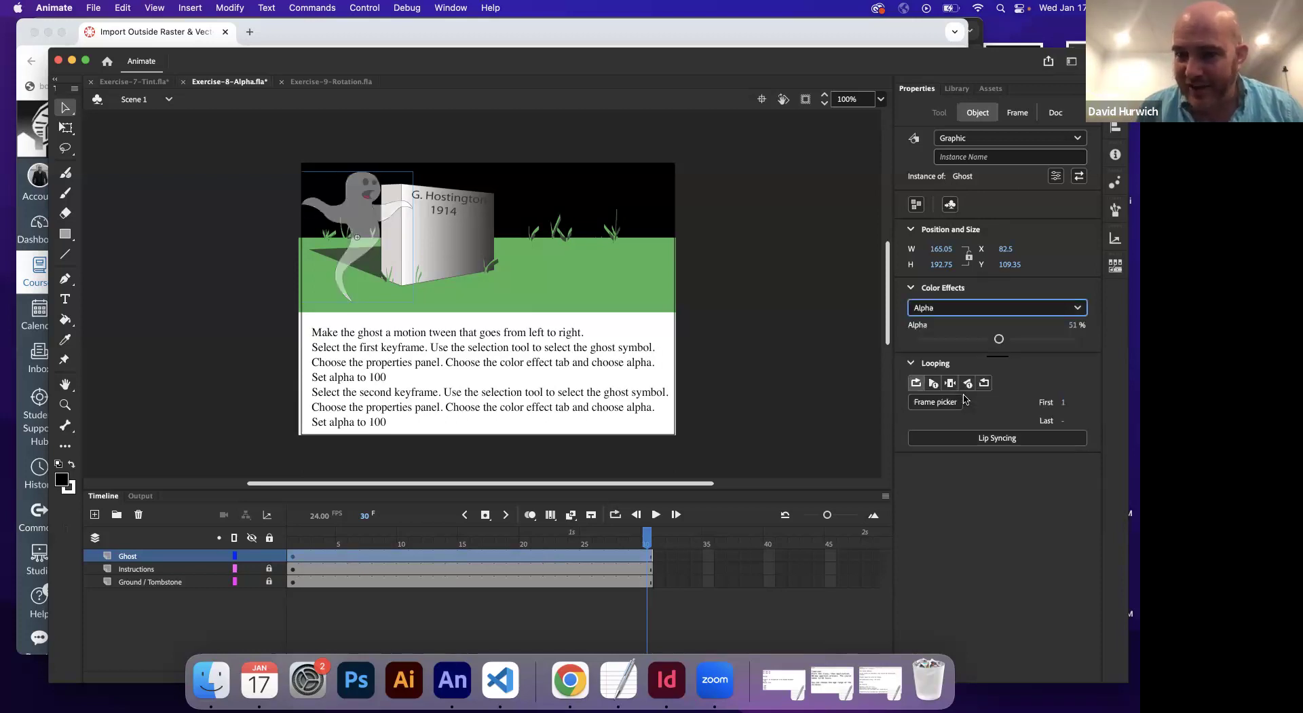
pyautogui.moveTo(999, 339); pyautogui.dragTo(1077, 336)
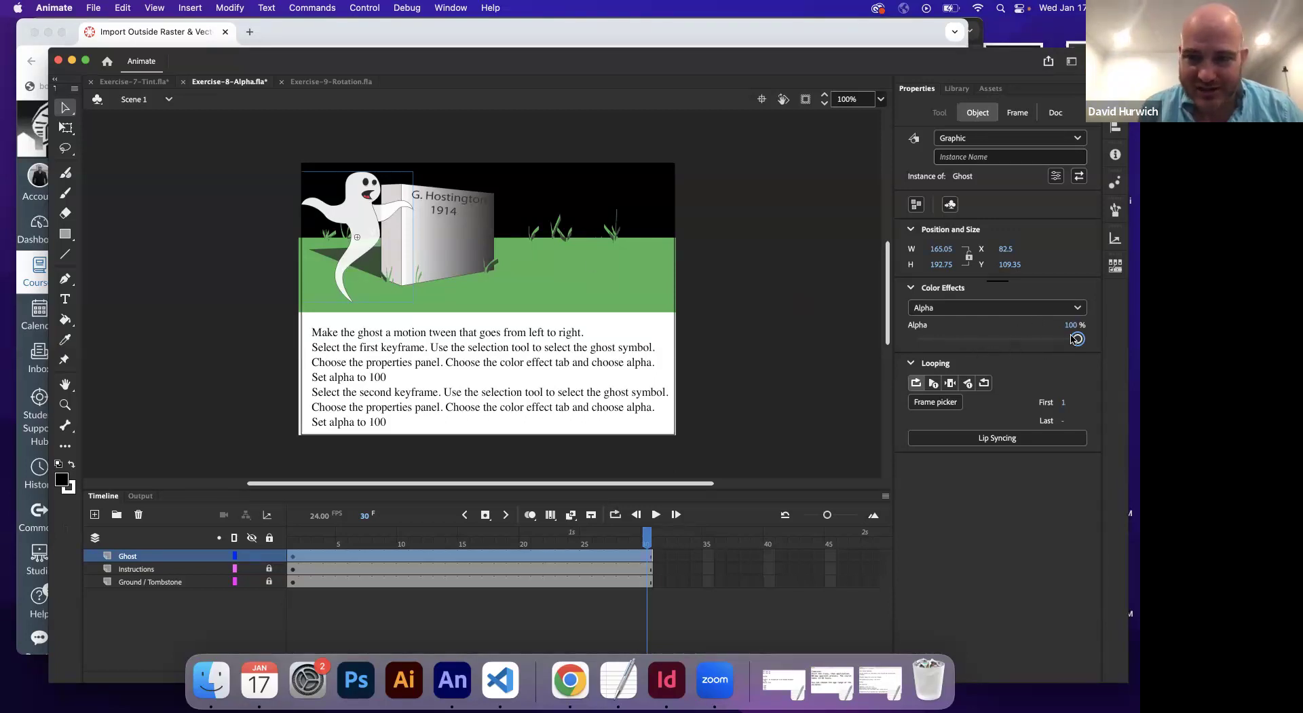
pyautogui.moveTo(1077, 341); pyautogui.dragTo(910, 341)
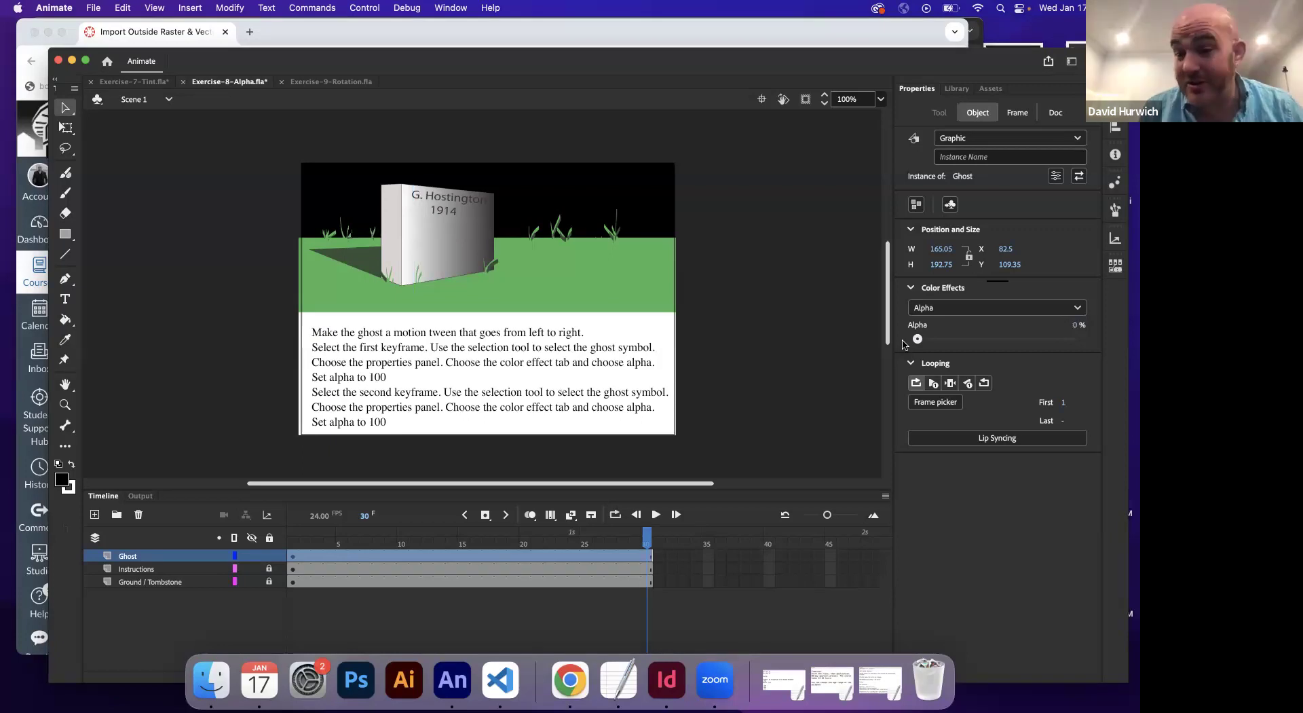
pyautogui.click(997, 340)
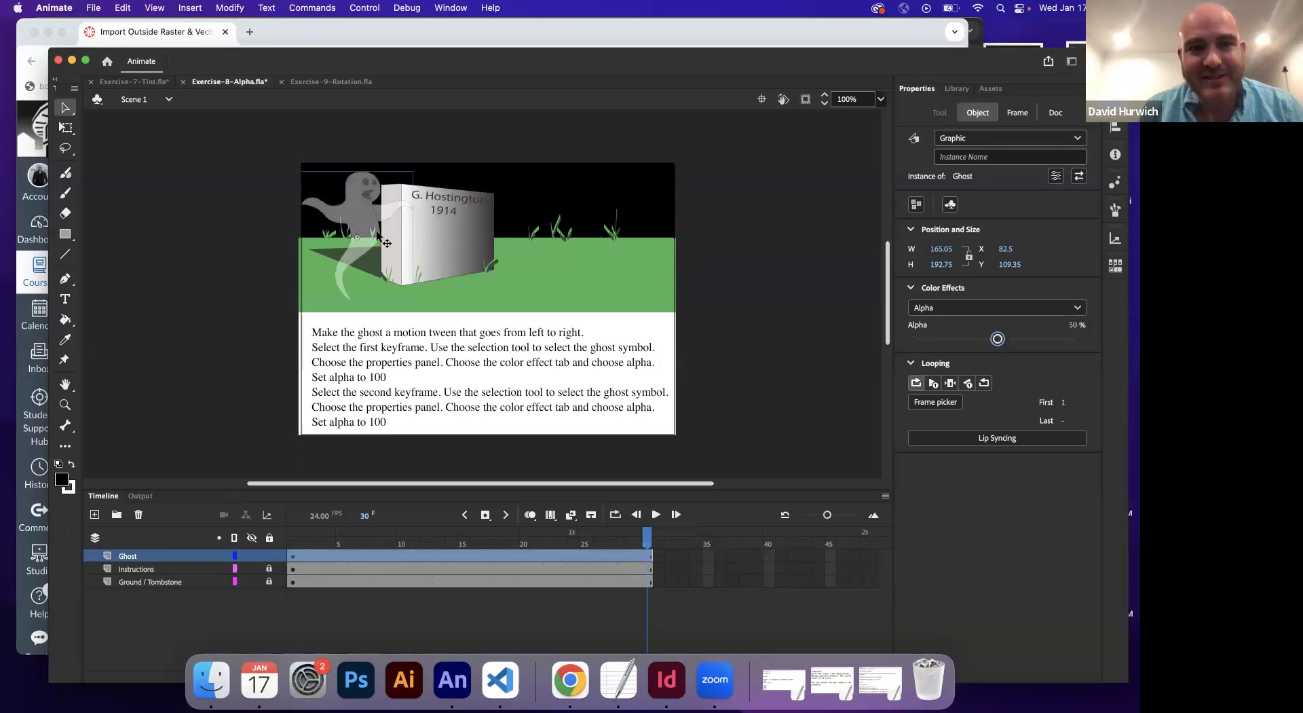
# Nudge the ghost, then set its alpha to 100% on frame 1 of the ghost layer
pyautogui.moveTo(361, 232)
pyautogui.mouseDown()
pyautogui.moveTo(367, 246)
pyautogui.moveTo(336, 245)
pyautogui.moveTo(364, 242)
pyautogui.mouseUp()
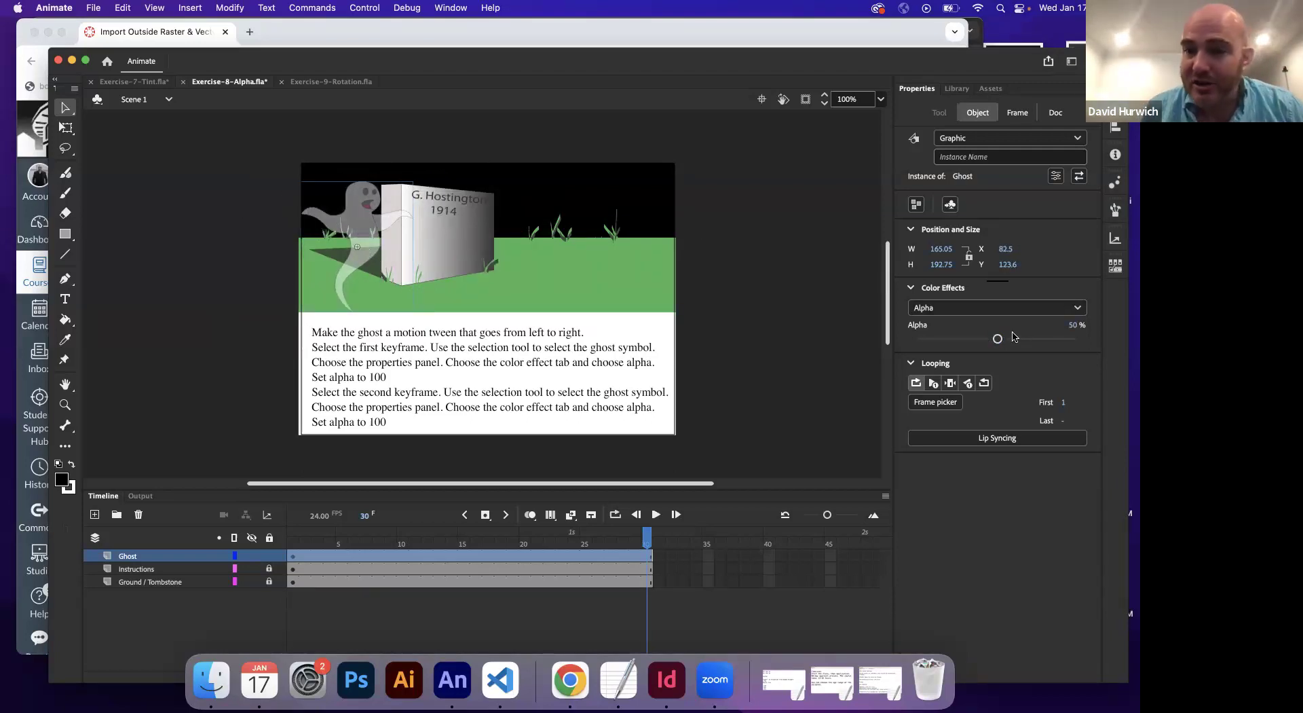
pyautogui.moveTo(997, 339); pyautogui.dragTo(877, 340)
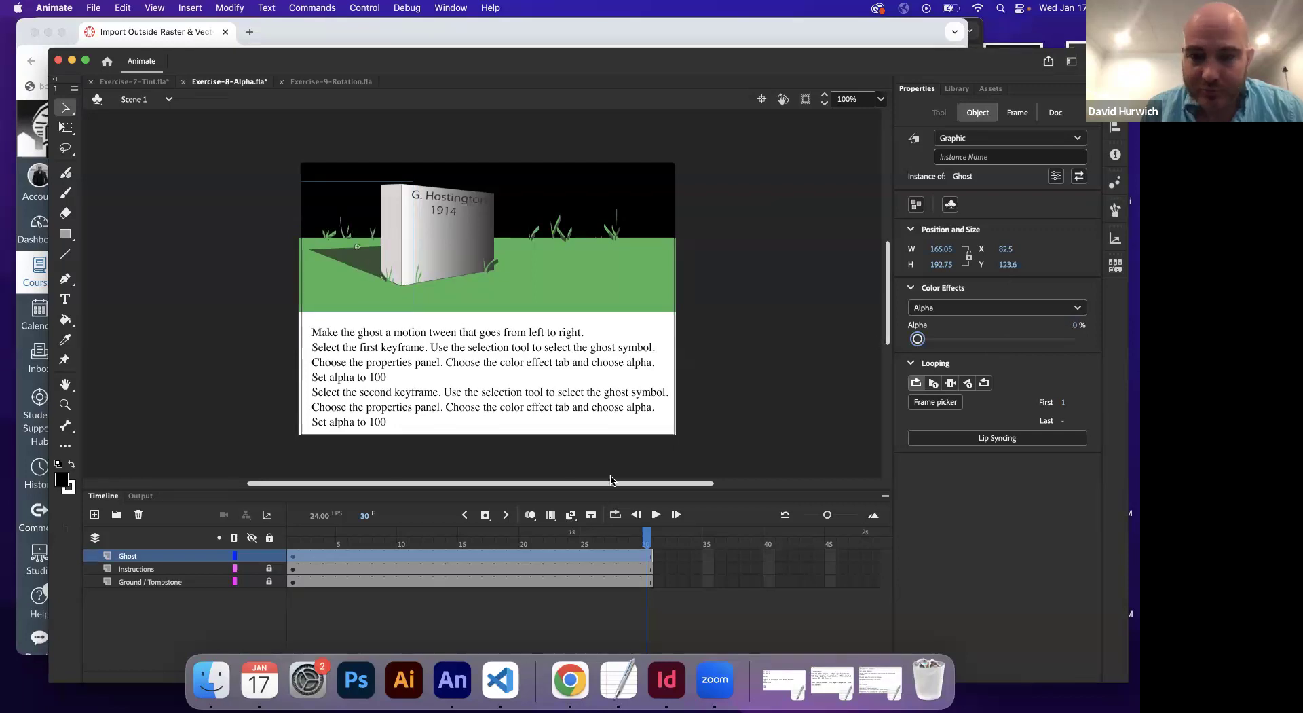
pyautogui.click(293, 555)
pyautogui.click(780, 347)
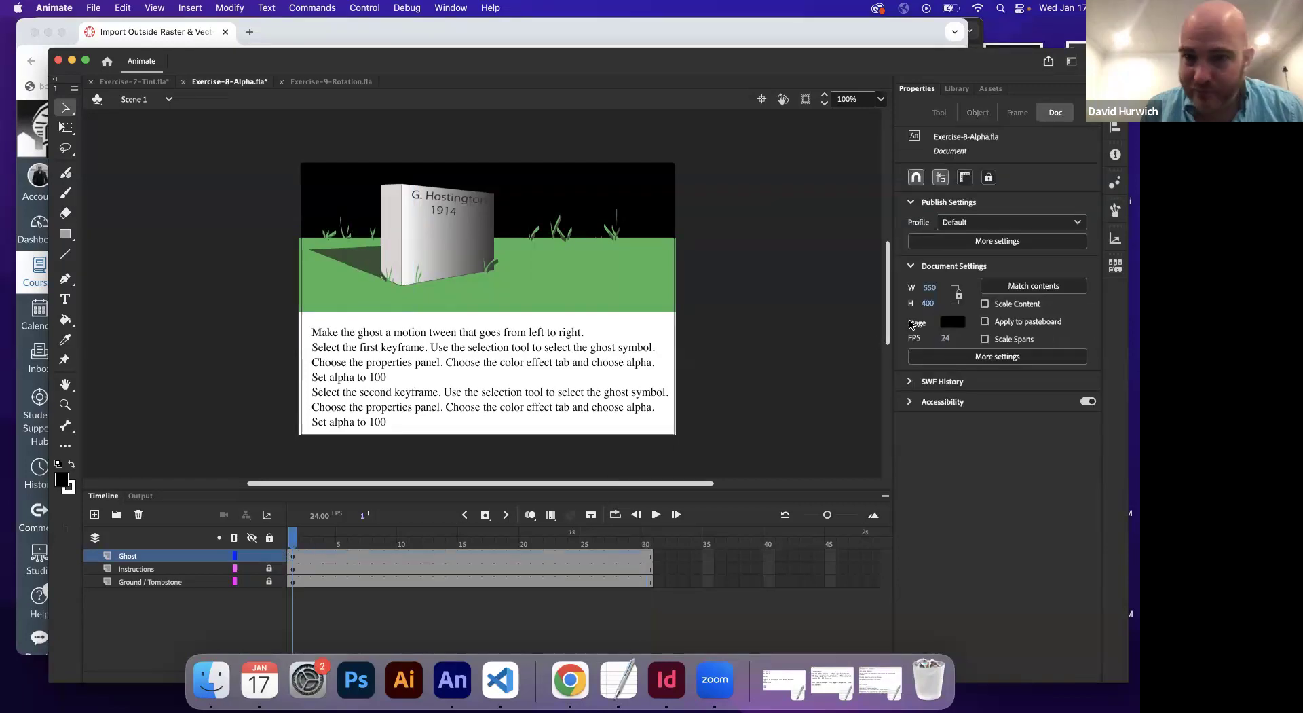
pyautogui.click(348, 243)
pyautogui.moveTo(1057, 339); pyautogui.dragTo(1097, 341)
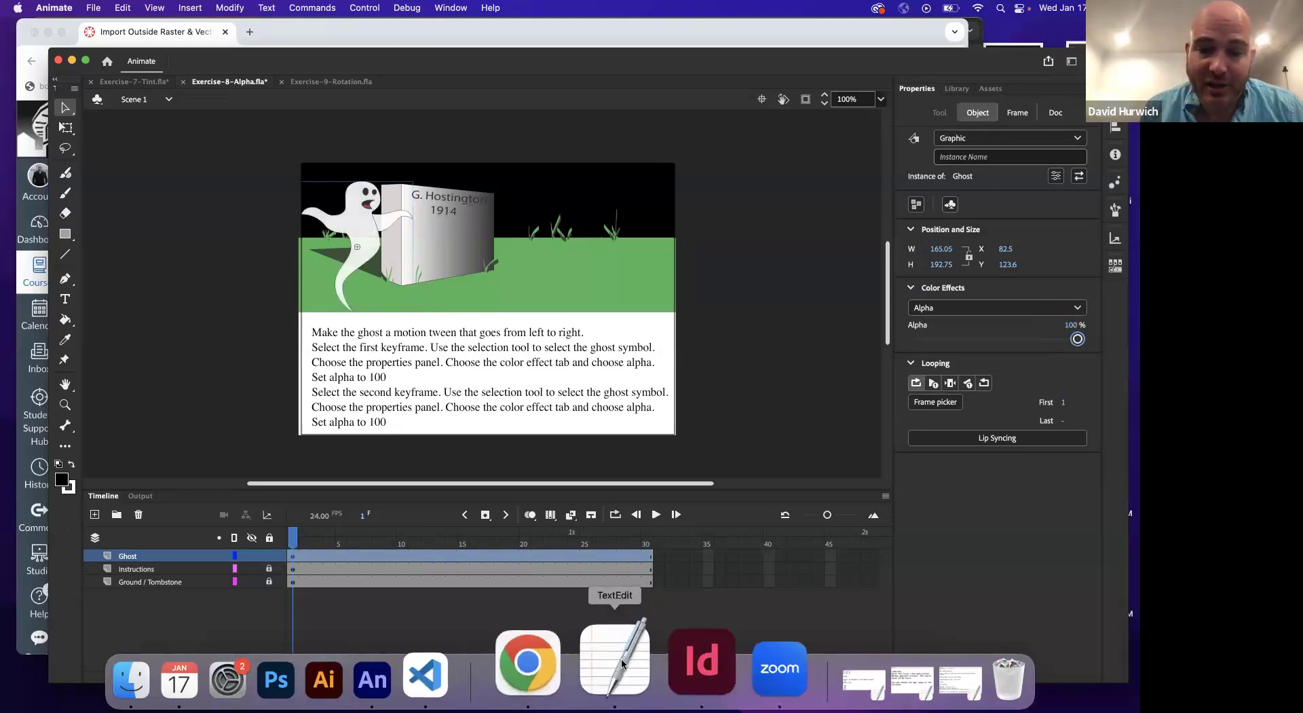
pyautogui.click(618, 679)
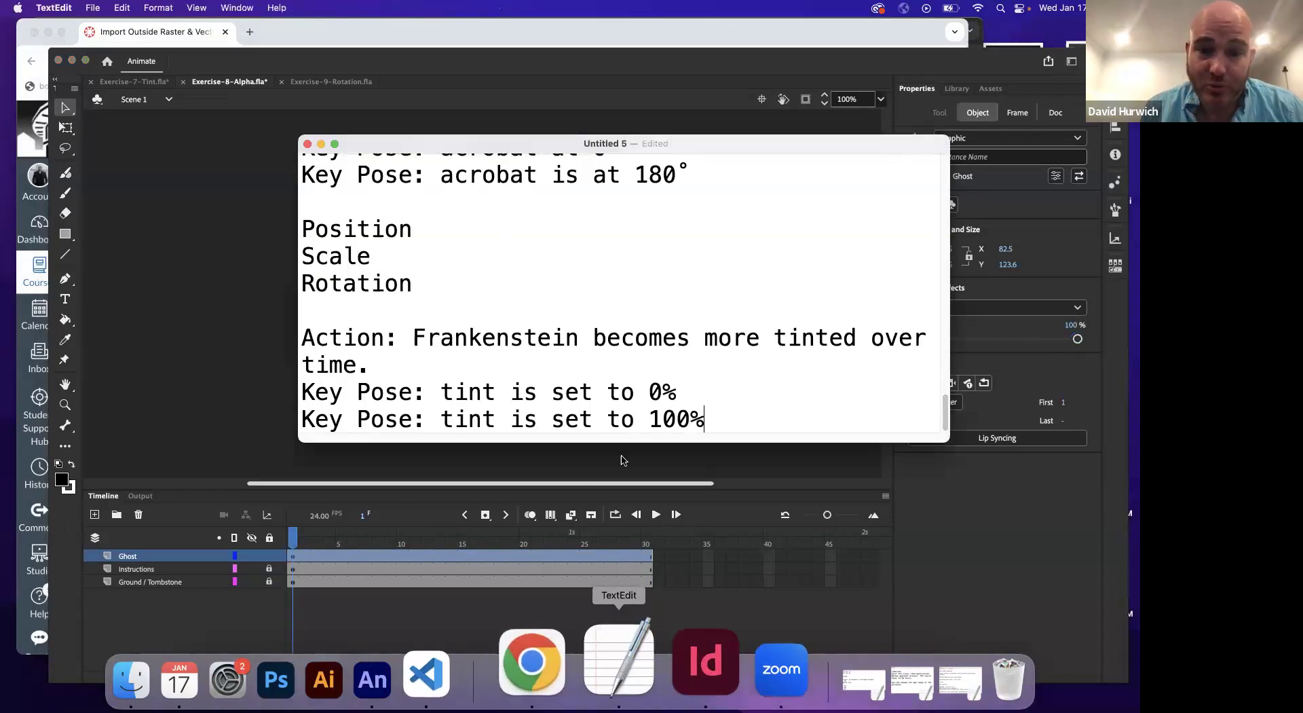
# Type 'Action: Ghost fades out from 100% alpha to 0% alpha.' on a new line
pyautogui.click(744, 423)
pyautogui.press('Return')
pyautogui.press('Return')
pyautogui.write('a')
pyautogui.press('BackSpace')
pyautogui.write('ACT')
pyautogui.press('BackSpace')
pyautogui.press('BackSpace')
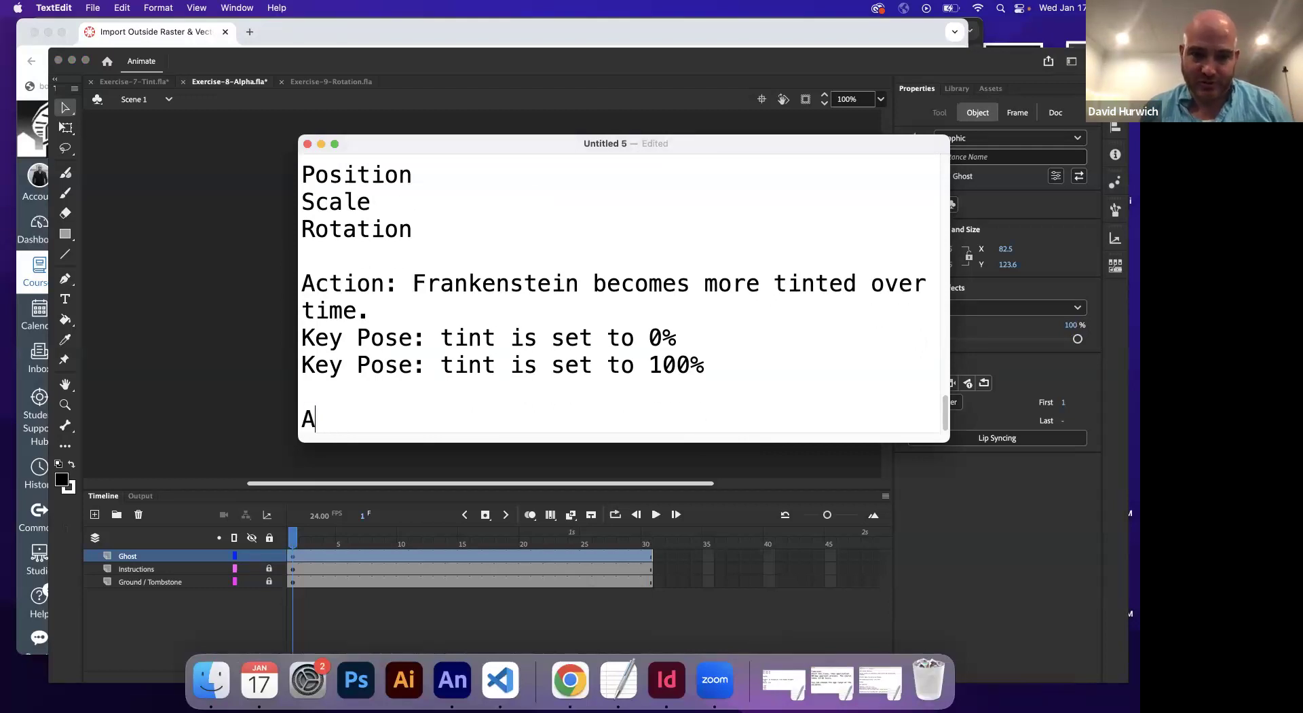
pyautogui.write('ction: G')
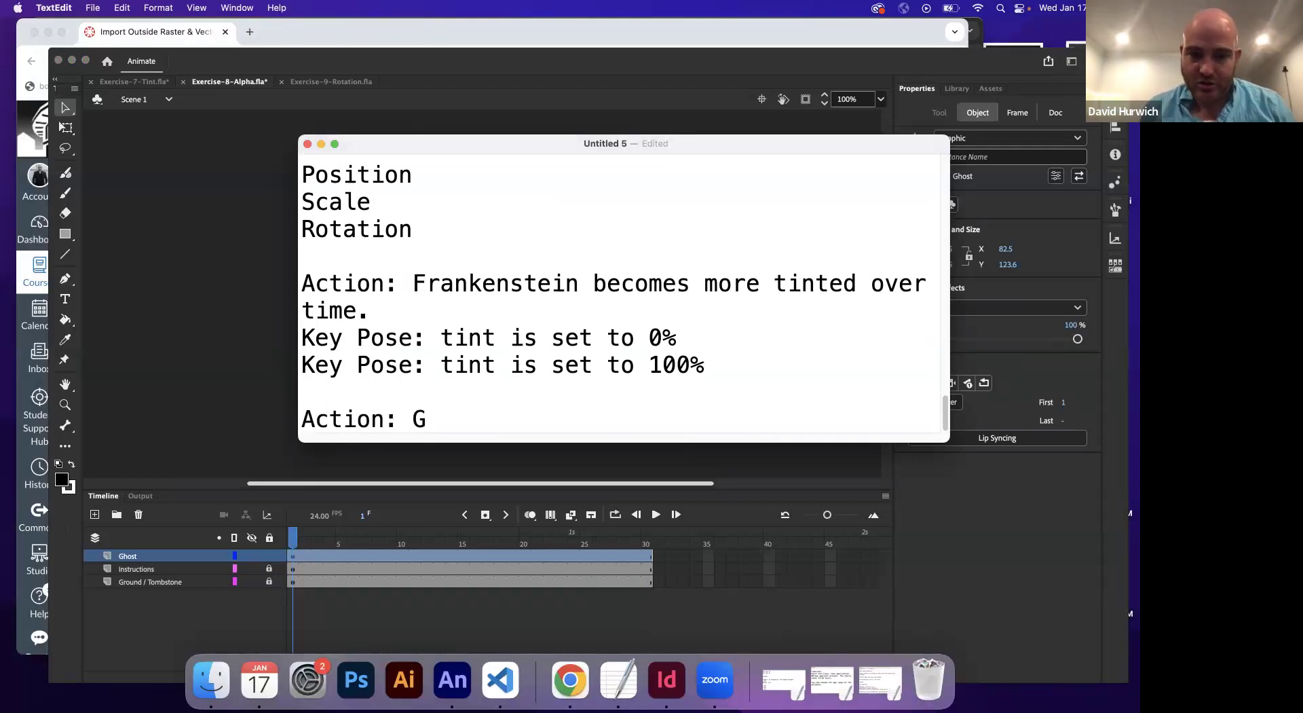
pyautogui.write('host')
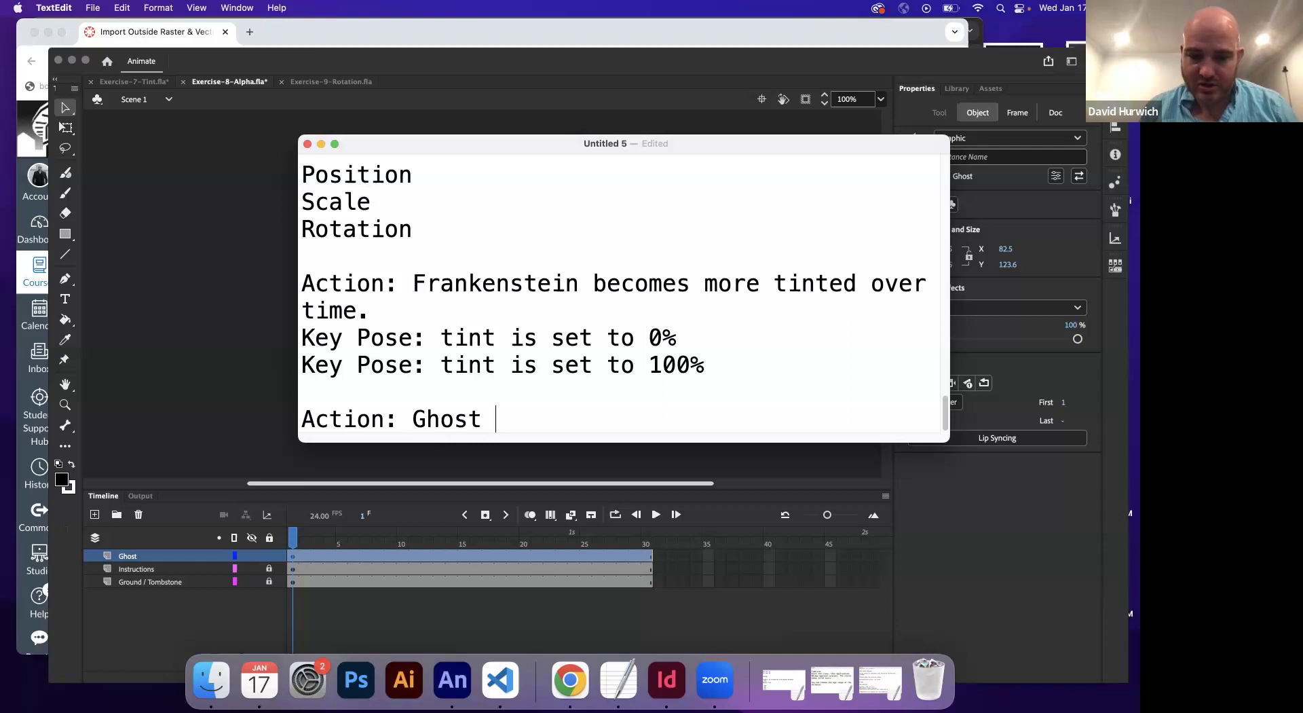
pyautogui.write(' fades o')
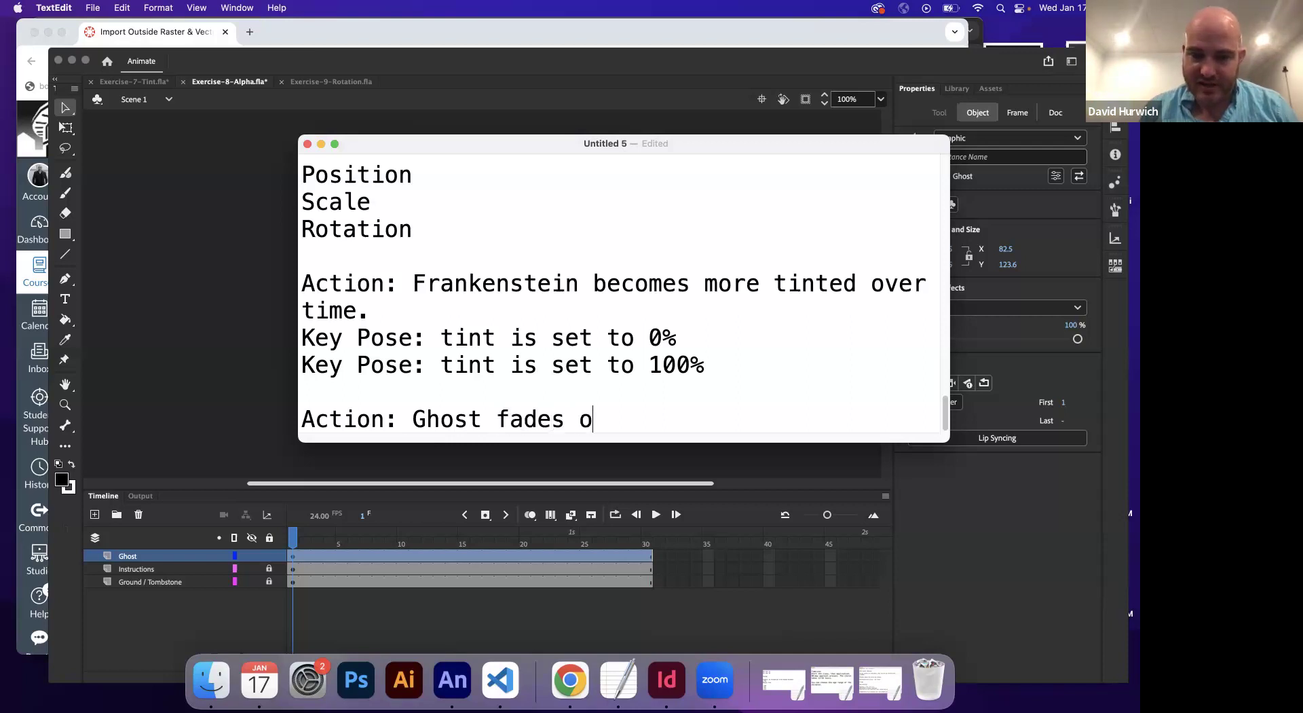
pyautogui.write('ut from 100% o')
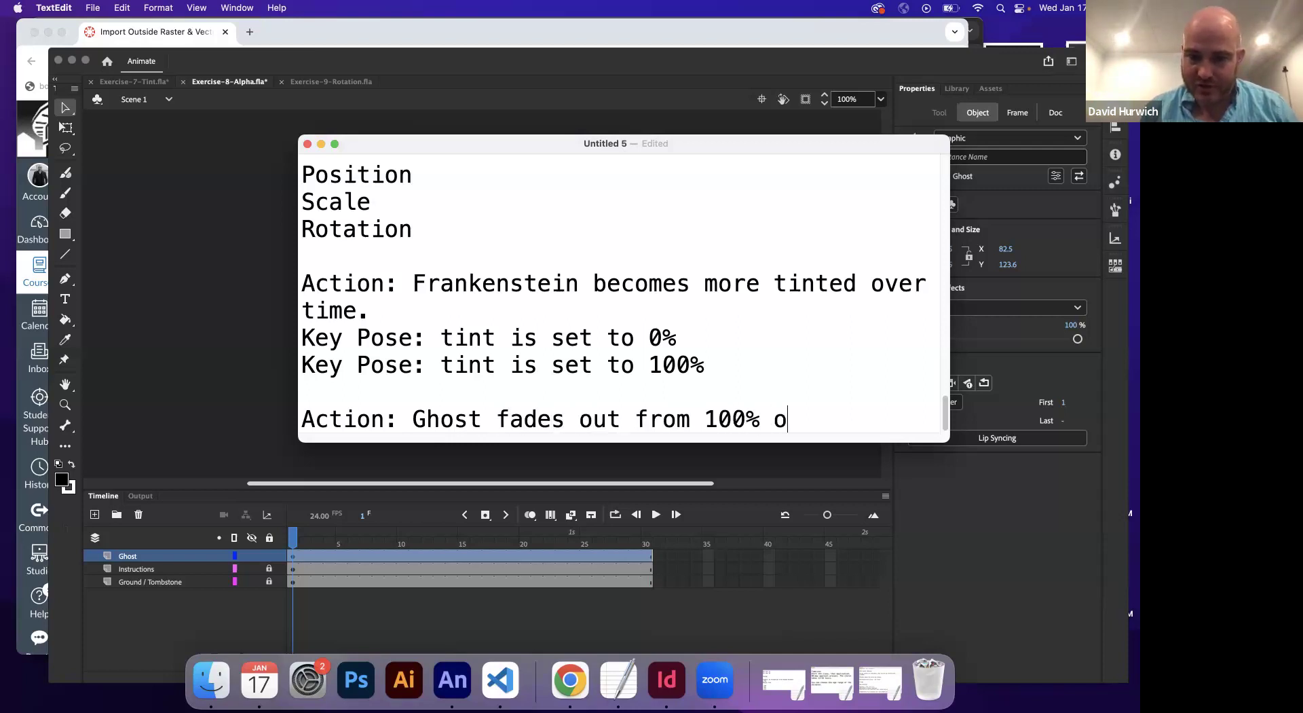
pyautogui.write('pacity')
pyautogui.press('BackSpace')
pyautogui.press('BackSpace')
pyautogui.press('BackSpace')
pyautogui.press('BackSpace')
pyautogui.press('BackSpace')
pyautogui.press('BackSpace')
pyautogui.press('BackSpace')
pyautogui.press('BackSpace')
pyautogui.write('alpha ')
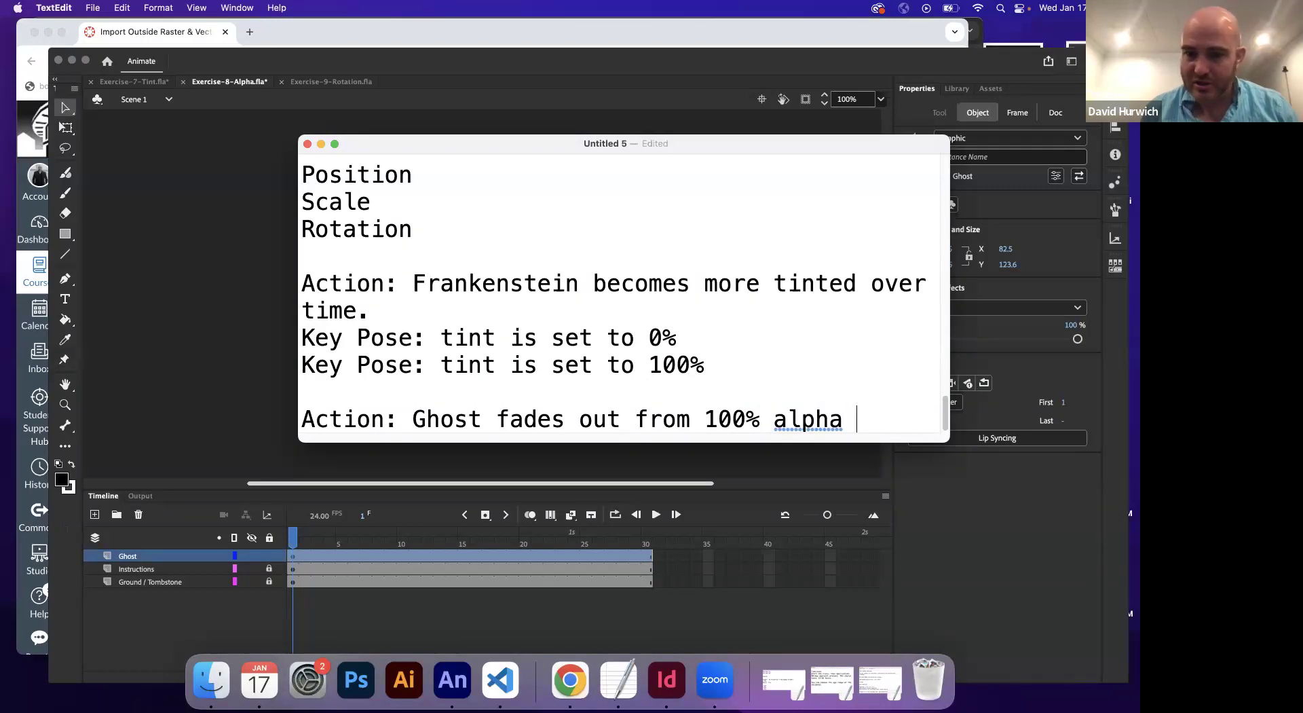
pyautogui.write('to 0% ')
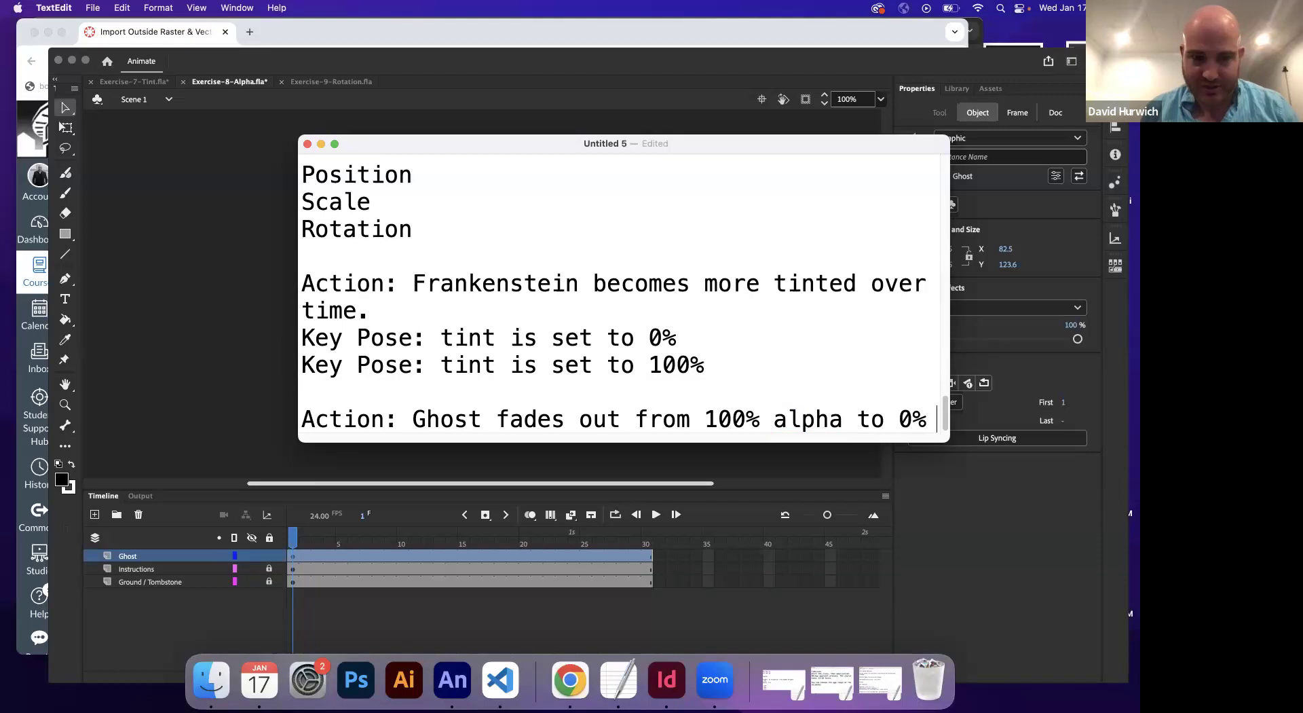
pyautogui.write('alpha')
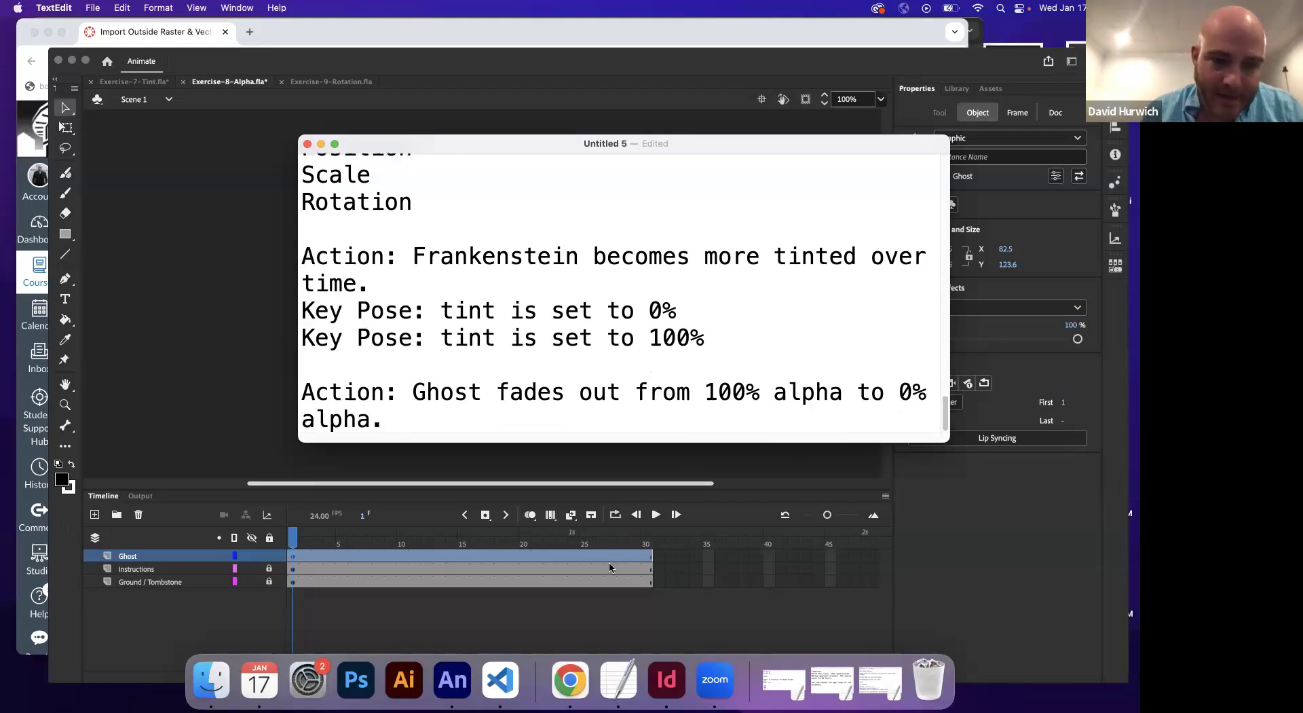
pyautogui.write('.')
pyautogui.click(480, 620)
# Create a motion tween on the Ghost layer starting at frame 1
pyautogui.click(294, 555)
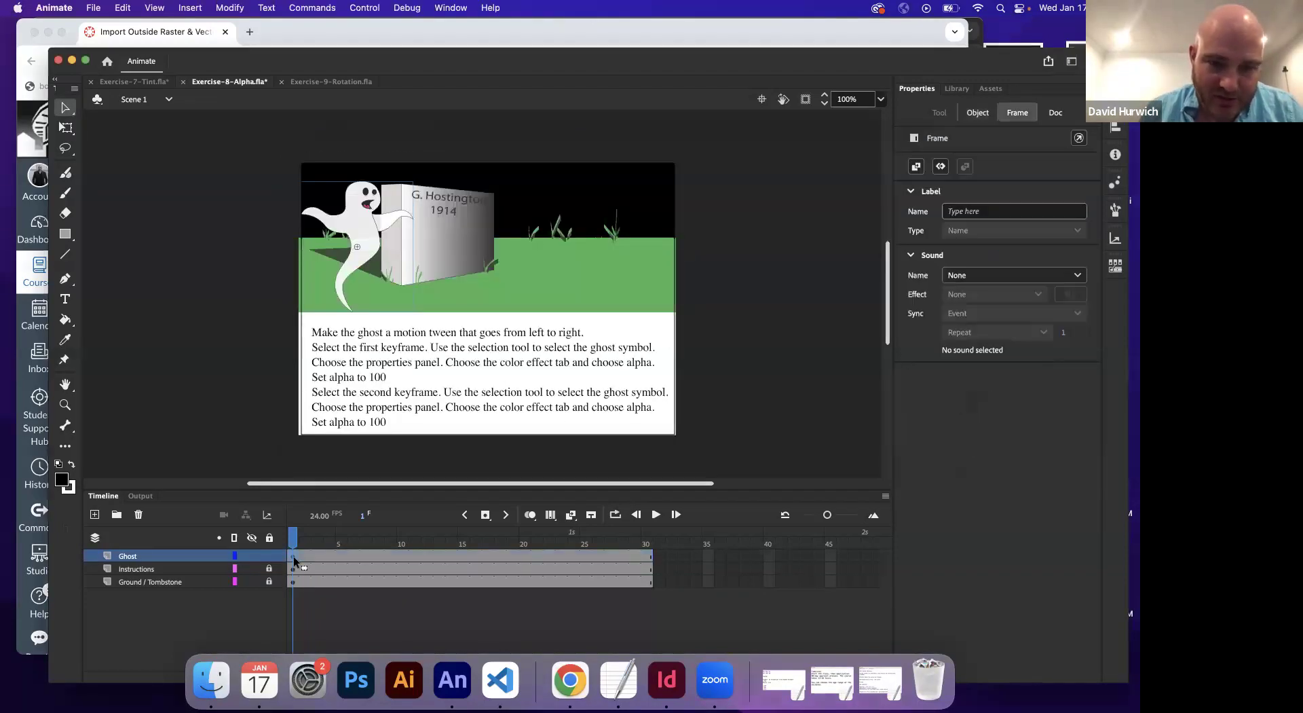
pyautogui.click(189, 7)
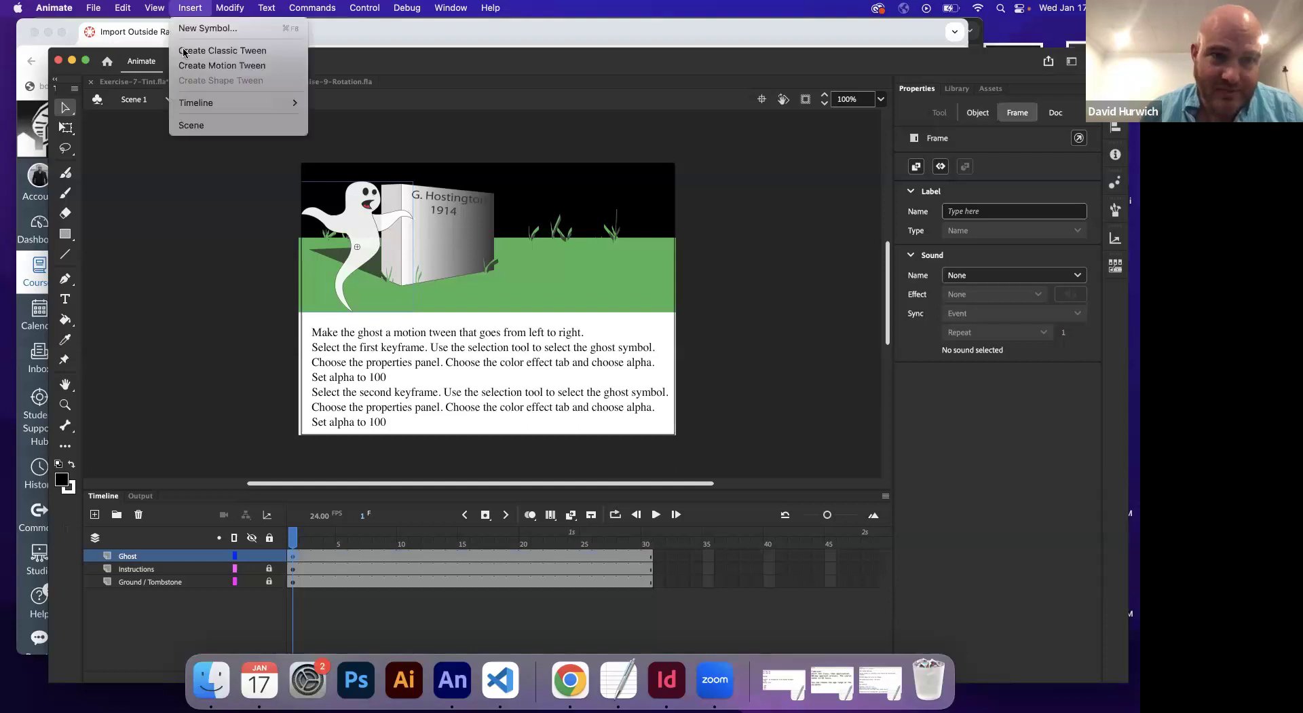
pyautogui.click(230, 60)
pyautogui.click(305, 597)
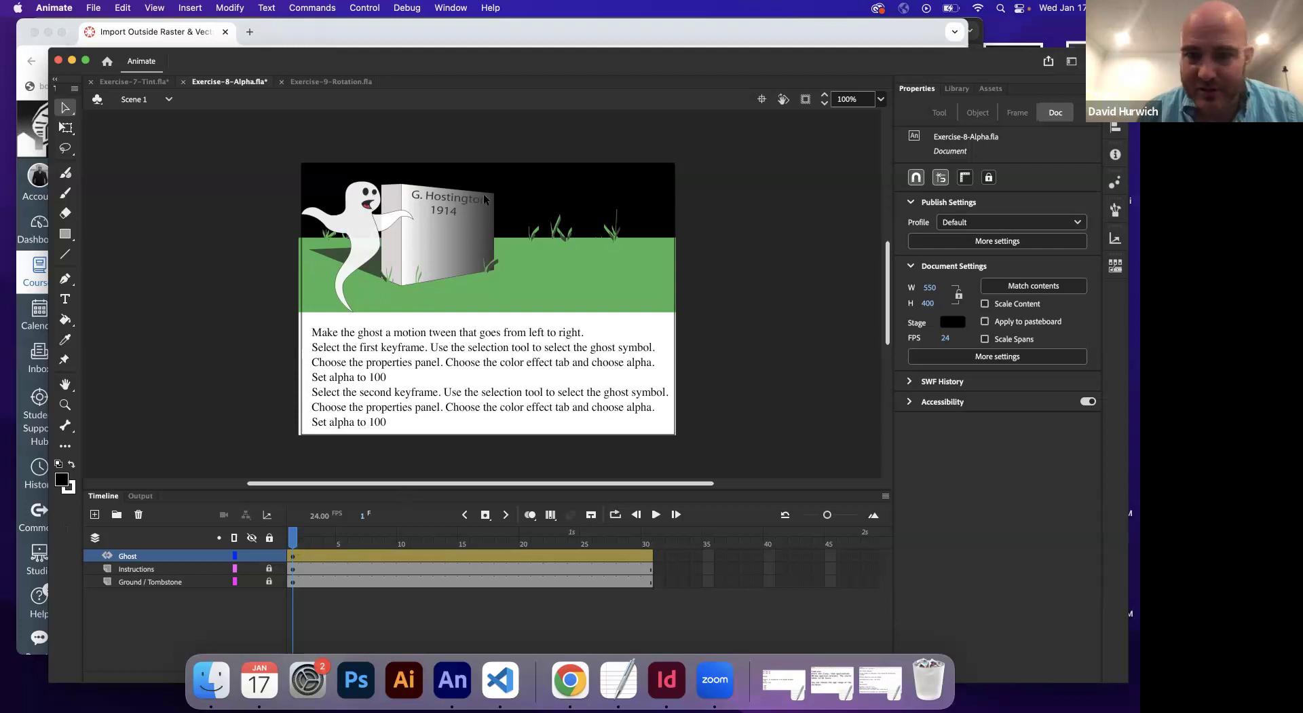
# Check the ghost's alpha on frame 1 and move the playhead to frame 30
pyautogui.click(368, 232)
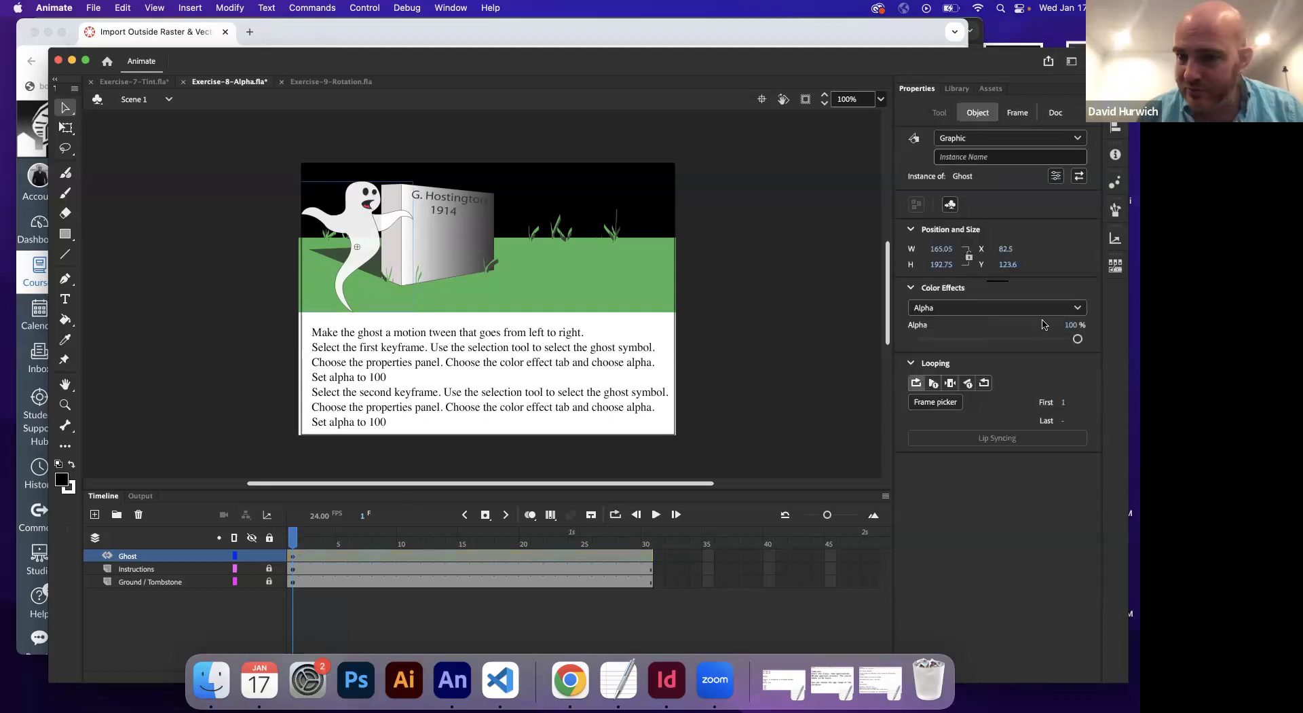
pyautogui.moveTo(1079, 339)
pyautogui.mouseDown()
pyautogui.moveTo(917, 339)
pyautogui.moveTo(1083, 341)
pyautogui.mouseUp()
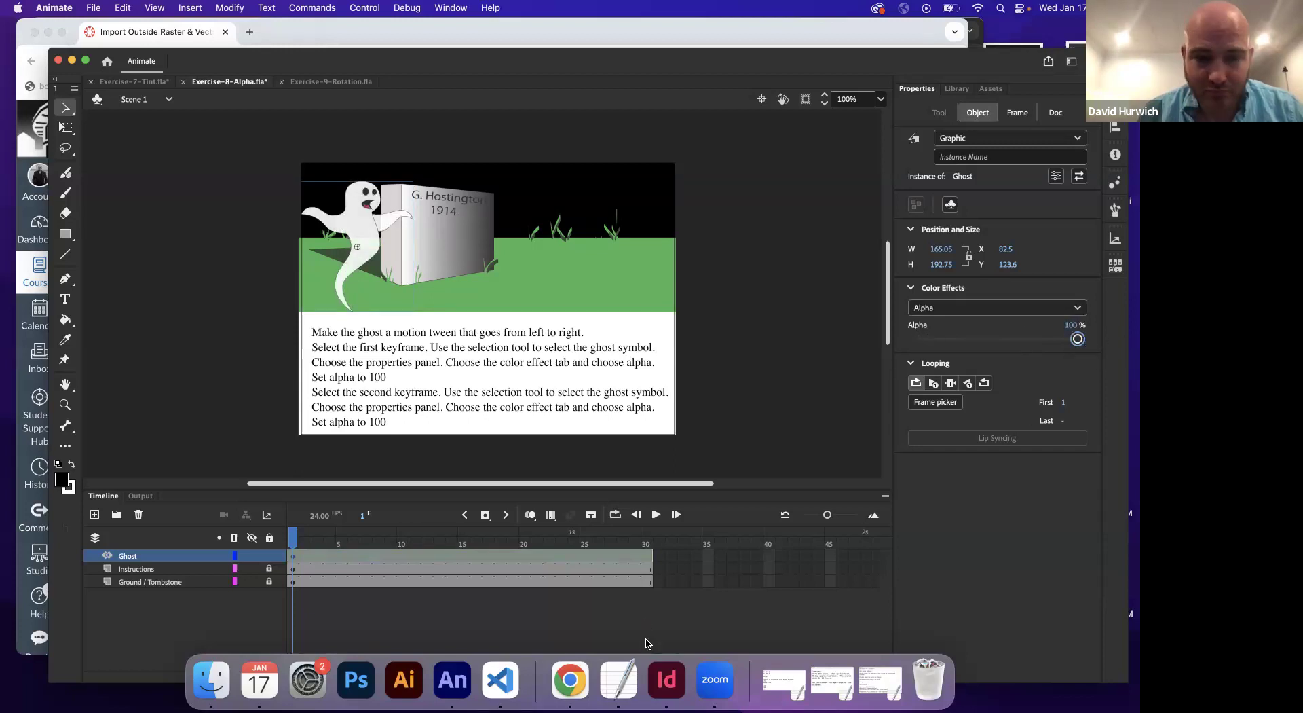
pyautogui.moveTo(294, 541); pyautogui.dragTo(647, 543)
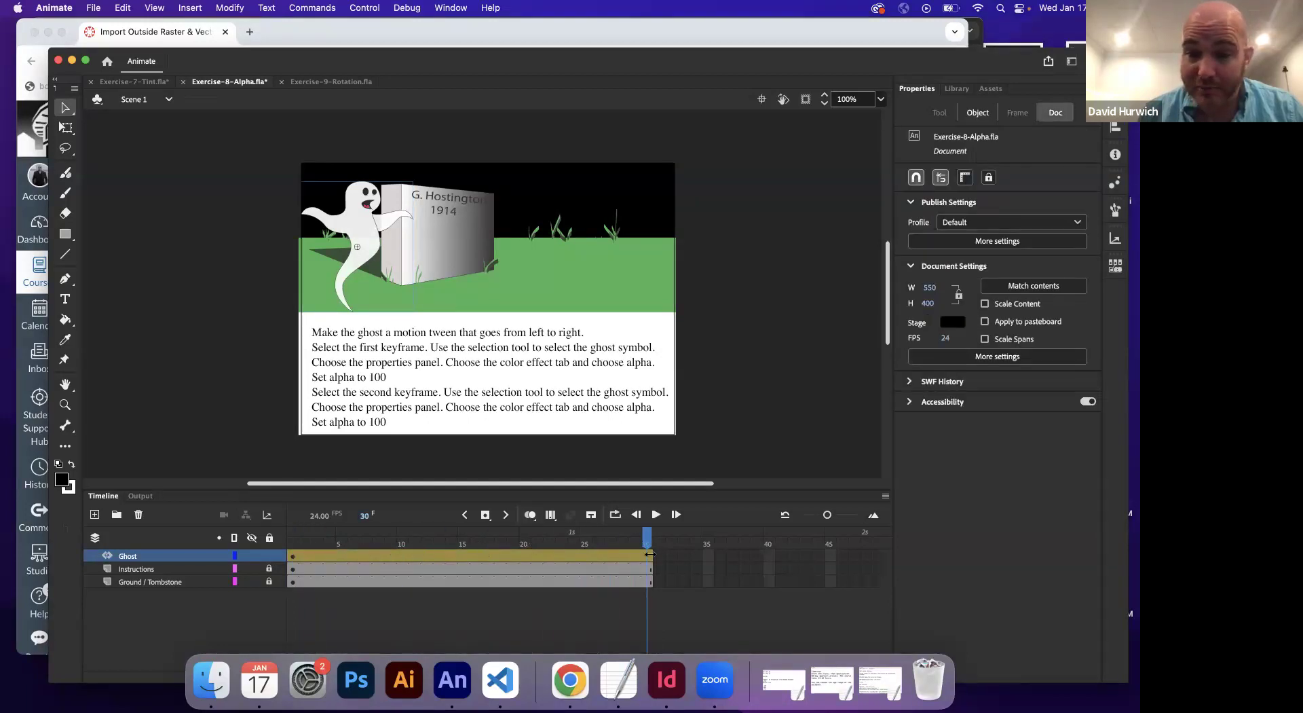
pyautogui.moveTo(649, 554)
pyautogui.mouseDown()
pyautogui.moveTo(502, 555)
pyautogui.moveTo(649, 555)
pyautogui.mouseUp()
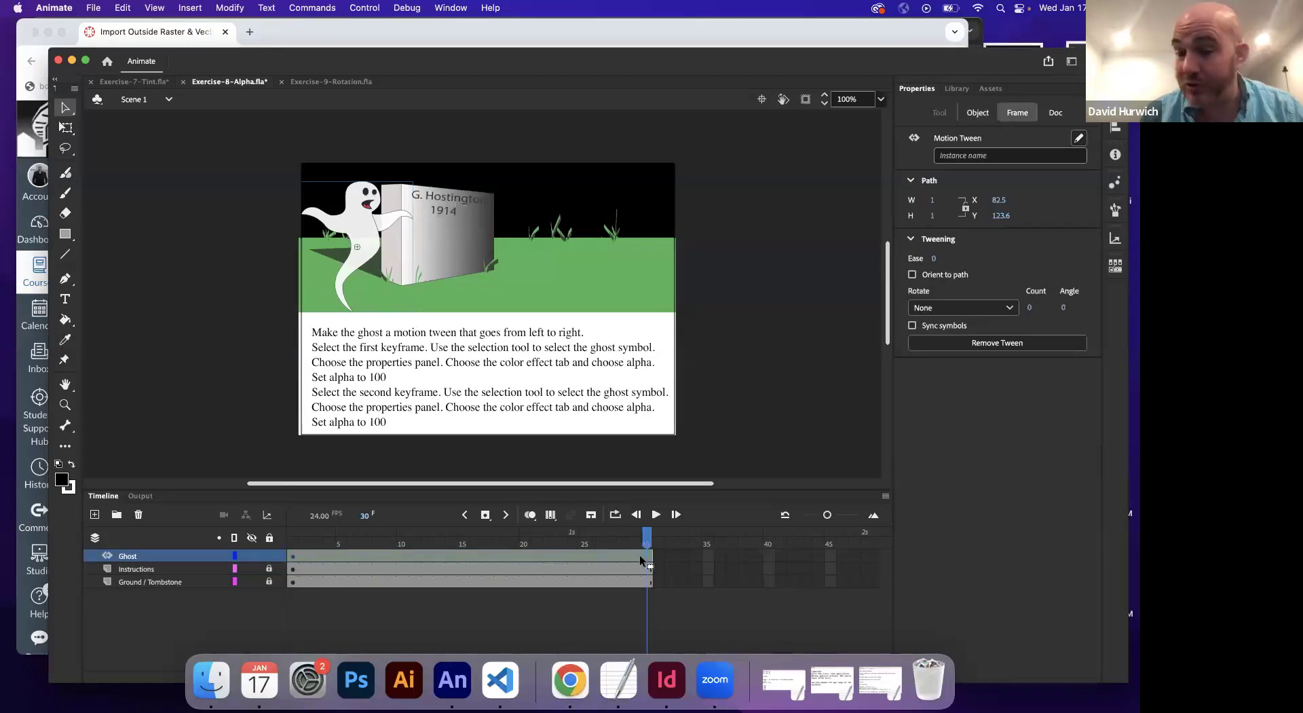
# Set the ghost's alpha to 0% at frame 30, then play the fade from frame 1
pyautogui.click(363, 231)
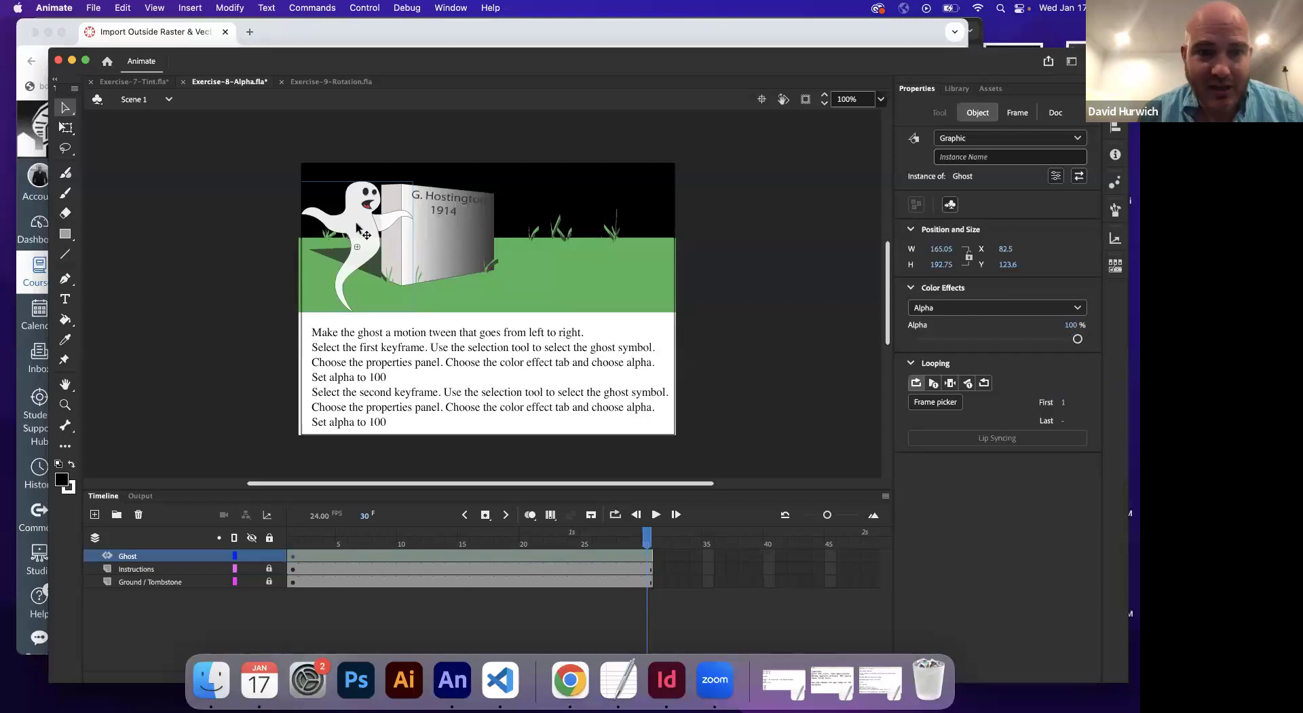
pyautogui.moveTo(1076, 339); pyautogui.dragTo(917, 339)
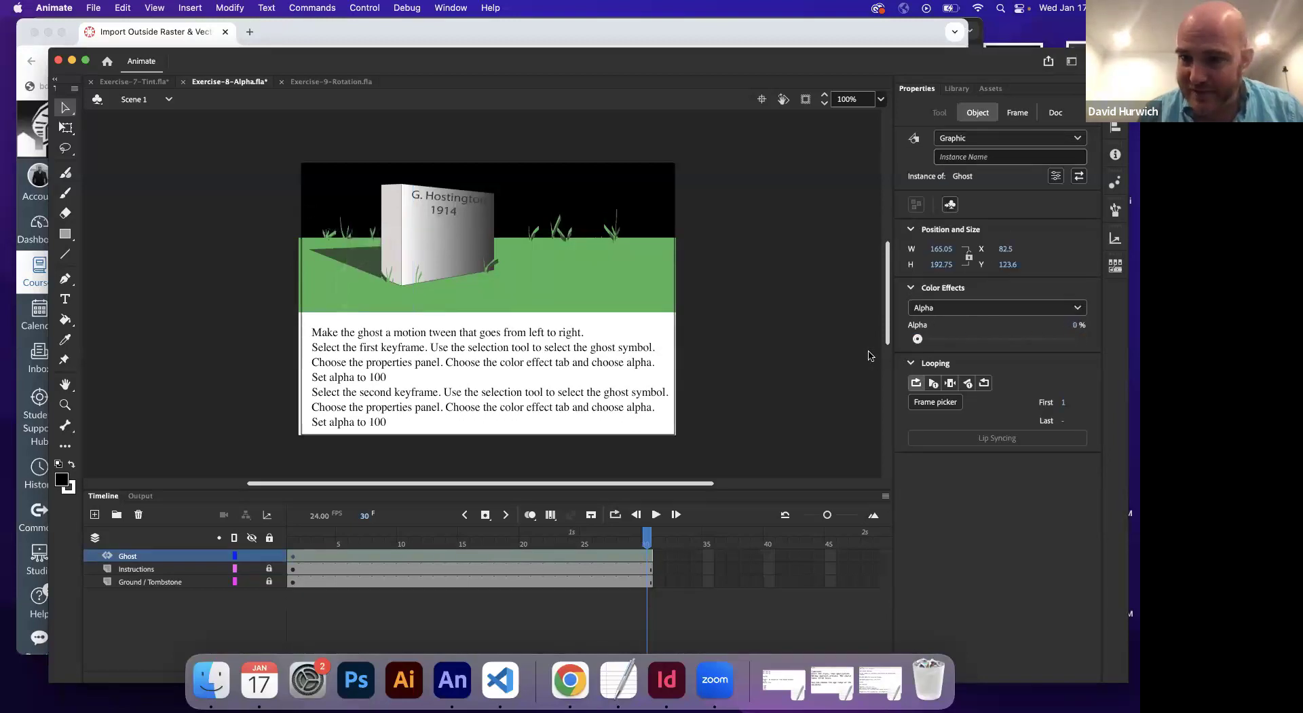
pyautogui.click(294, 540)
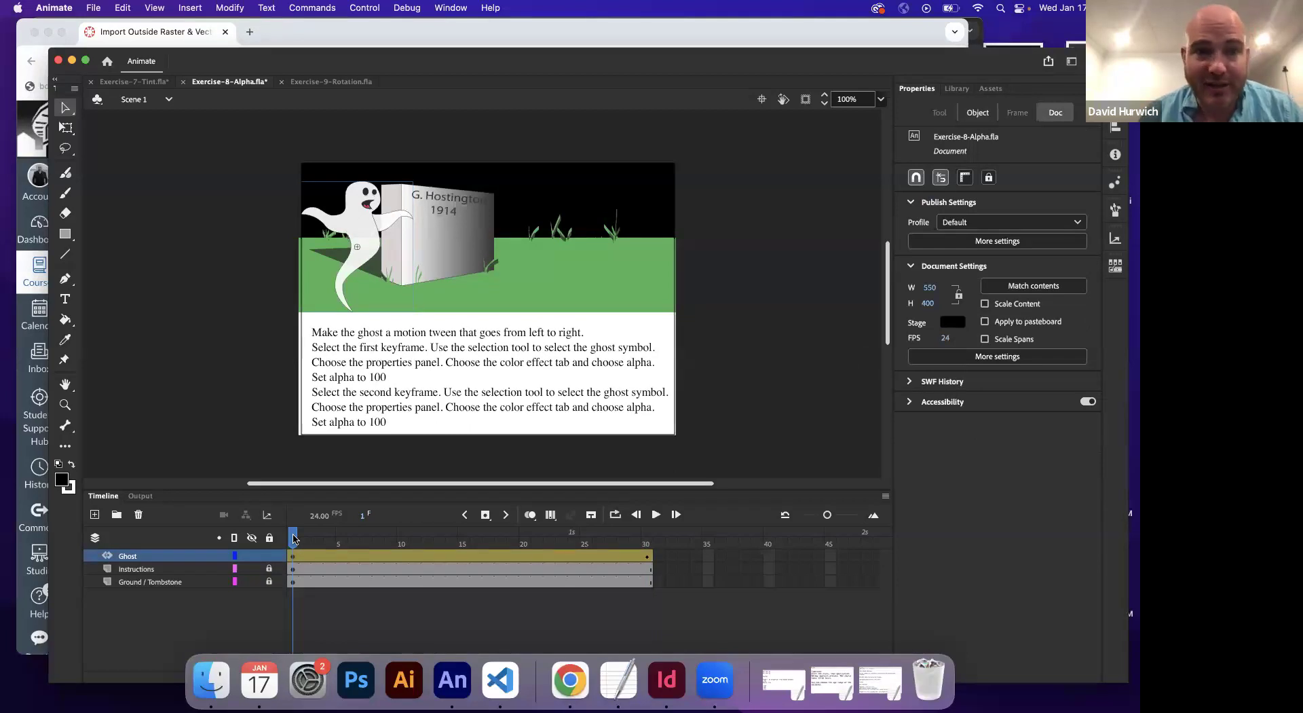
pyautogui.press('Return')
pyautogui.press('Return')
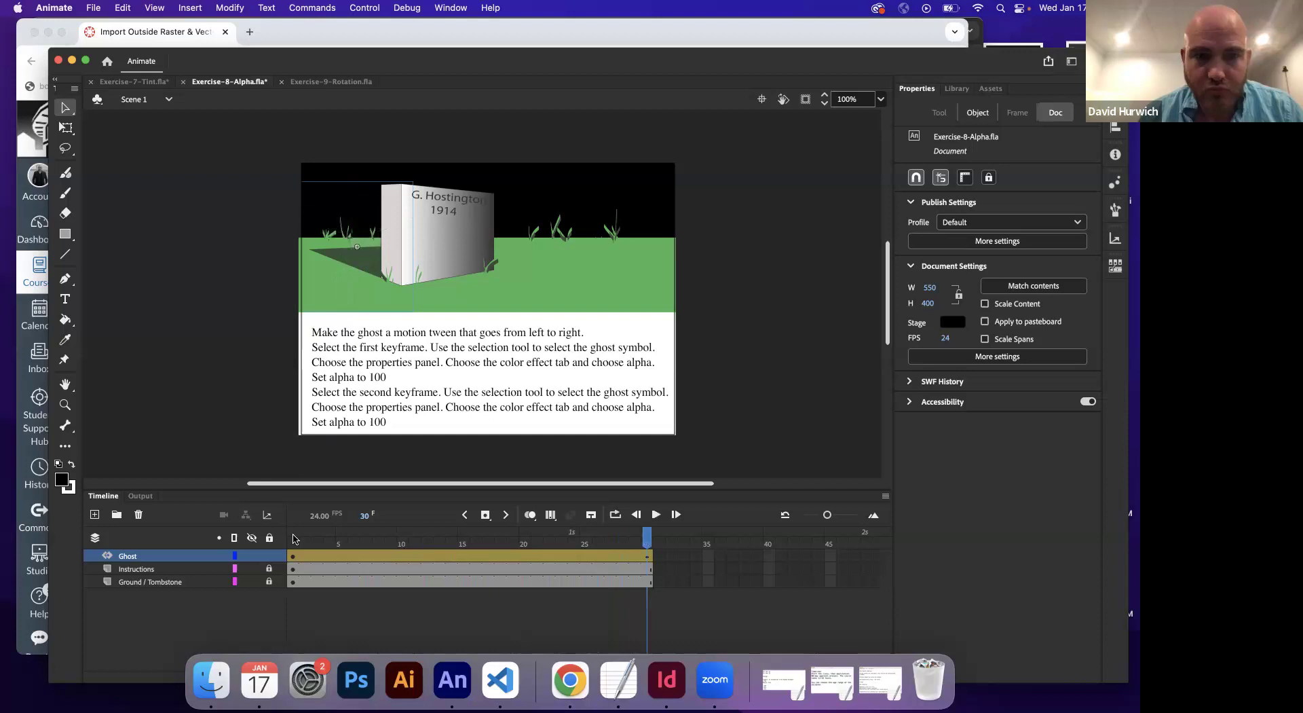
pyautogui.press('Return')
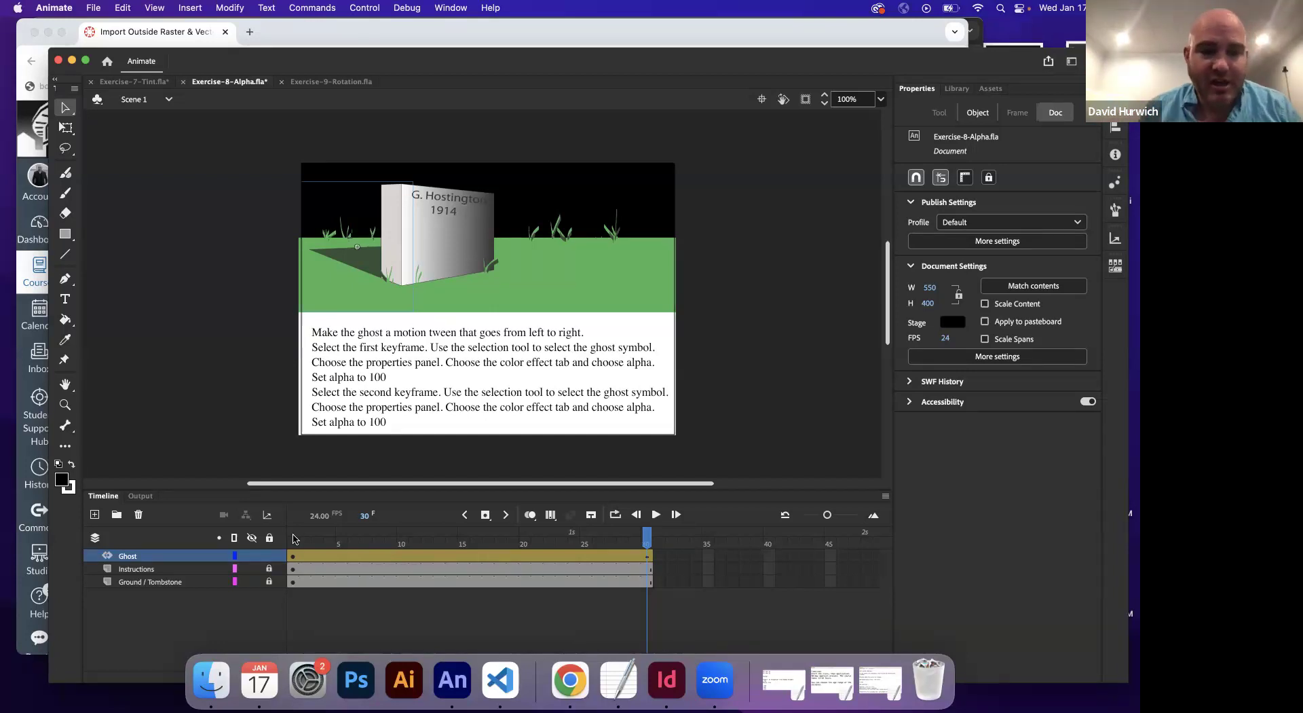
# Highlight 'fades out' in the ghost note in TextEdit
pyautogui.click(618, 679)
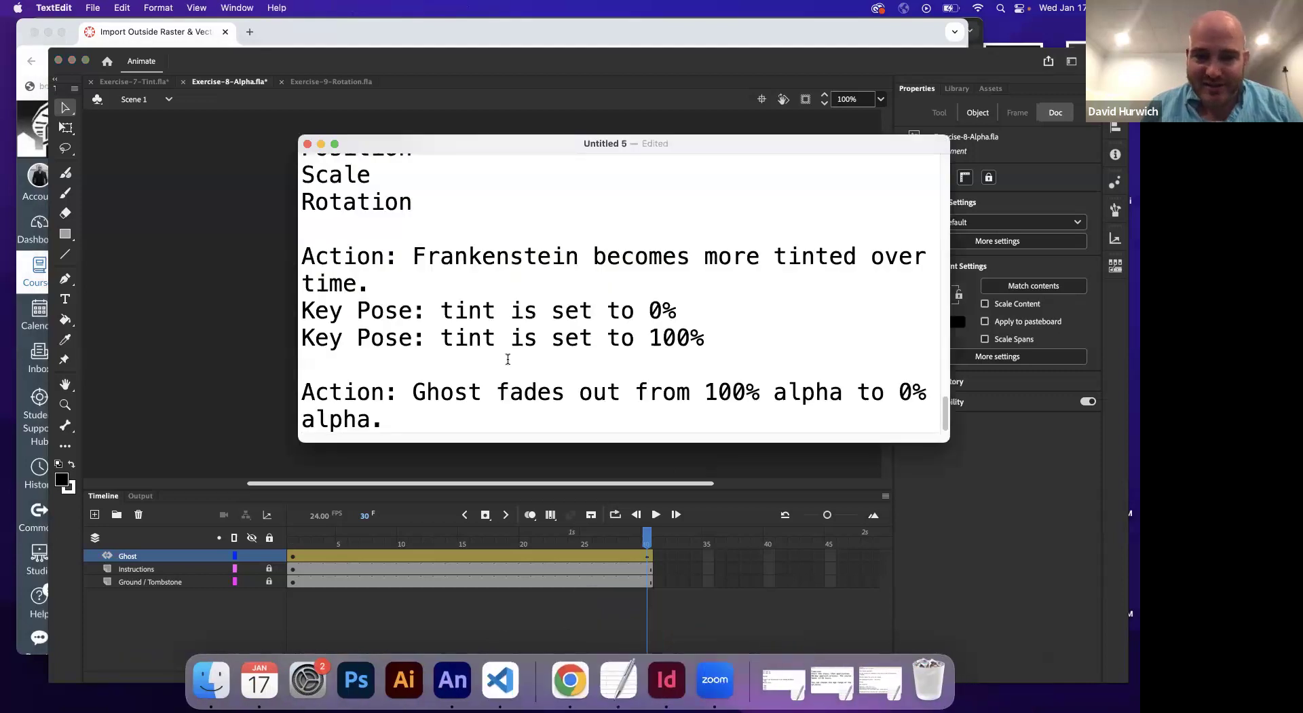
pyautogui.moveTo(497, 391); pyautogui.dragTo(620, 389)
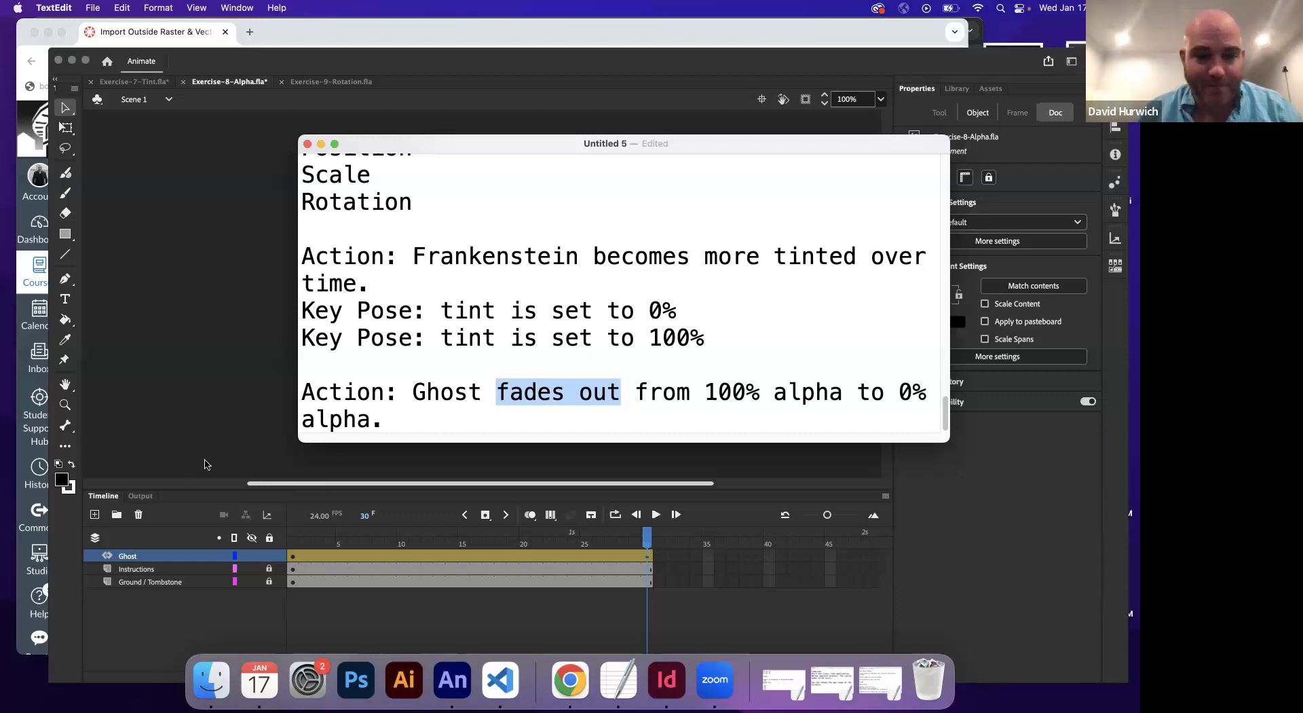
pyautogui.click(298, 543)
# Set the ghost's Alpha to 0% at frame 1 and 100% at frame 30
pyautogui.click(292, 545)
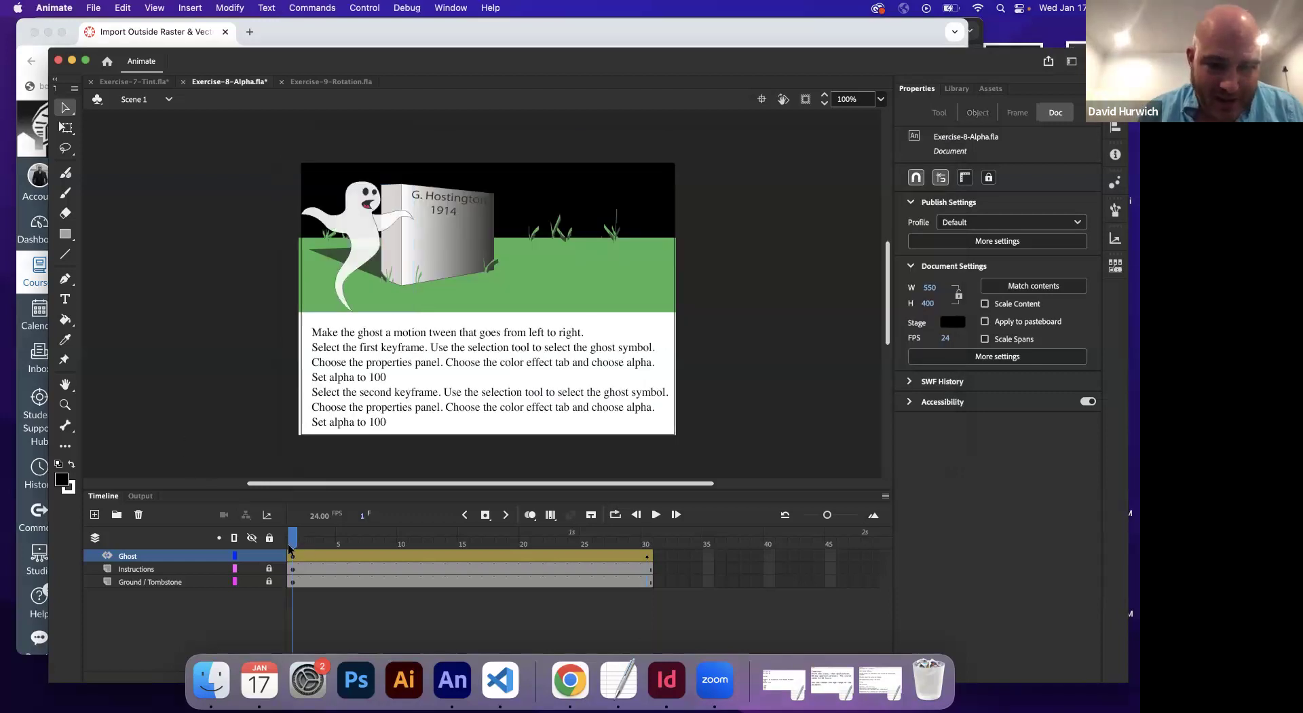
pyautogui.click(370, 246)
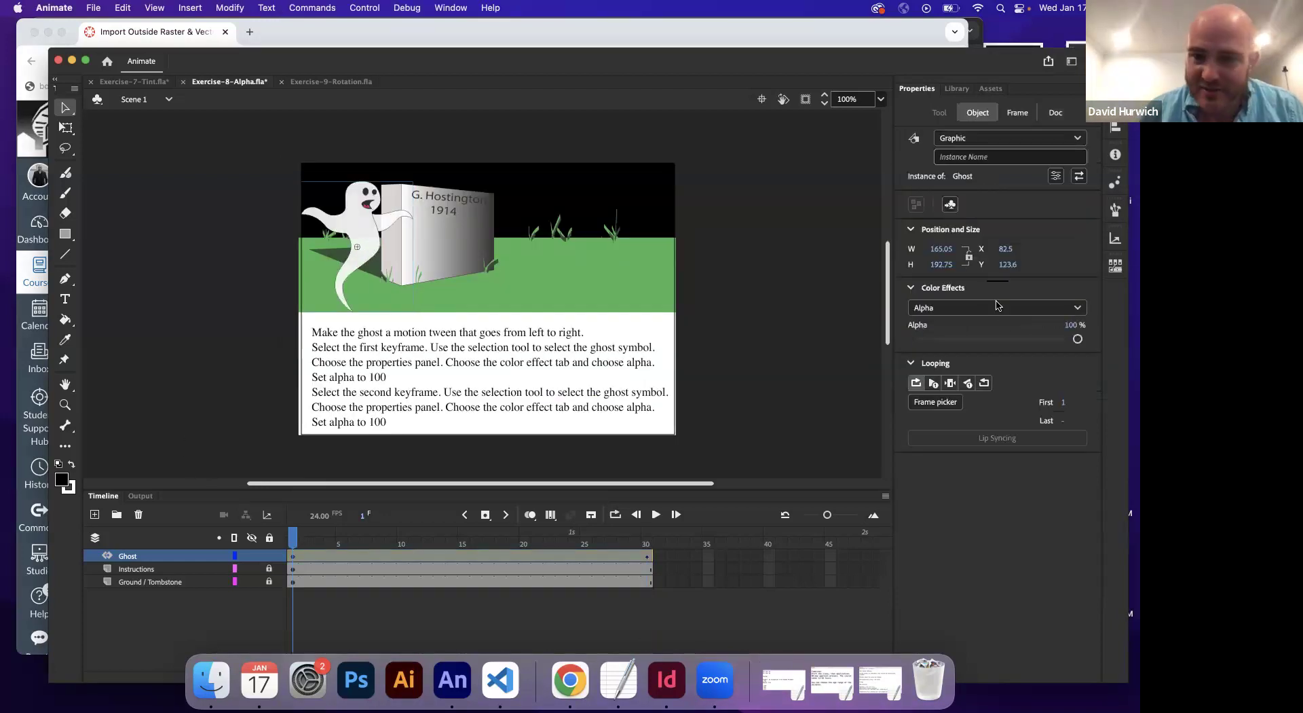
pyautogui.moveTo(1077, 339); pyautogui.dragTo(876, 337)
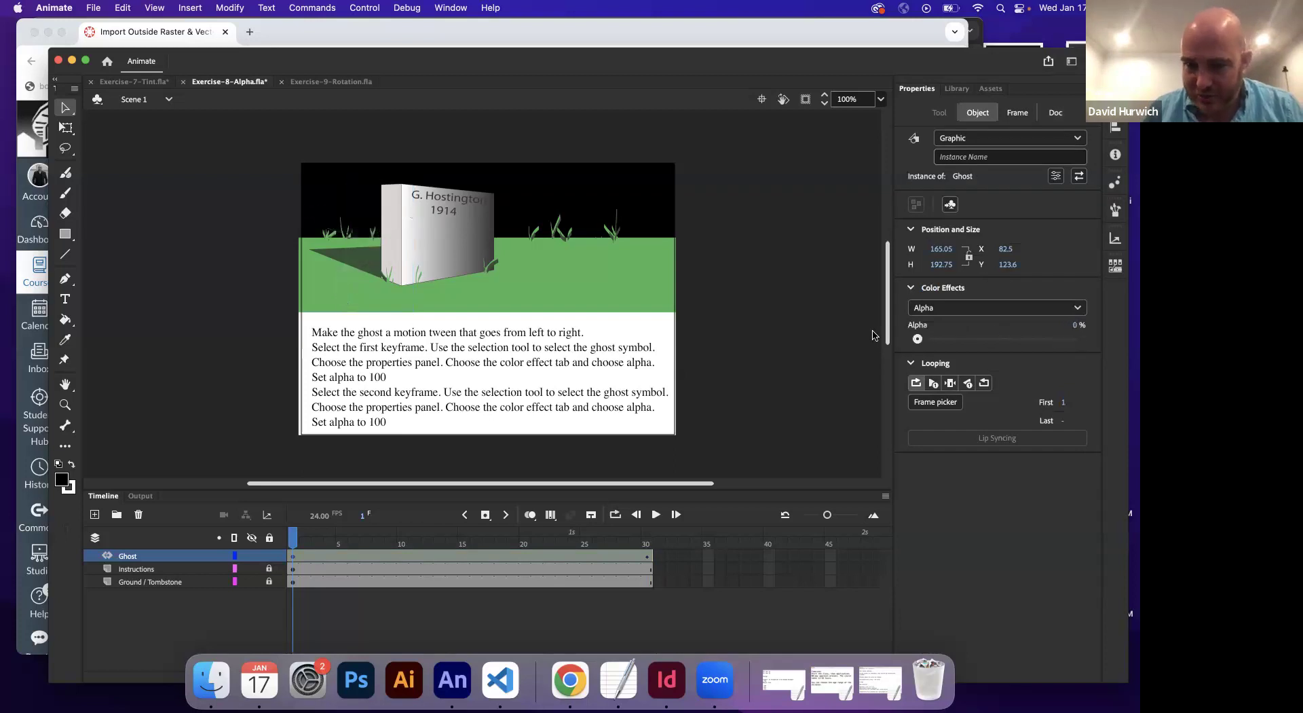
pyautogui.click(647, 555)
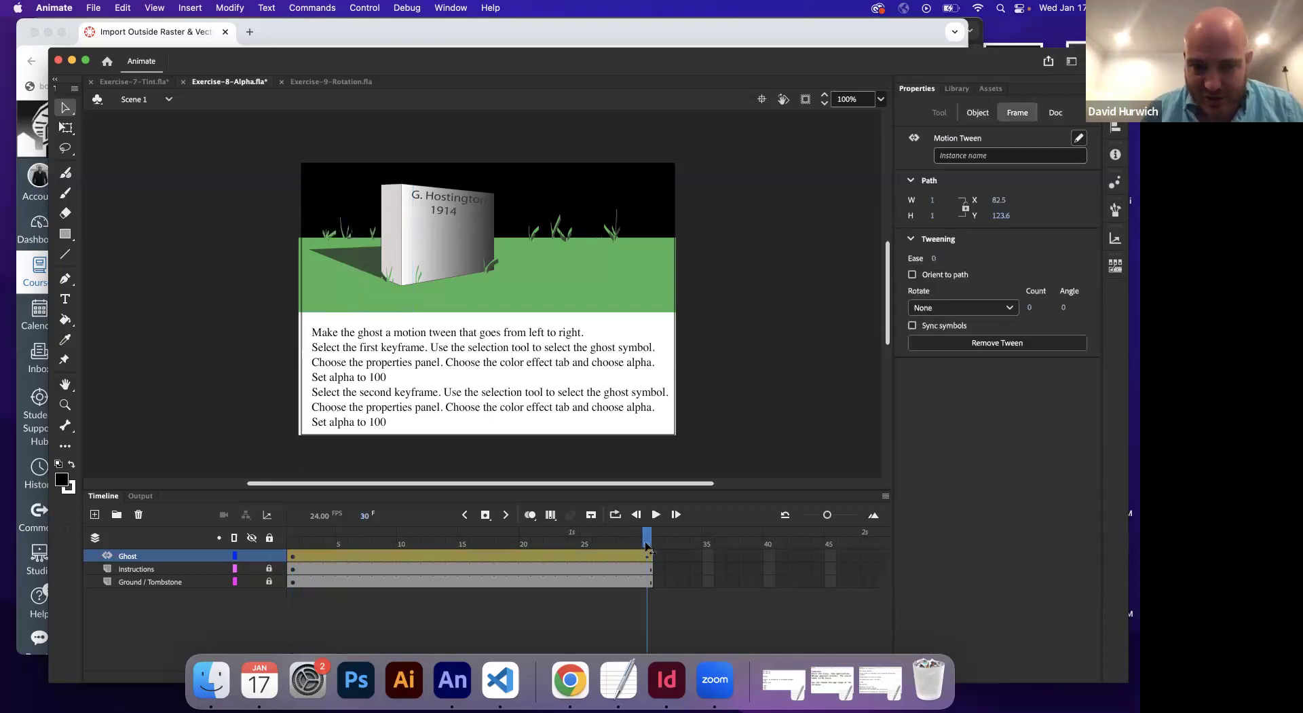
pyautogui.click(341, 252)
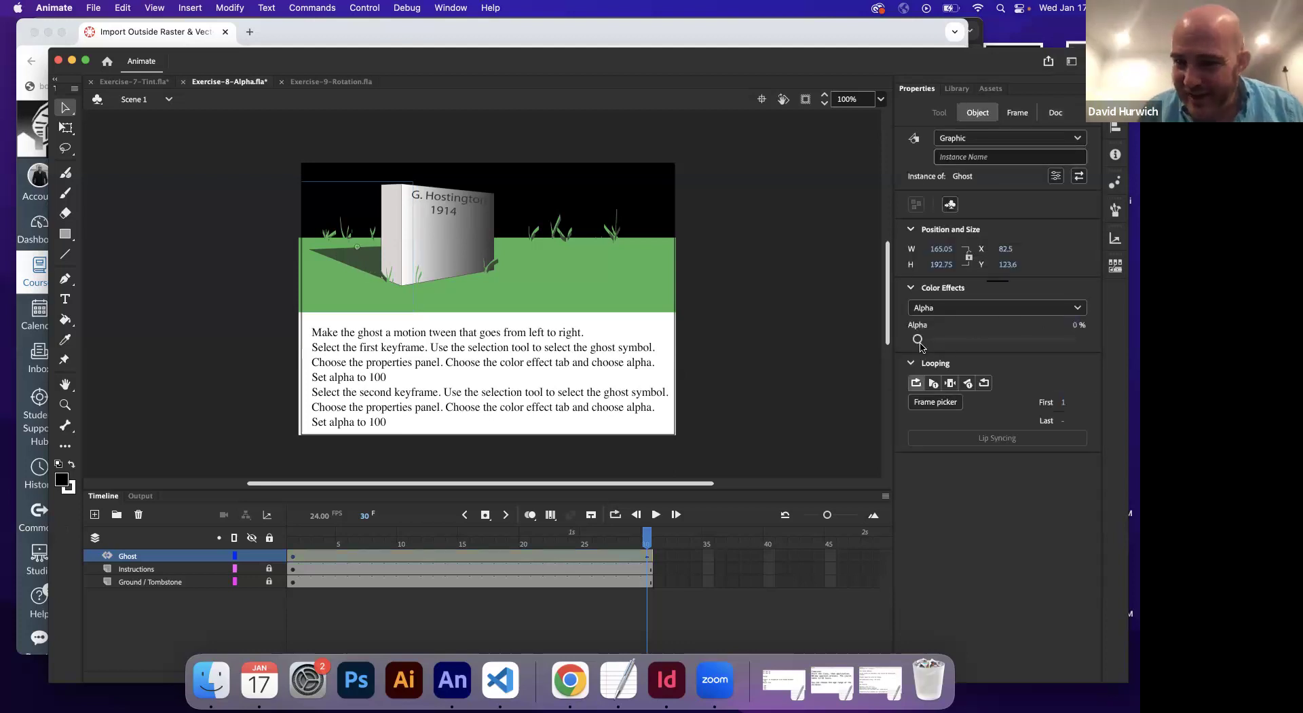
pyautogui.moveTo(975, 343); pyautogui.dragTo(1082, 340)
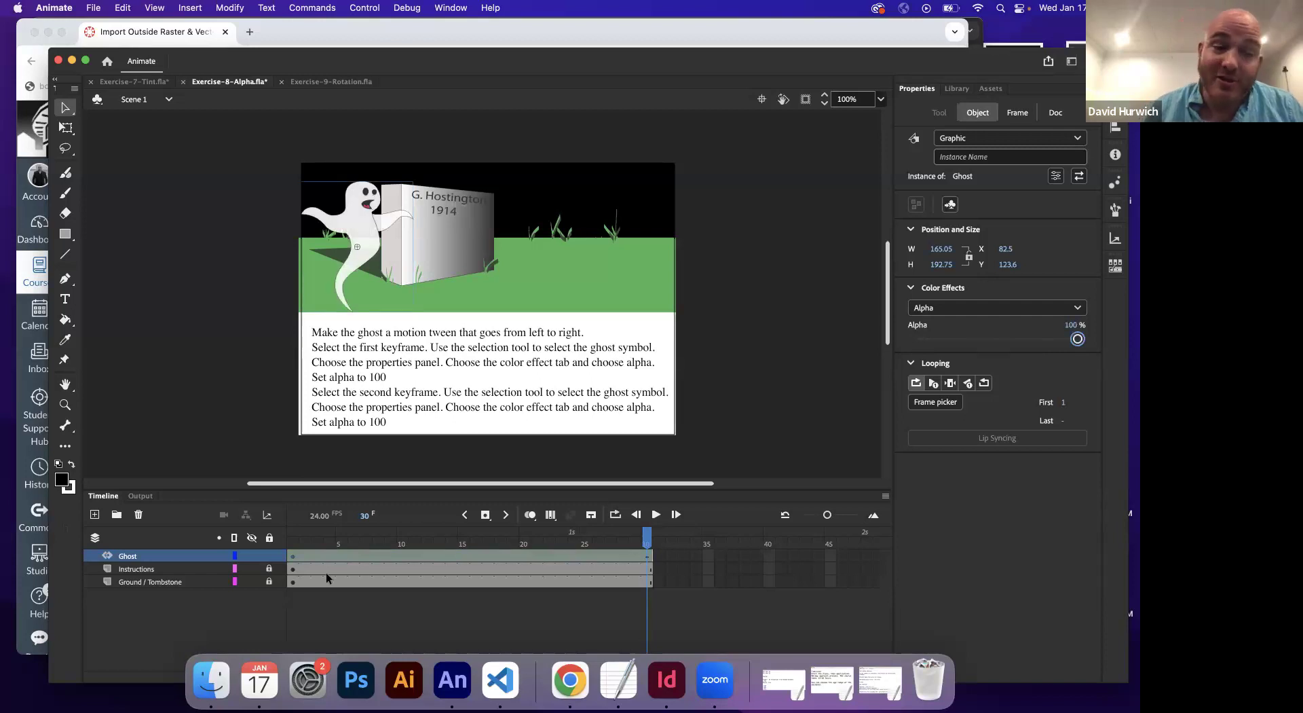
# Play the fade-in and check the ghost at frames 1 and 30
pyautogui.click(293, 546)
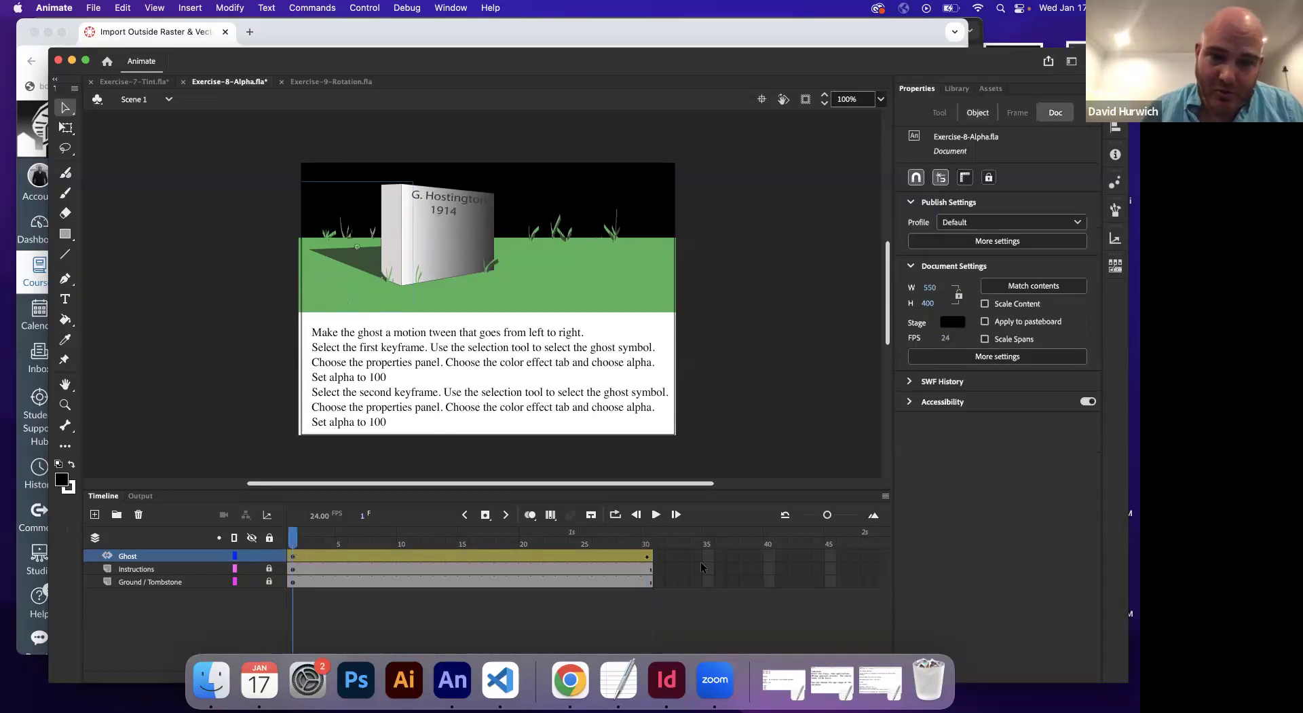
pyautogui.click(647, 545)
pyautogui.press('Return')
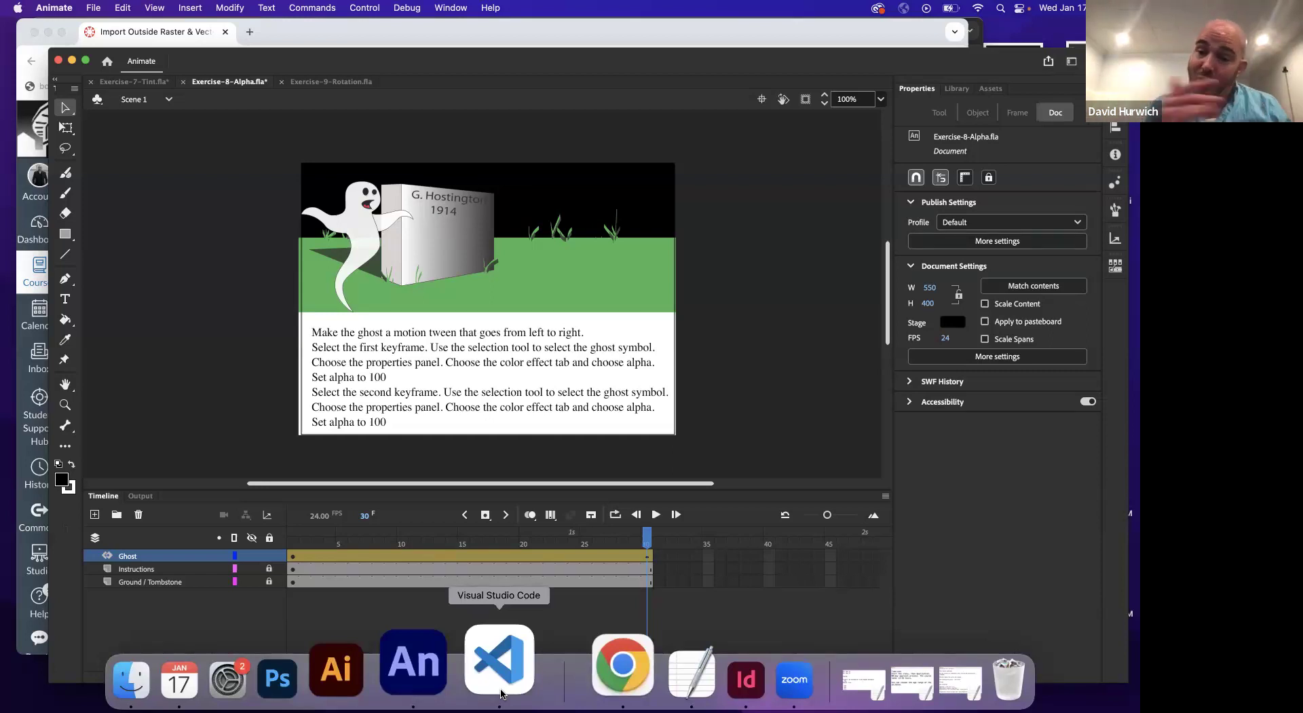
pyautogui.click(294, 550)
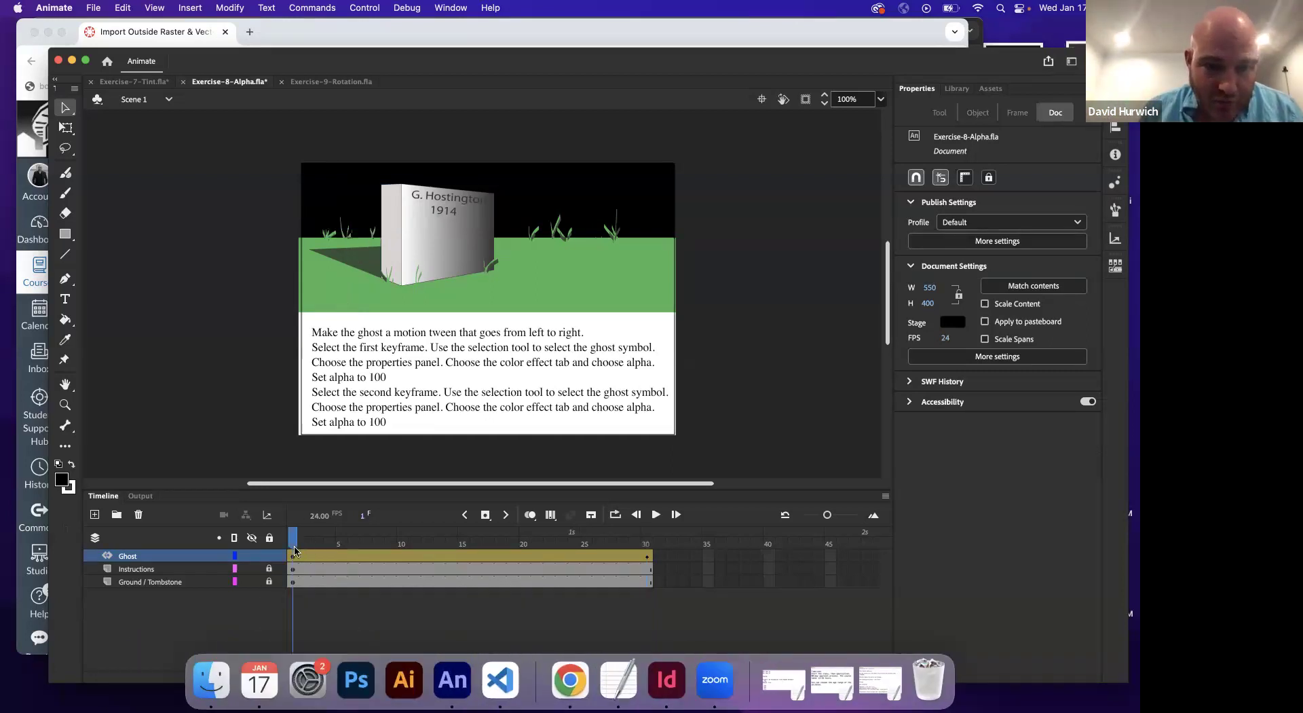
pyautogui.click(346, 266)
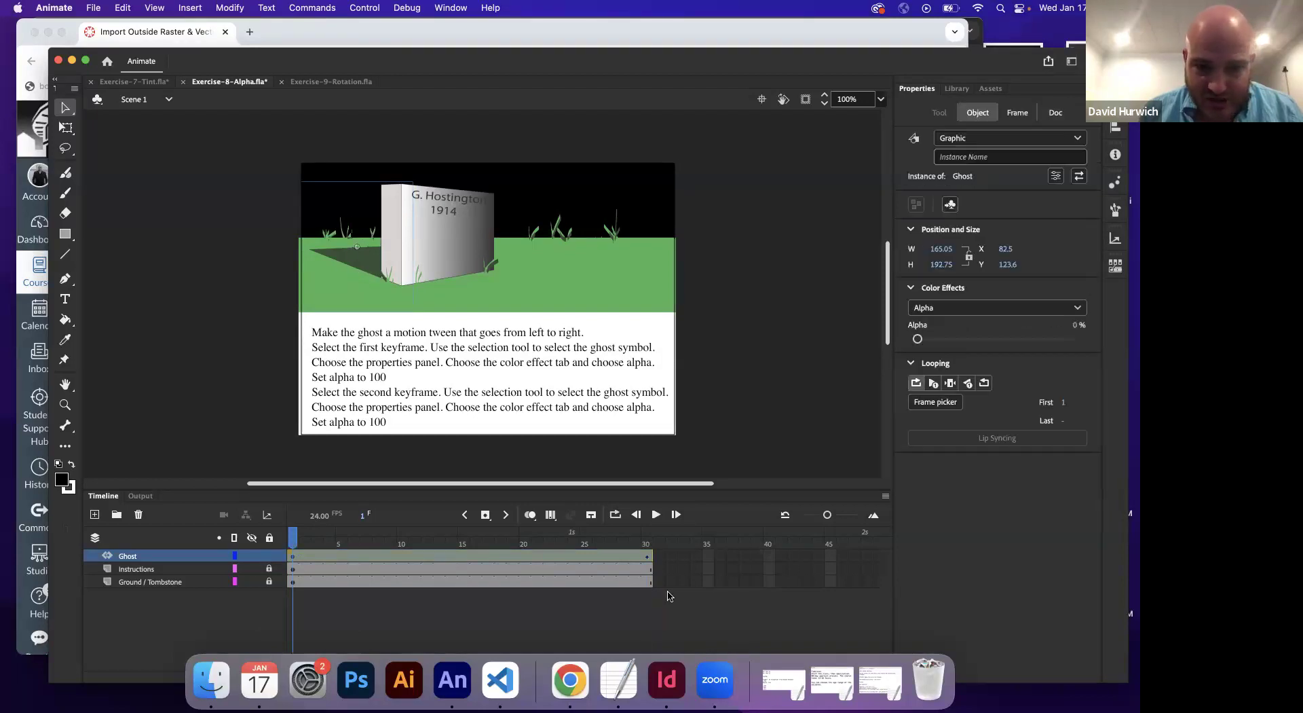
pyautogui.click(642, 547)
pyautogui.click(376, 252)
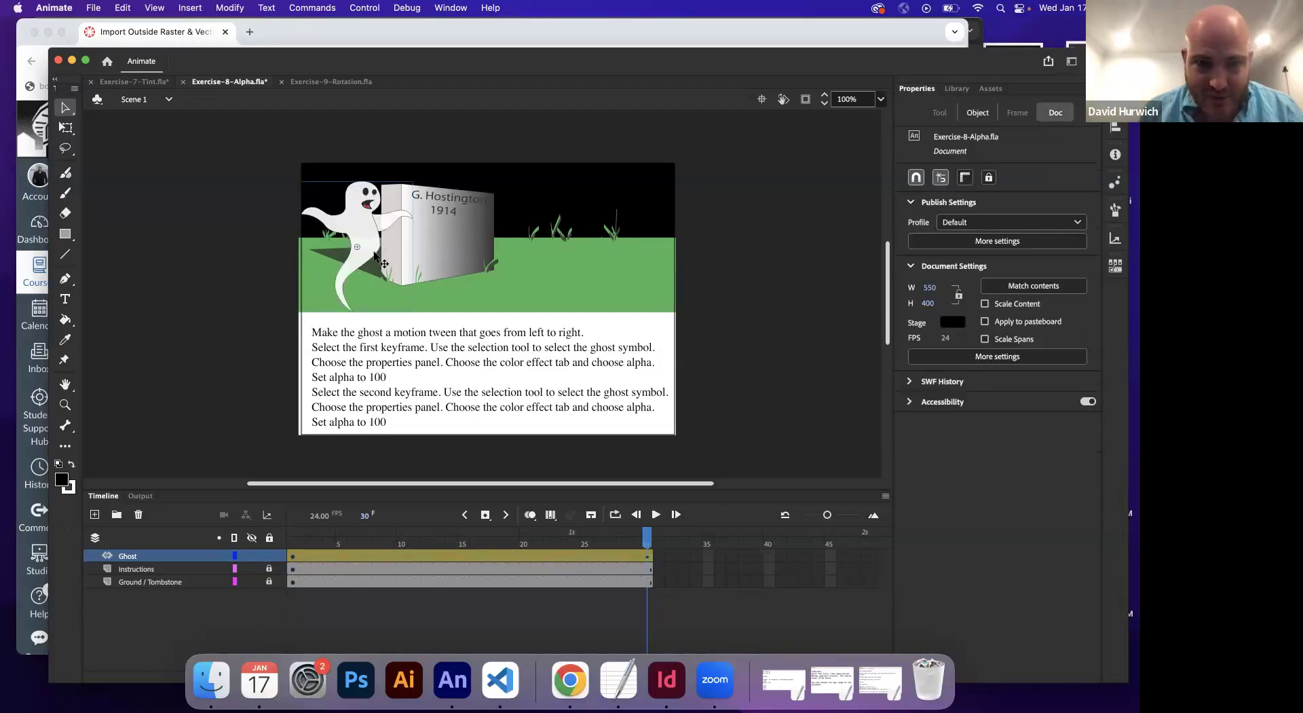
# Drag the ghost to the stage's right side at frame 30 and replay the drifting fade-in
pyautogui.moveTo(378, 255); pyautogui.dragTo(624, 258)
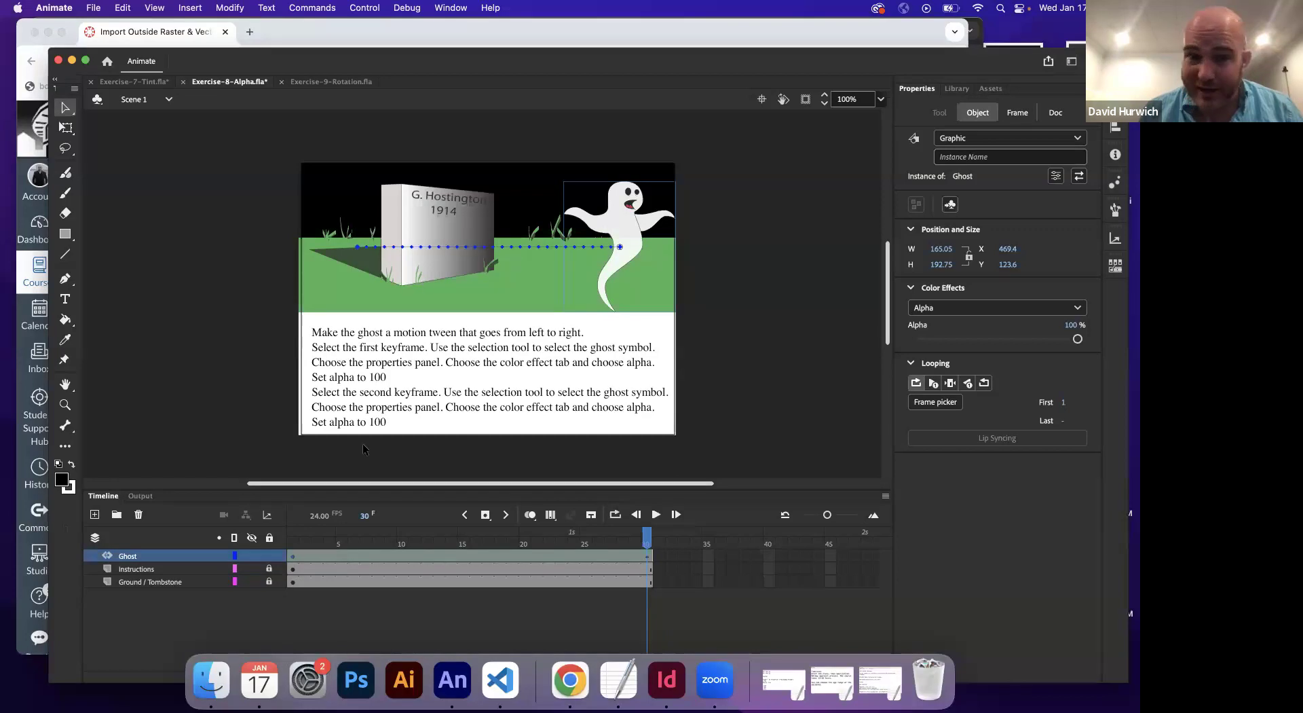
pyautogui.moveTo(293, 542); pyautogui.dragTo(553, 562)
pyautogui.press('Return')
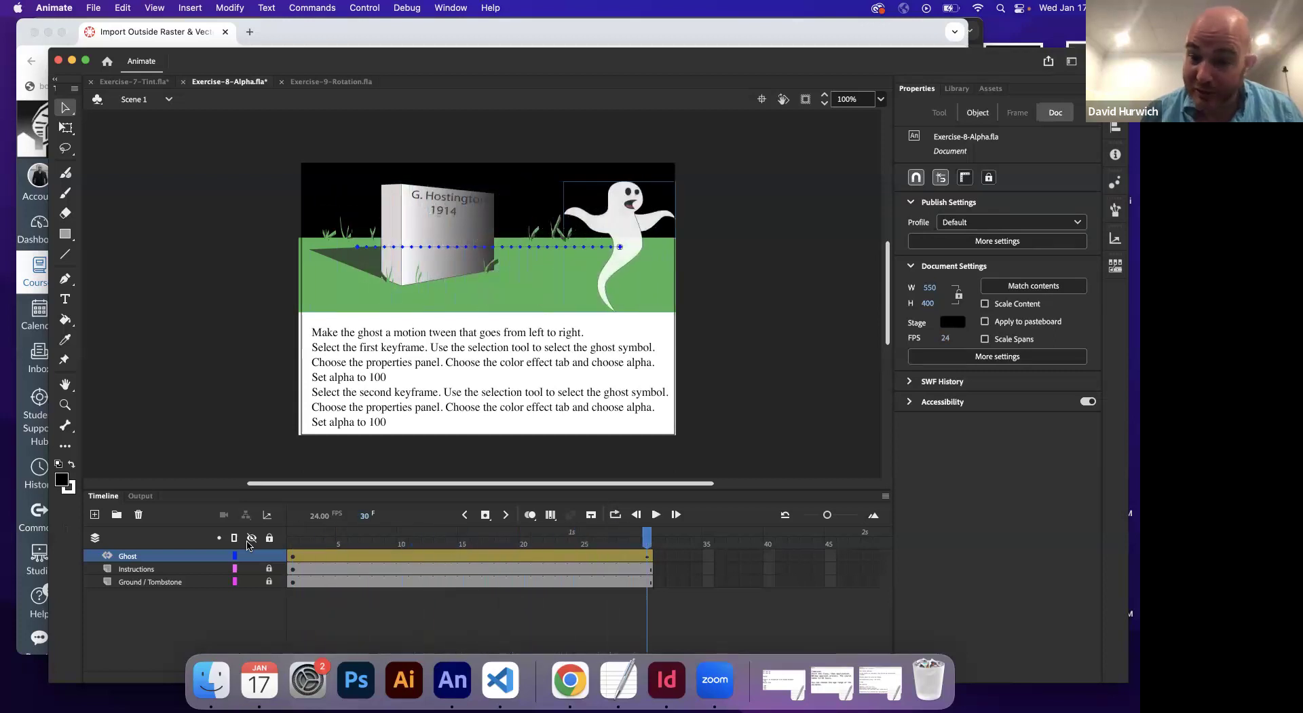
pyautogui.press('Return')
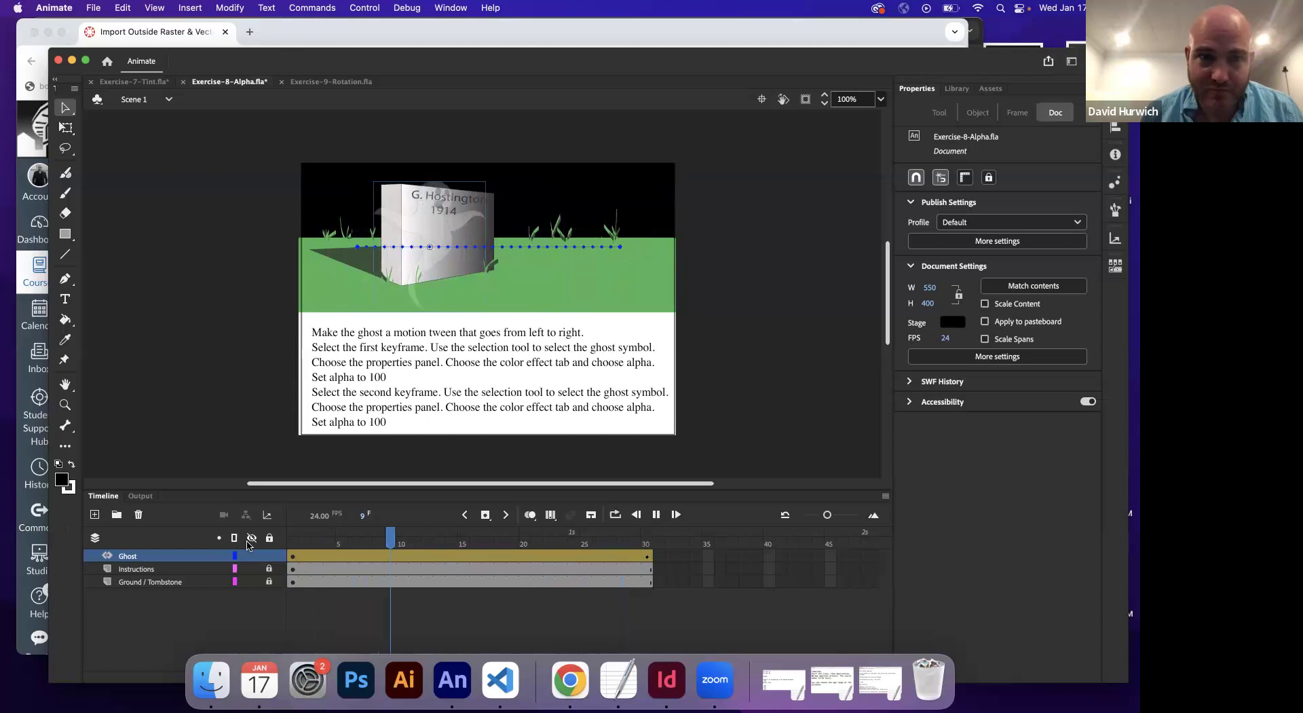
pyautogui.press('Return')
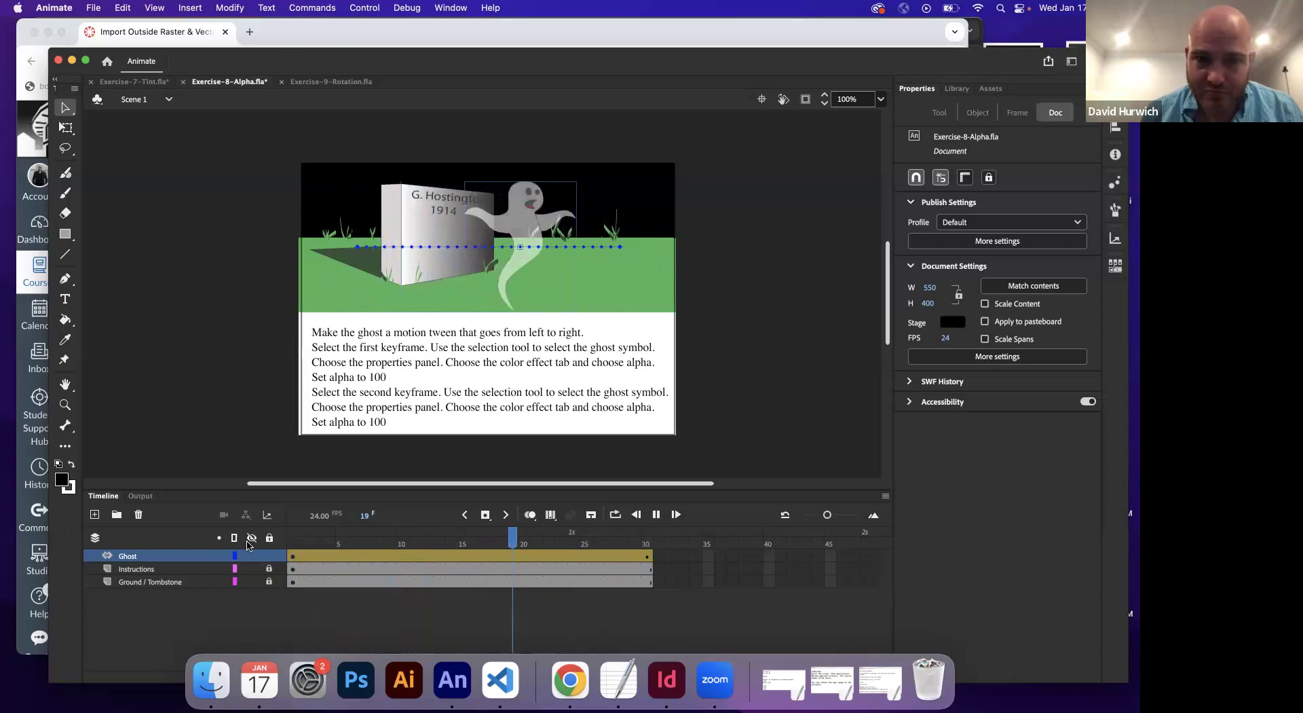
# Open Exercise-9-Rotation.fla and scrub the airplane's flight along its path
pyautogui.click(332, 82)
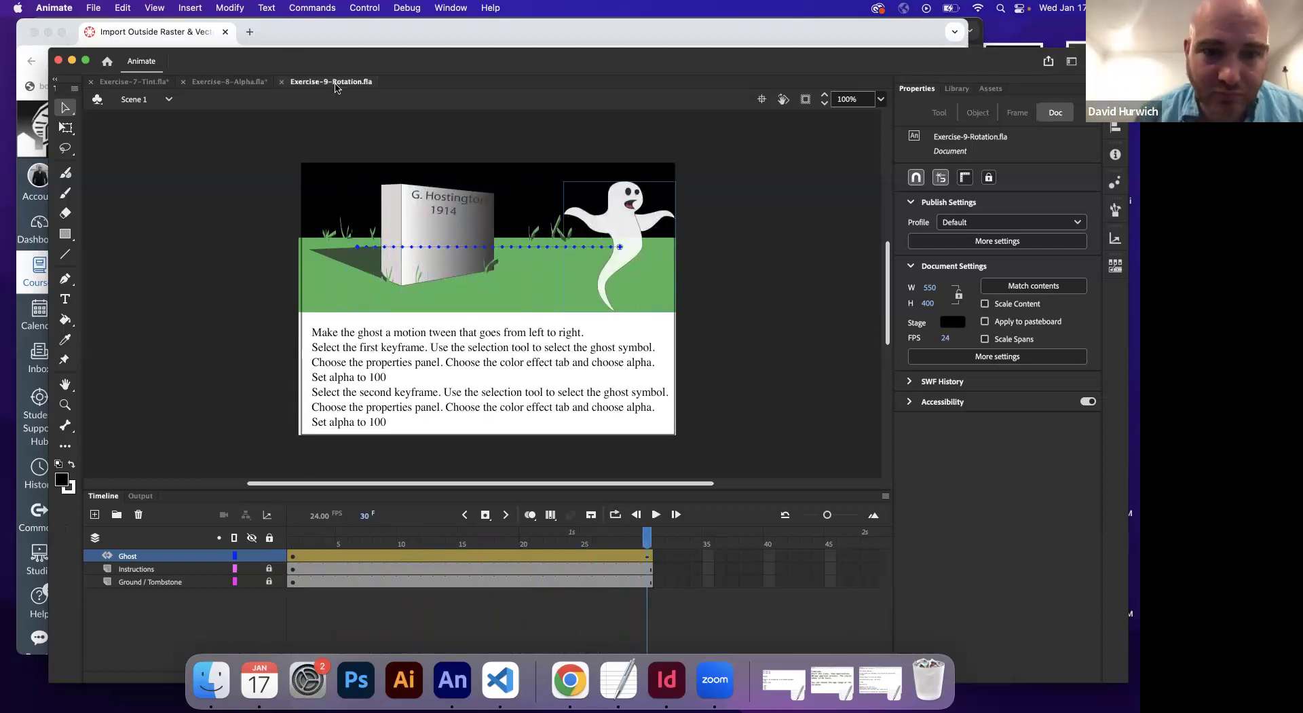
pyautogui.click(295, 557)
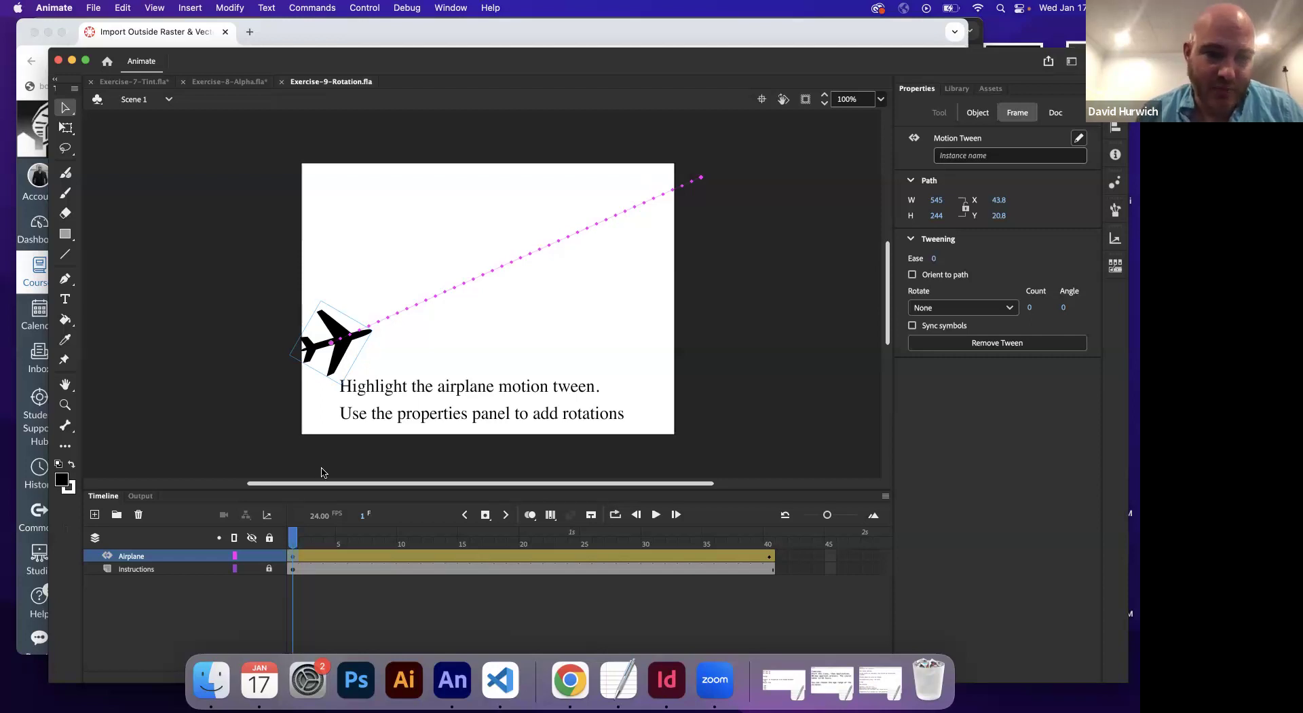
pyautogui.click(293, 537)
pyautogui.moveTo(294, 540); pyautogui.dragTo(281, 563)
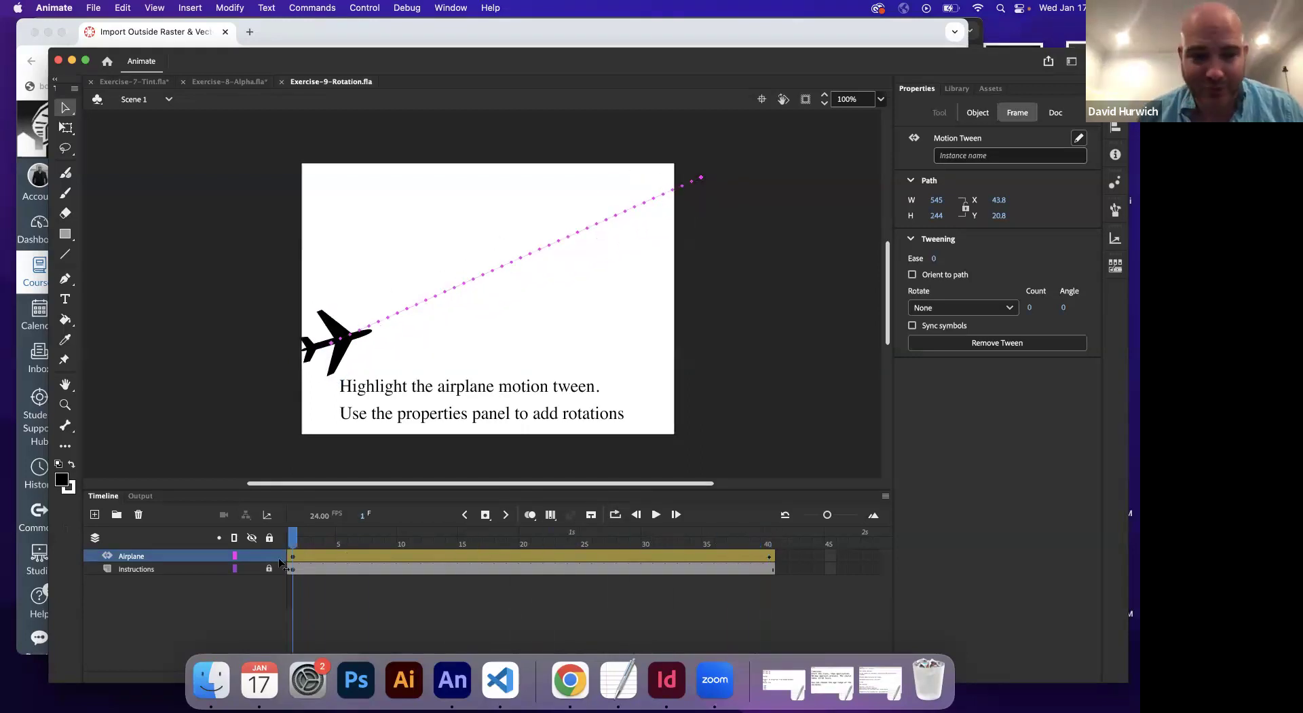
# Rotate the airplane slightly clockwise at frame 1 with Free Transform
pyautogui.click(357, 342)
pyautogui.click(66, 128)
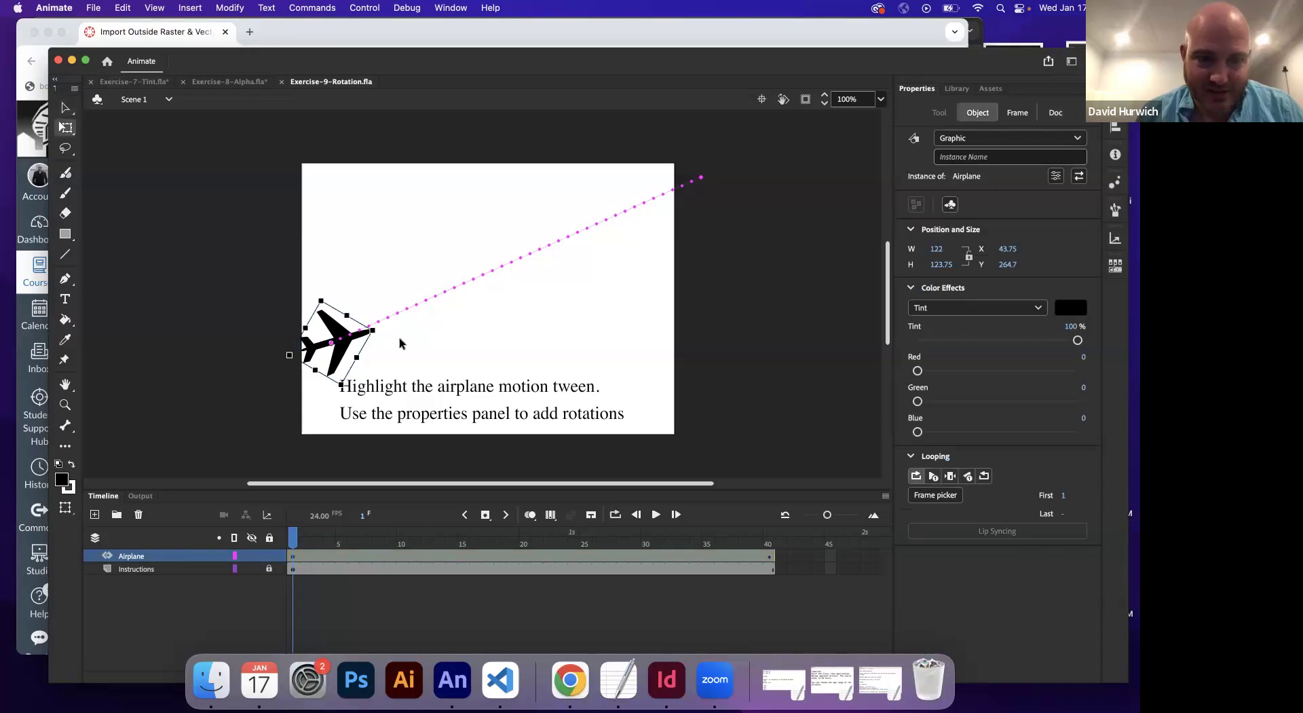
pyautogui.moveTo(381, 337); pyautogui.dragTo(385, 366)
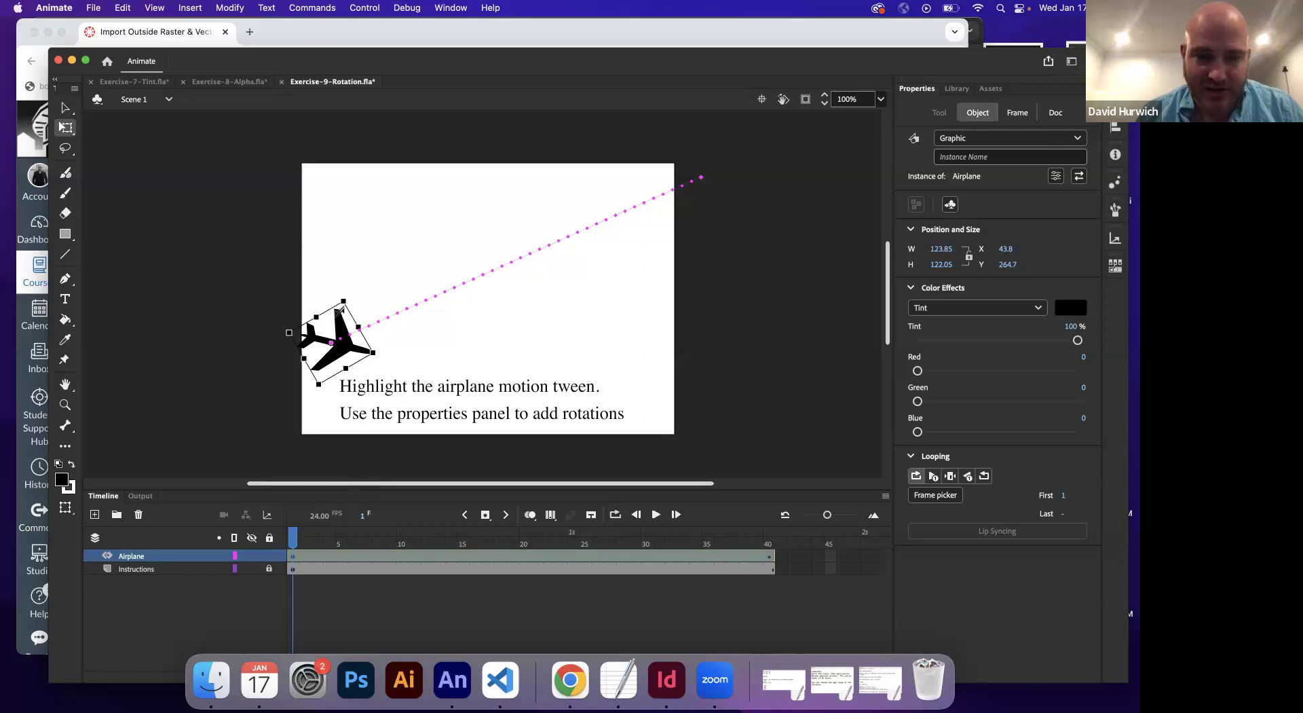
pyautogui.moveTo(293, 545); pyautogui.dragTo(769, 539)
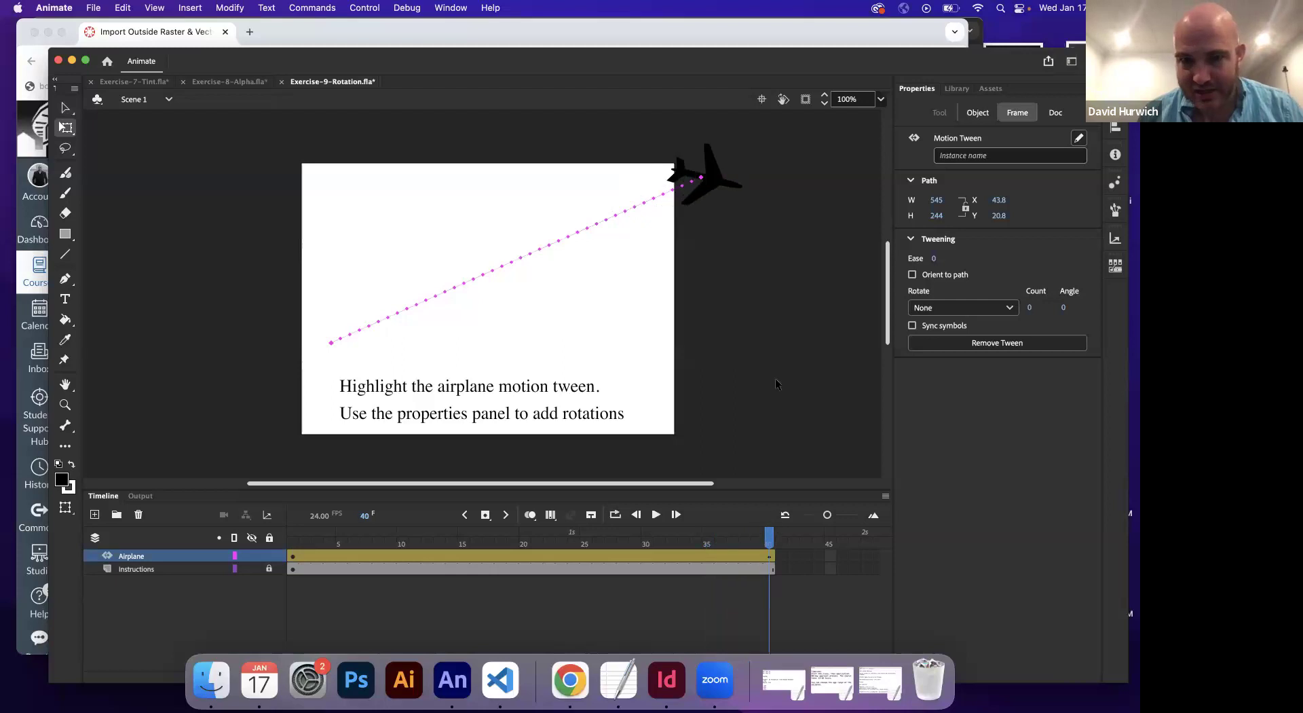
# Rotate the airplane at frame 40 and play its flight along the path
pyautogui.click(691, 139)
pyautogui.moveTo(753, 196); pyautogui.dragTo(716, 117)
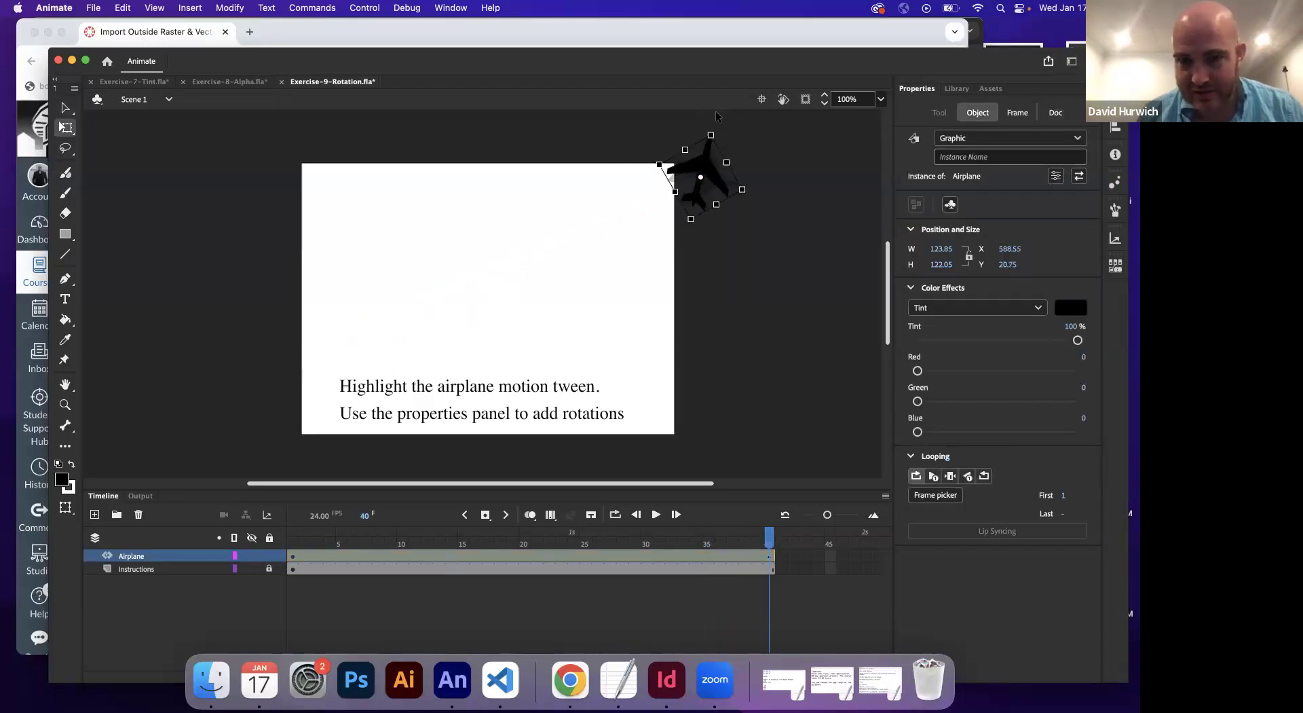
pyautogui.moveTo(291, 544)
pyautogui.mouseDown()
pyautogui.moveTo(389, 543)
pyautogui.moveTo(274, 549)
pyautogui.mouseUp()
pyautogui.press('Return')
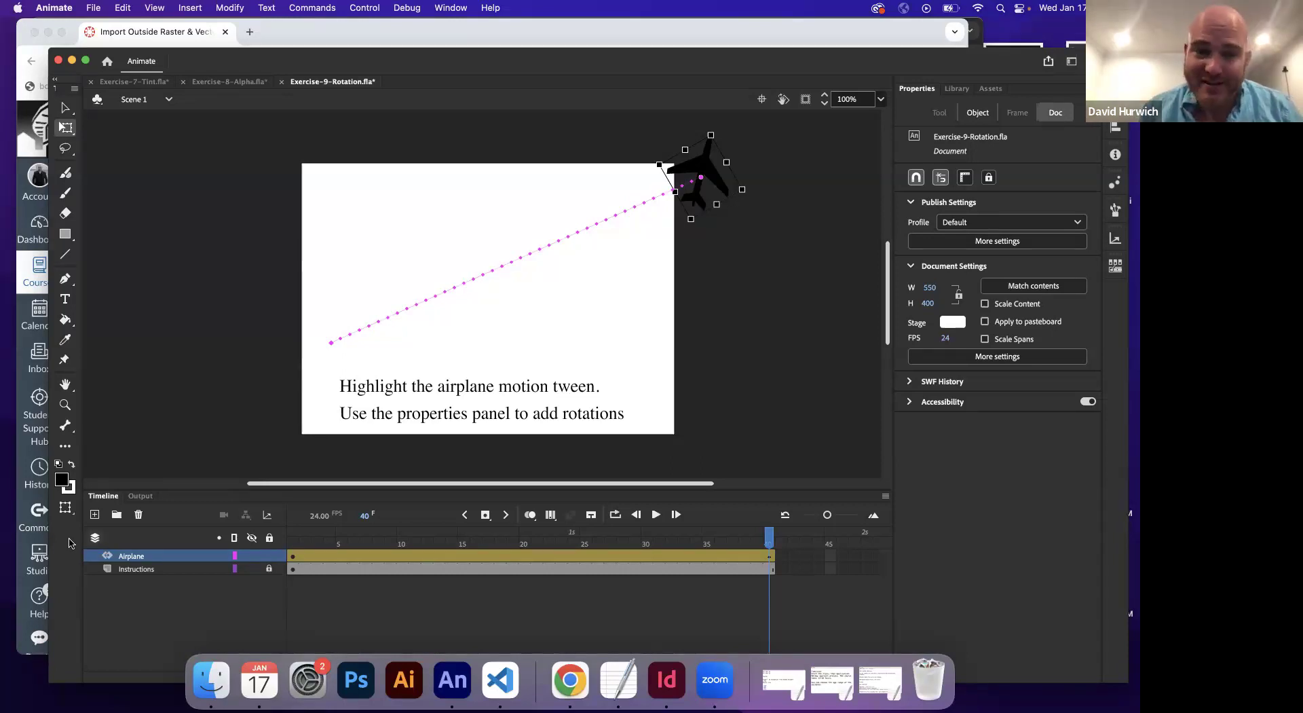
pyautogui.click(295, 546)
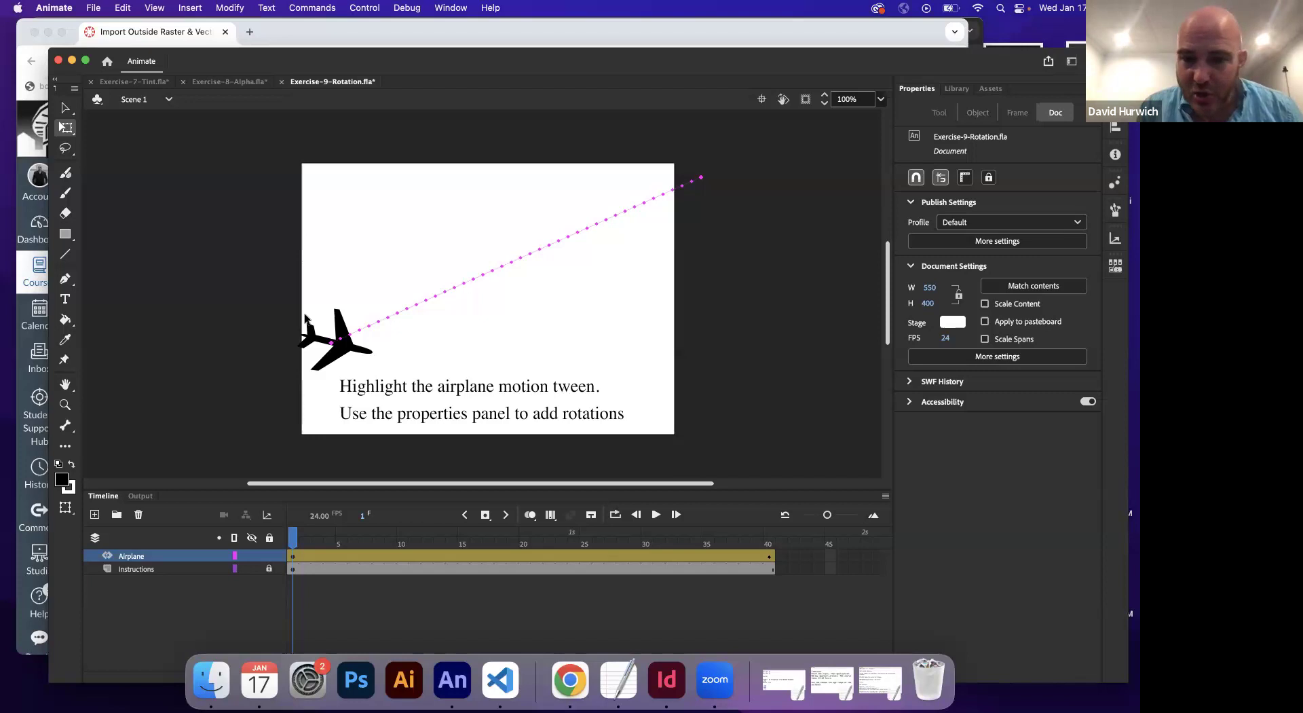
# Undo the rotation edits and open the tween's property graph at frame 40
pyautogui.click(304, 318)
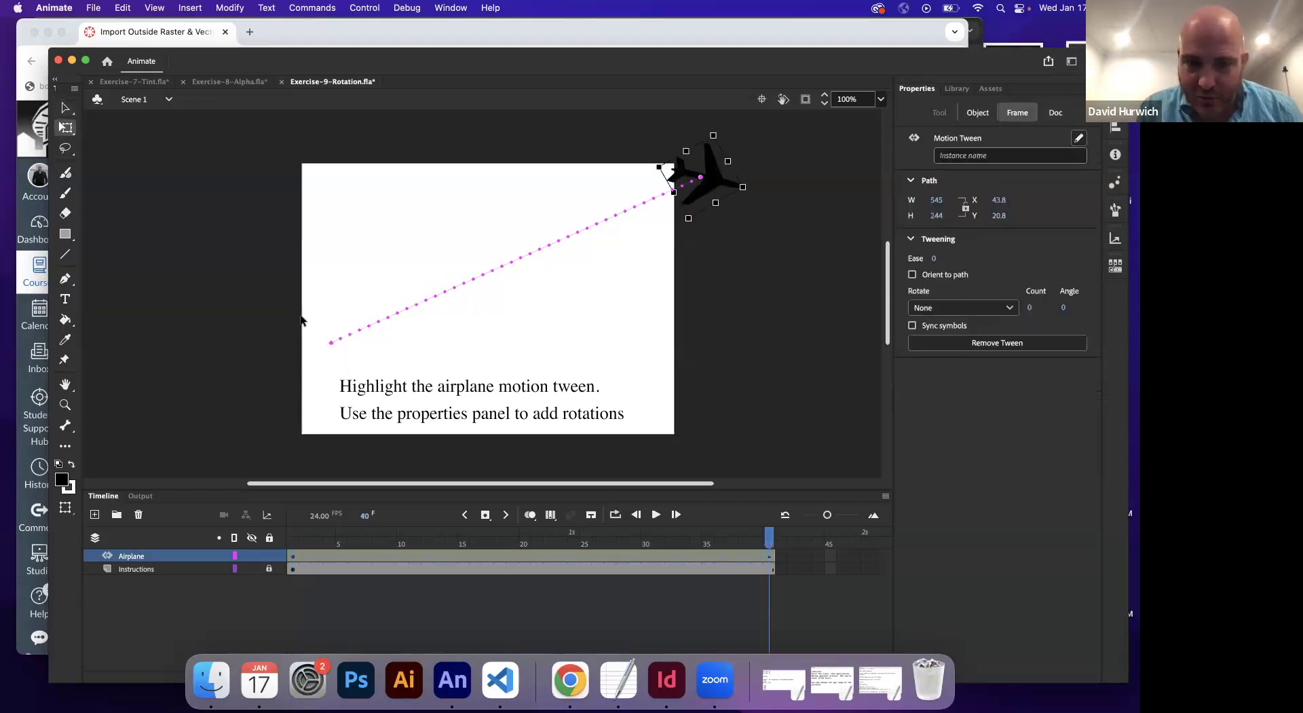
pyautogui.press('super+z')
pyautogui.press('super+z')
pyautogui.press('super+z')
pyautogui.press('super+z')
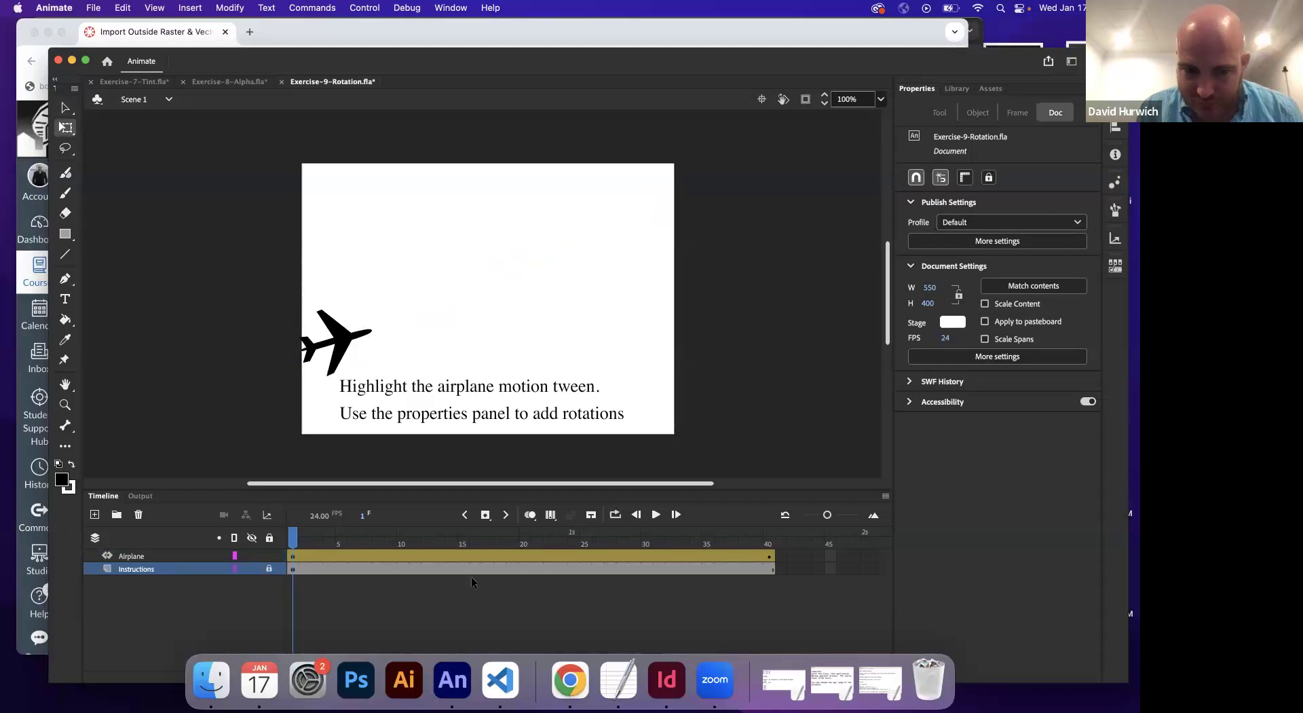
pyautogui.click(491, 547)
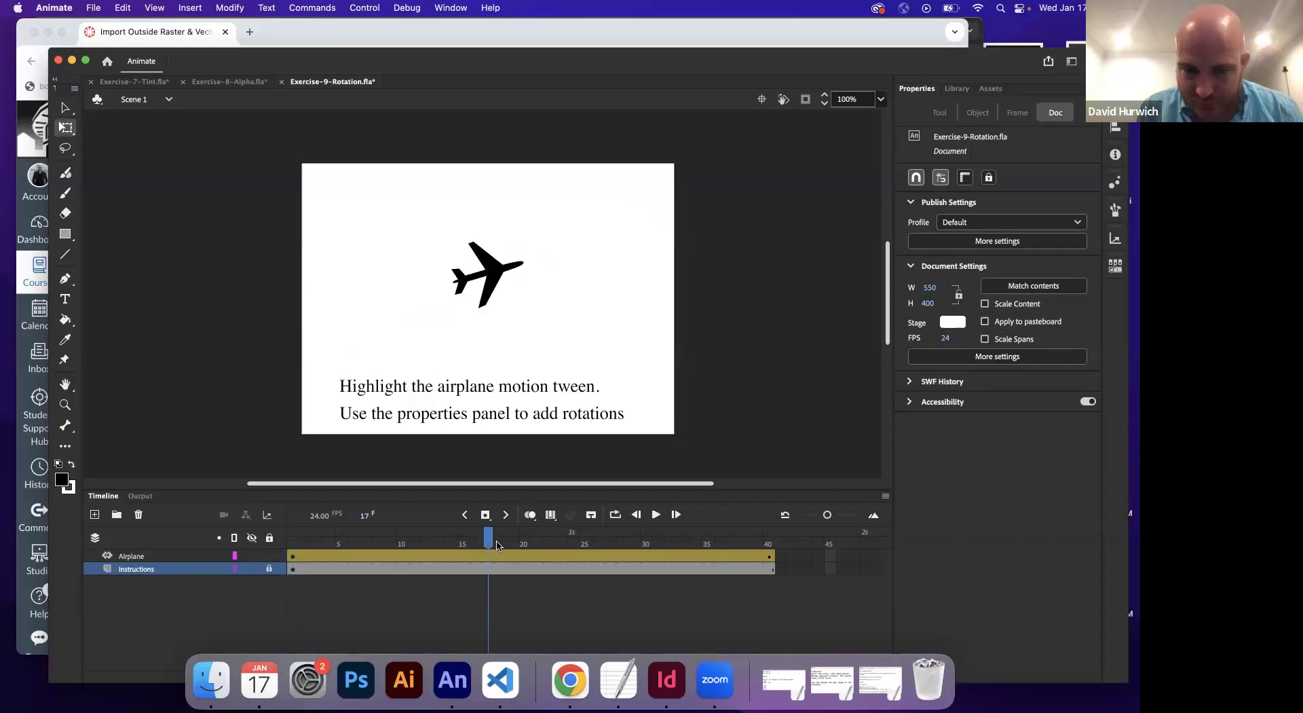
pyautogui.click(769, 557)
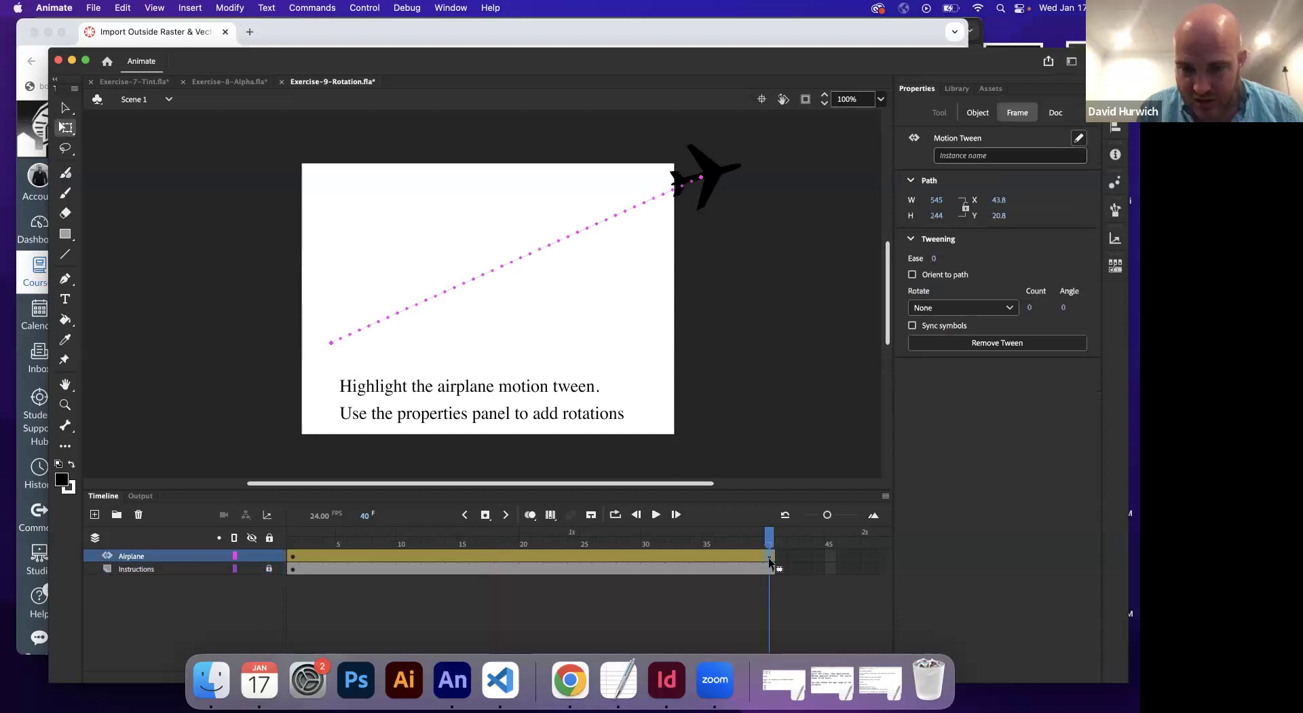
pyautogui.doubleClick(769, 557)
pyautogui.doubleClick(760, 556)
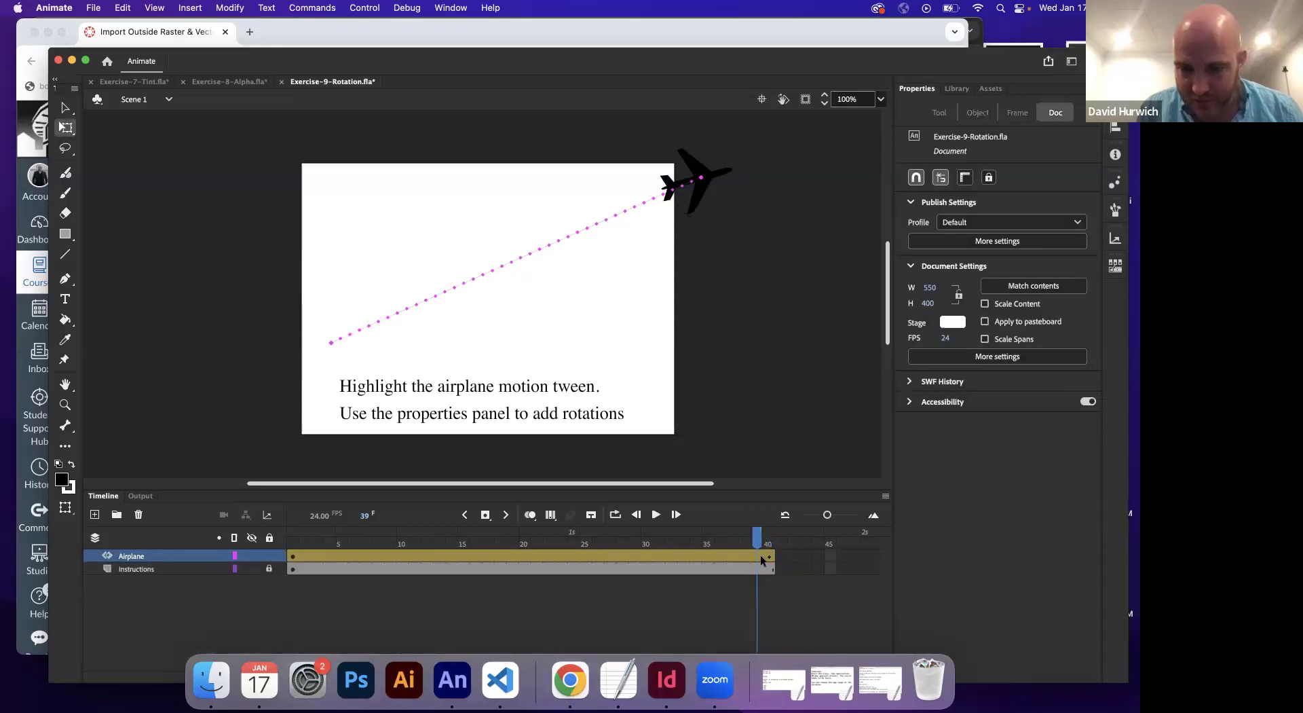
pyautogui.doubleClick(768, 556)
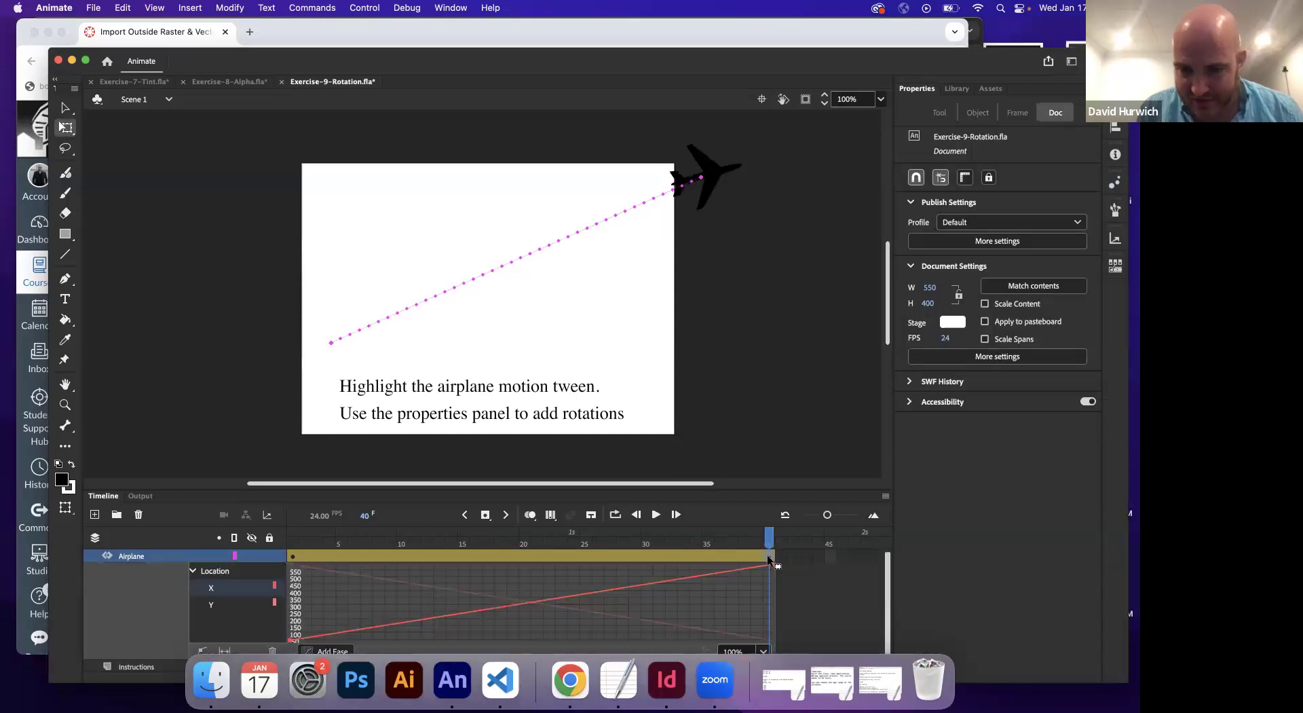
pyautogui.doubleClick(769, 556)
pyautogui.rightClick(769, 556)
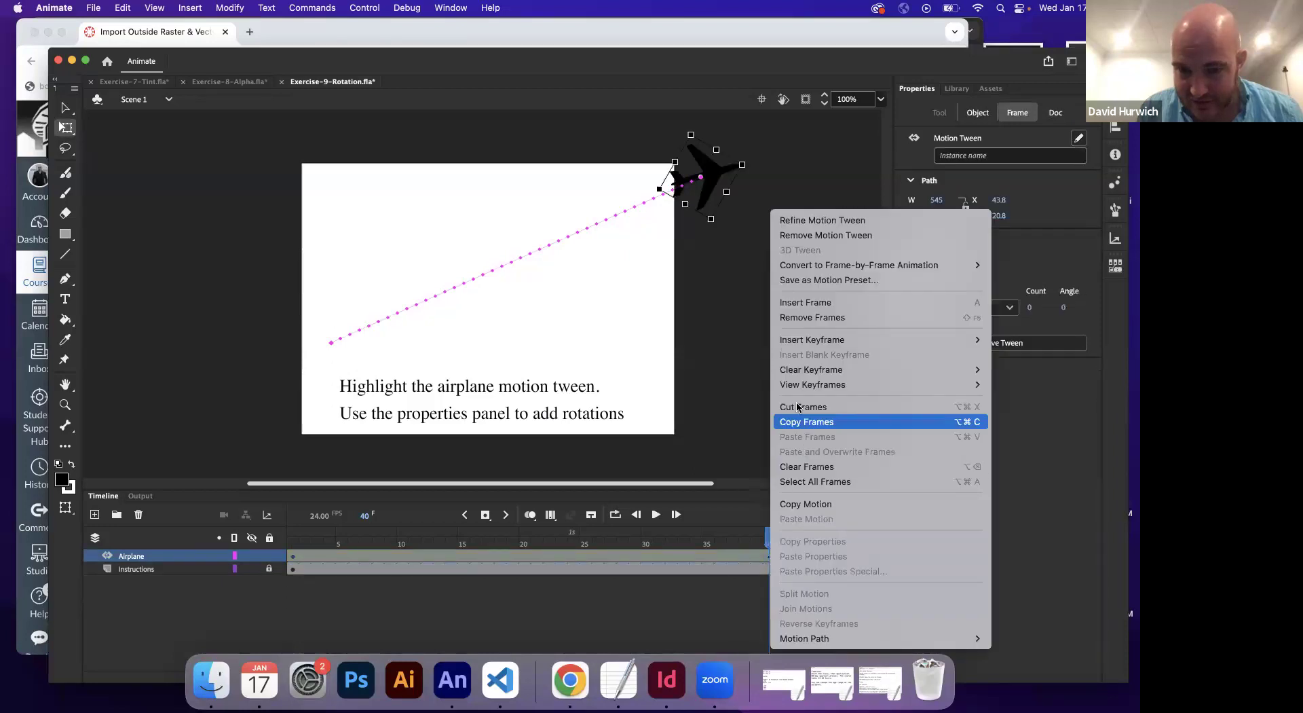
pyautogui.moveTo(814, 373)
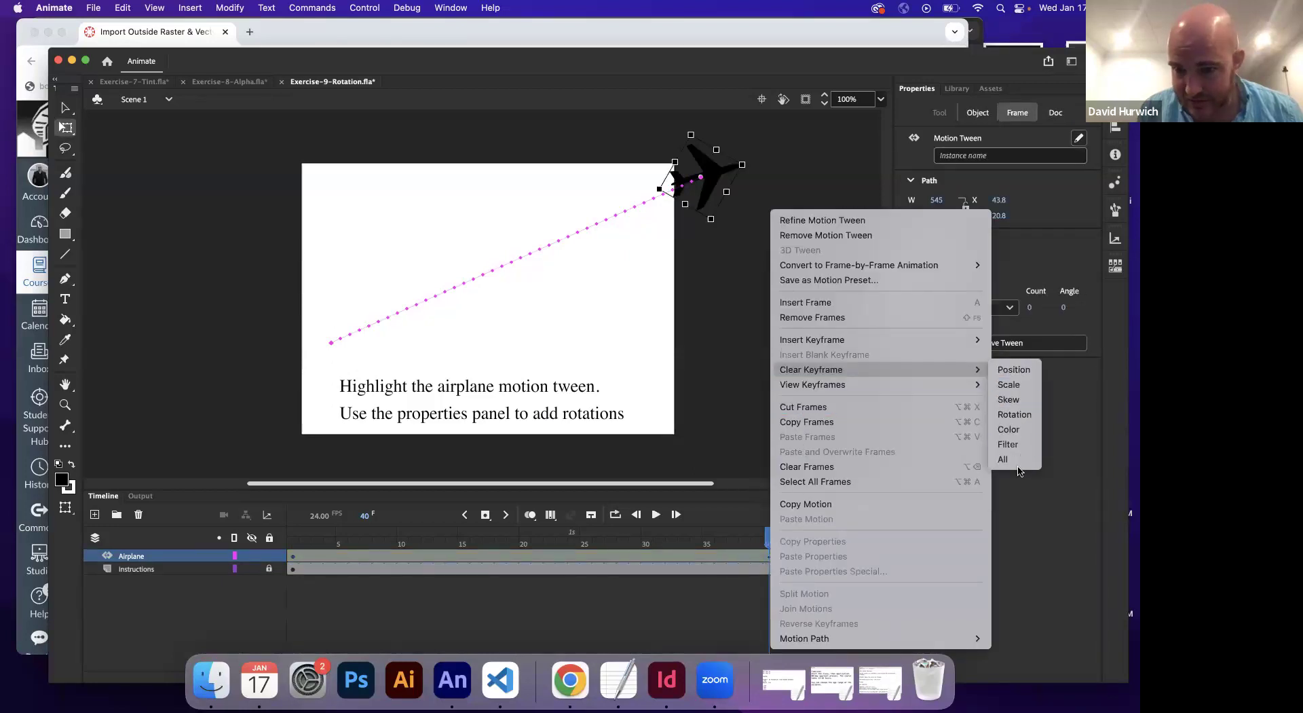
pyautogui.click(1009, 459)
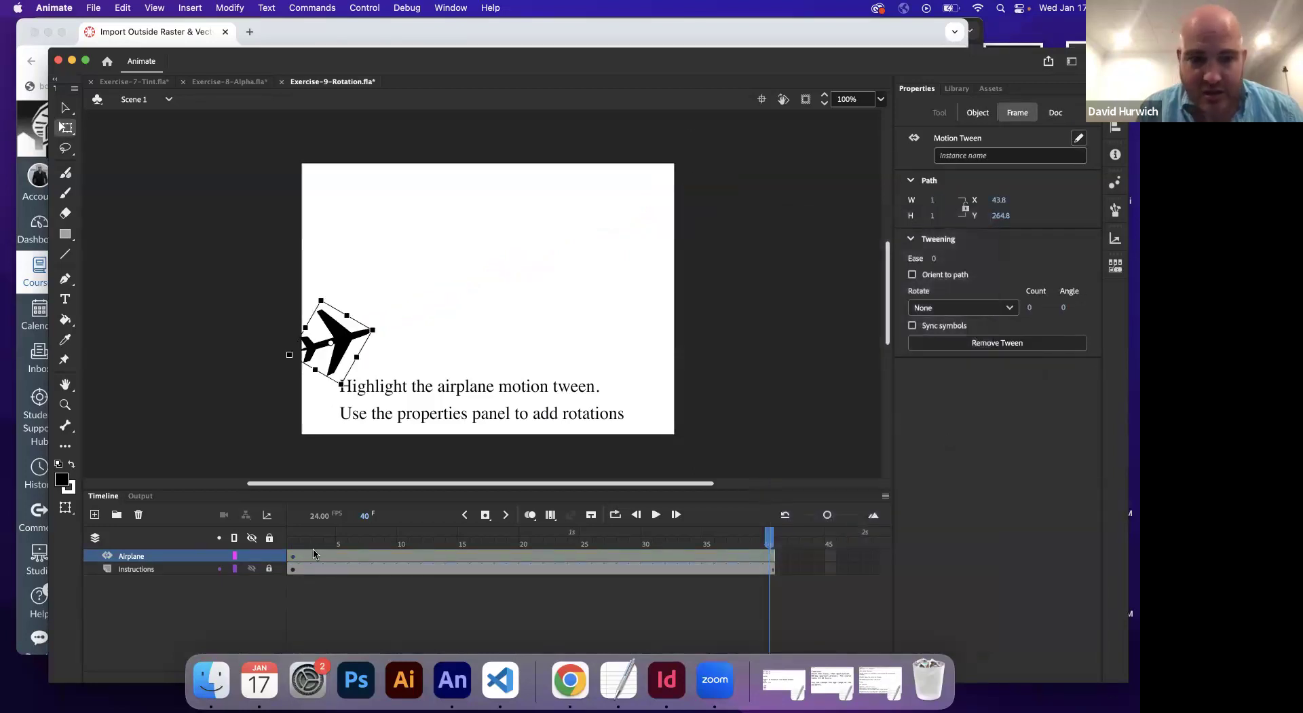
pyautogui.click(298, 589)
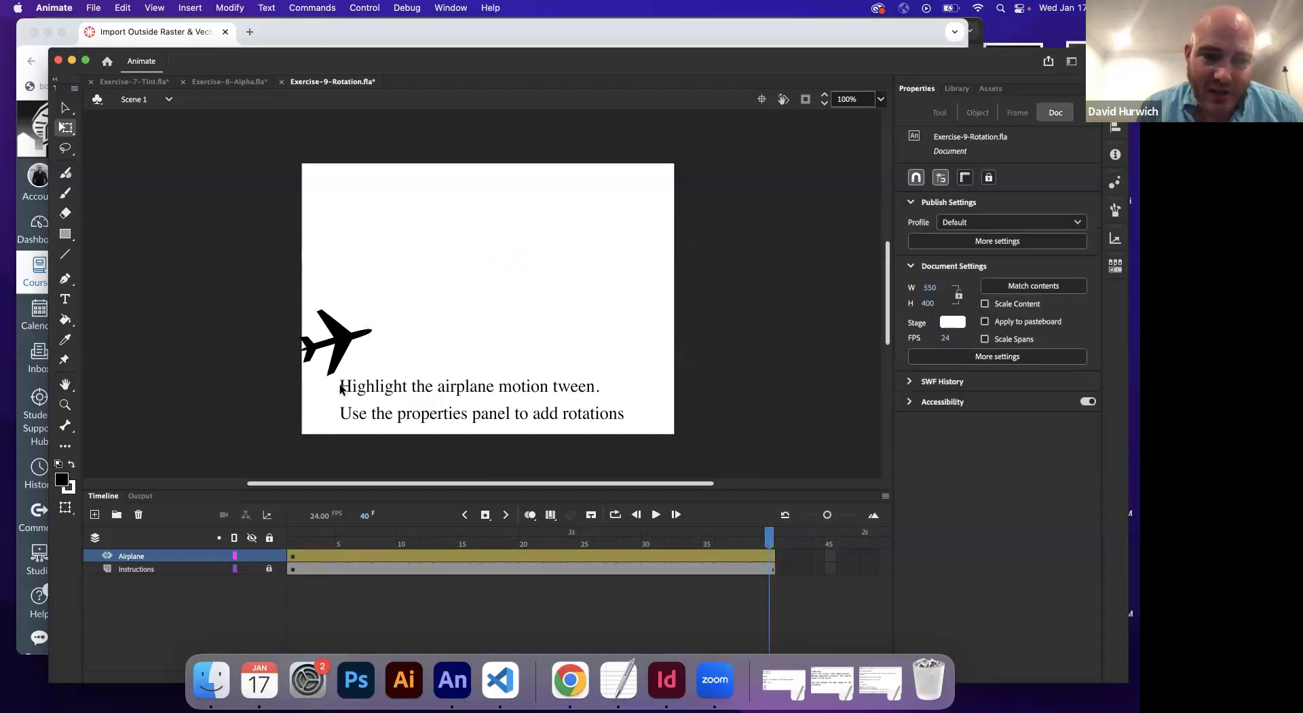
pyautogui.click(293, 555)
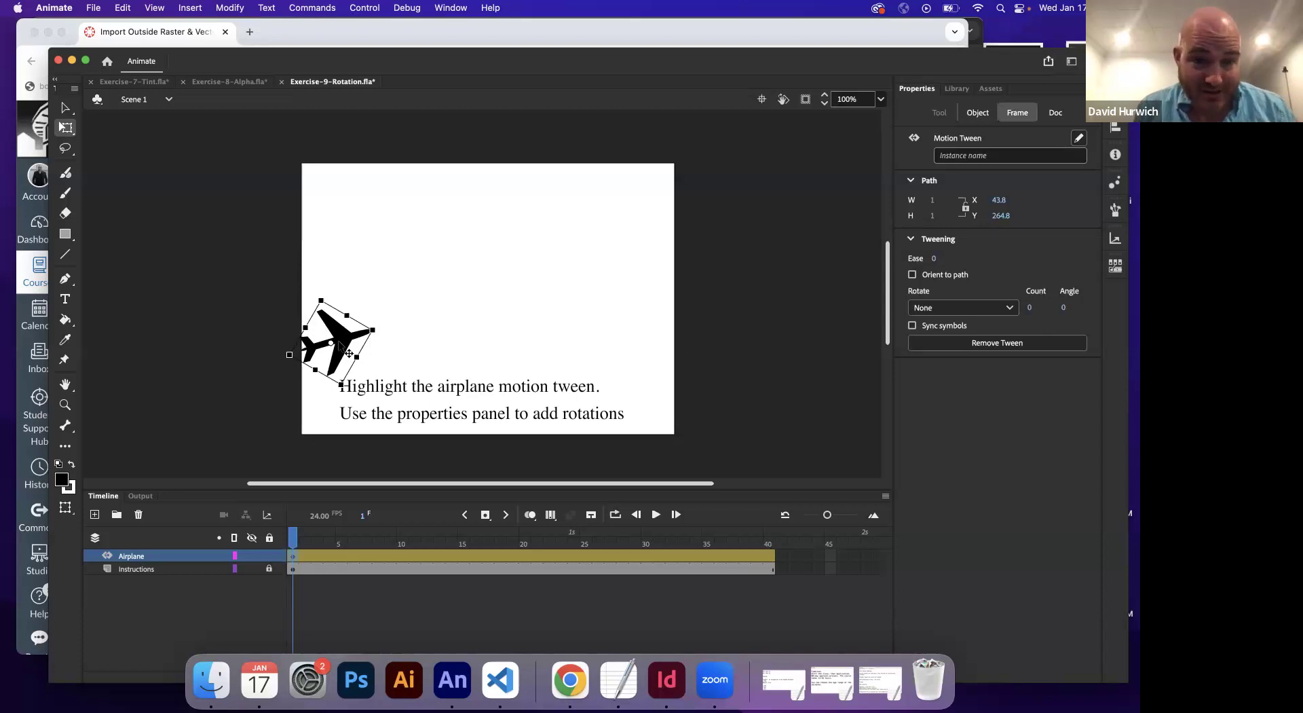
pyautogui.click(348, 353)
pyautogui.click(309, 558)
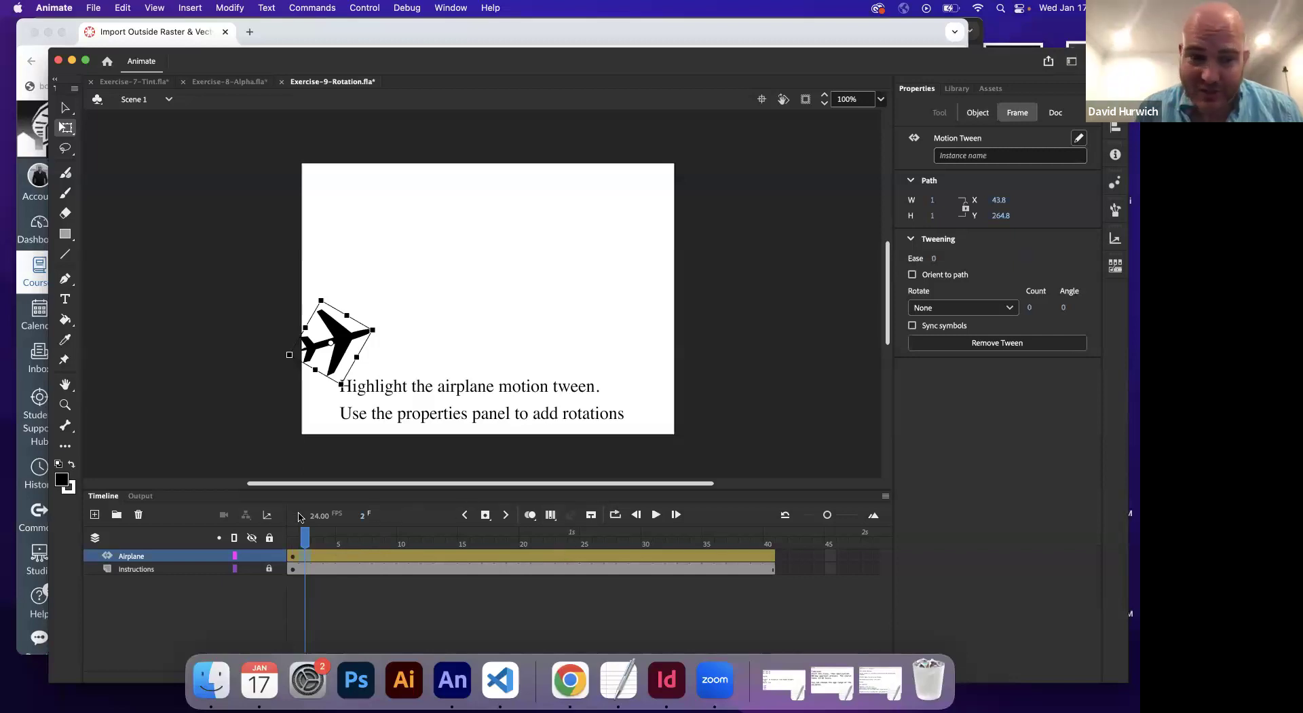
pyautogui.moveTo(305, 546); pyautogui.dragTo(768, 510)
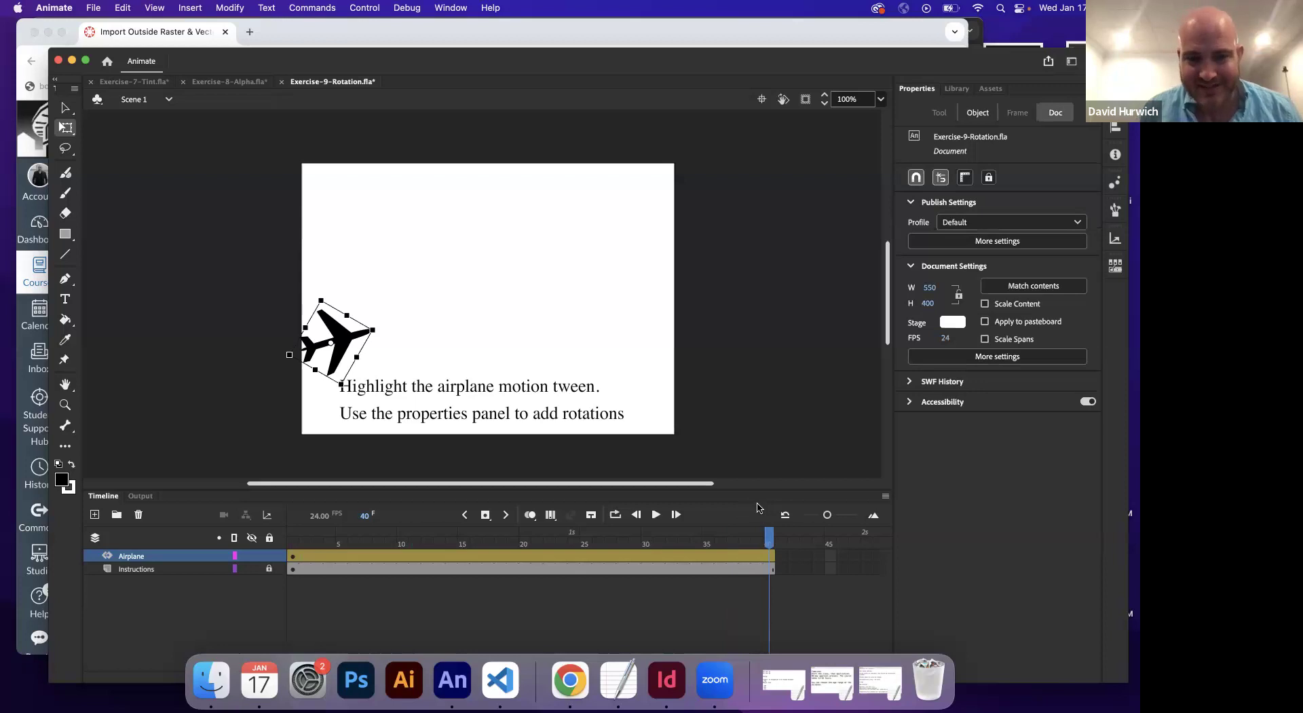
pyautogui.press('super+z')
pyautogui.press('super+z')
pyautogui.press('super+z')
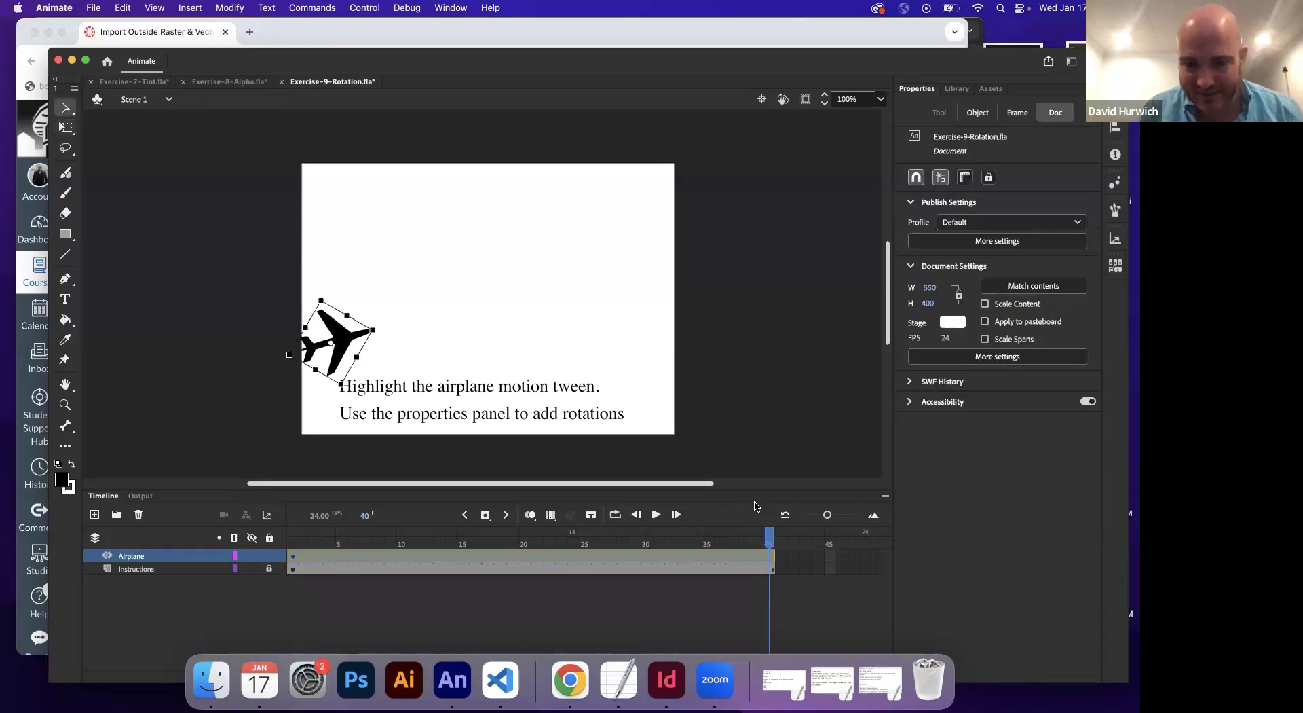
pyautogui.press('super+y')
pyautogui.moveTo(295, 540); pyautogui.dragTo(766, 529)
# Set the airplane tween's Rotate to Clockwise and play it to watch the spin
pyautogui.click(543, 556)
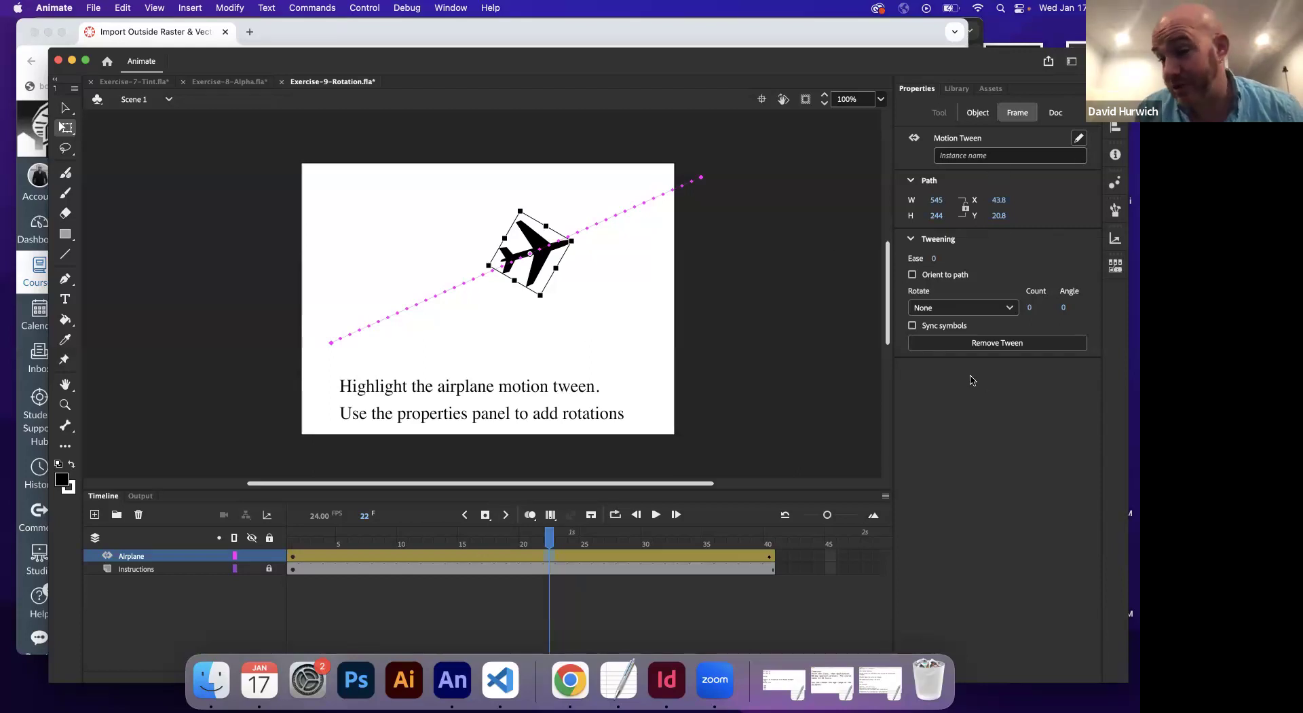
pyautogui.click(940, 310)
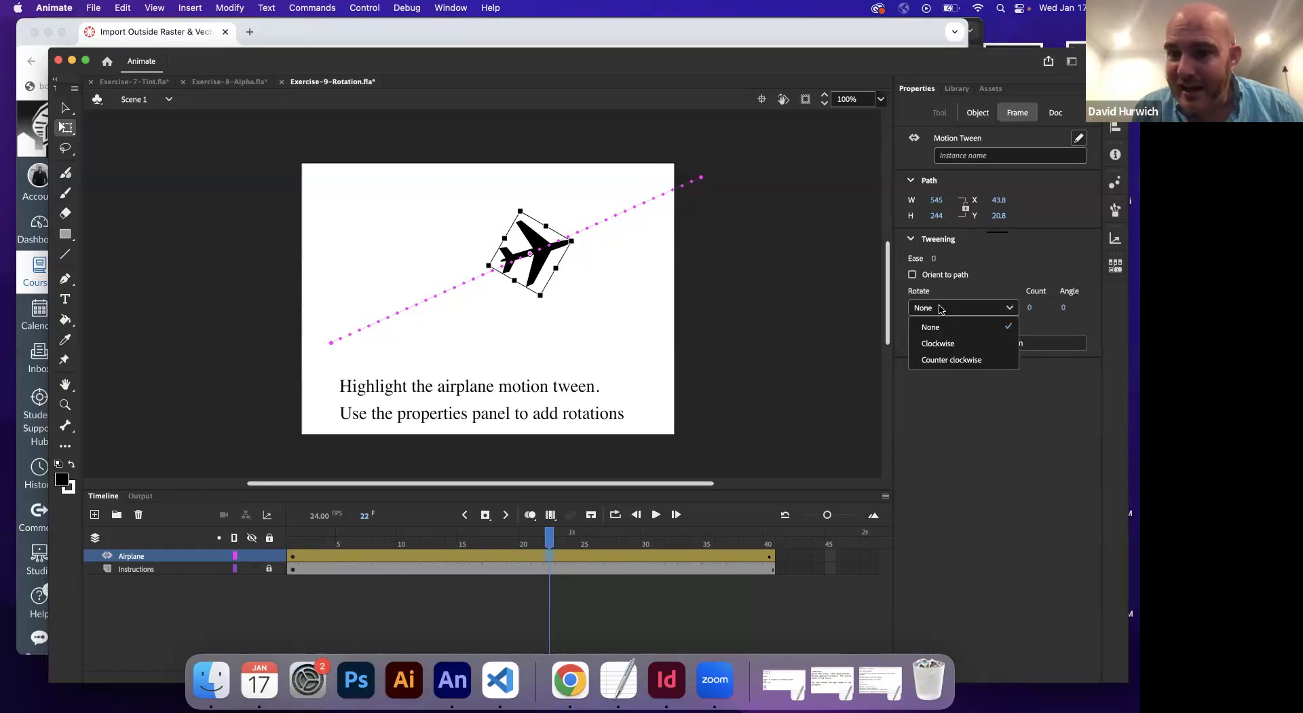
pyautogui.click(949, 343)
pyautogui.press('Return')
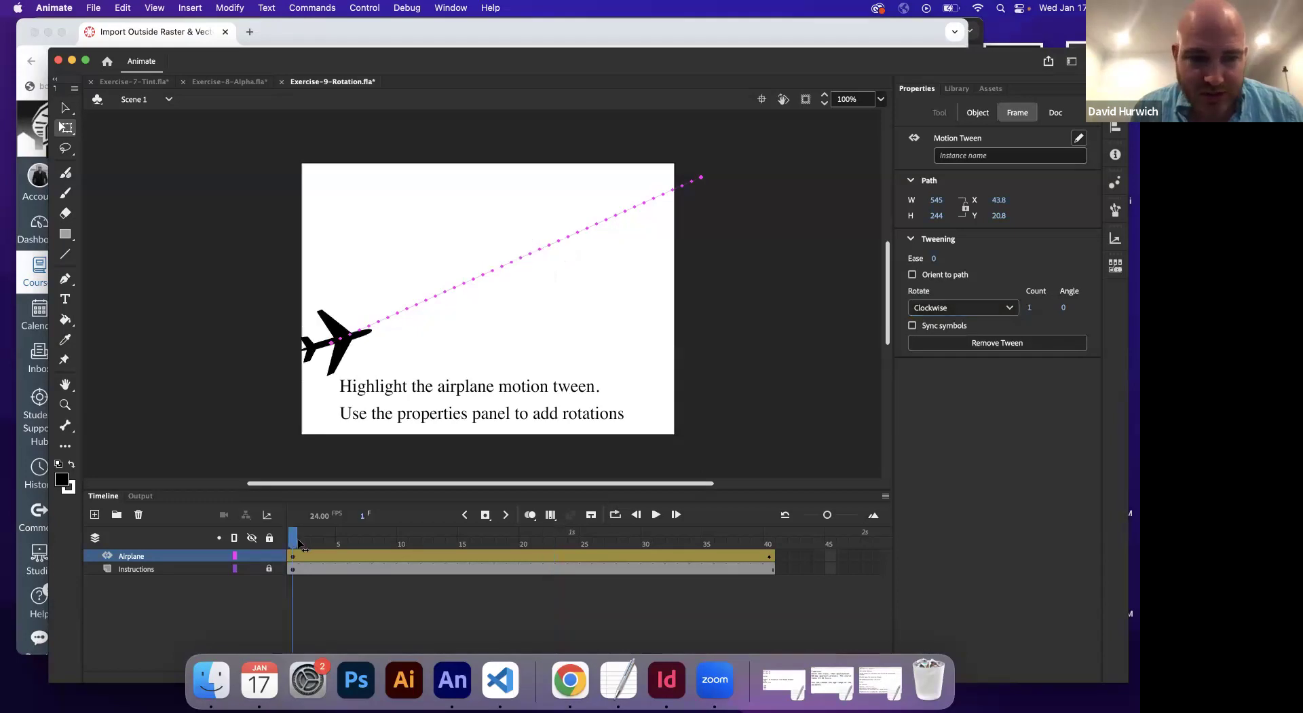
pyautogui.click(768, 540)
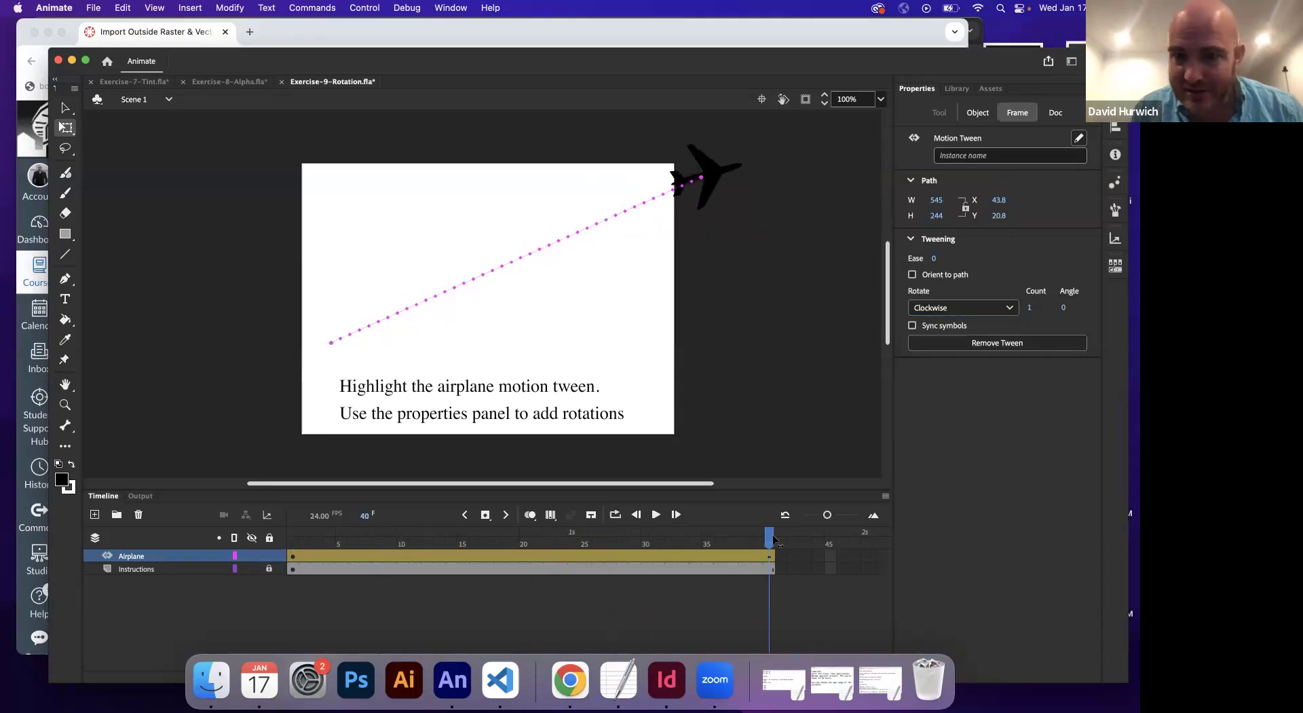
pyautogui.click(599, 543)
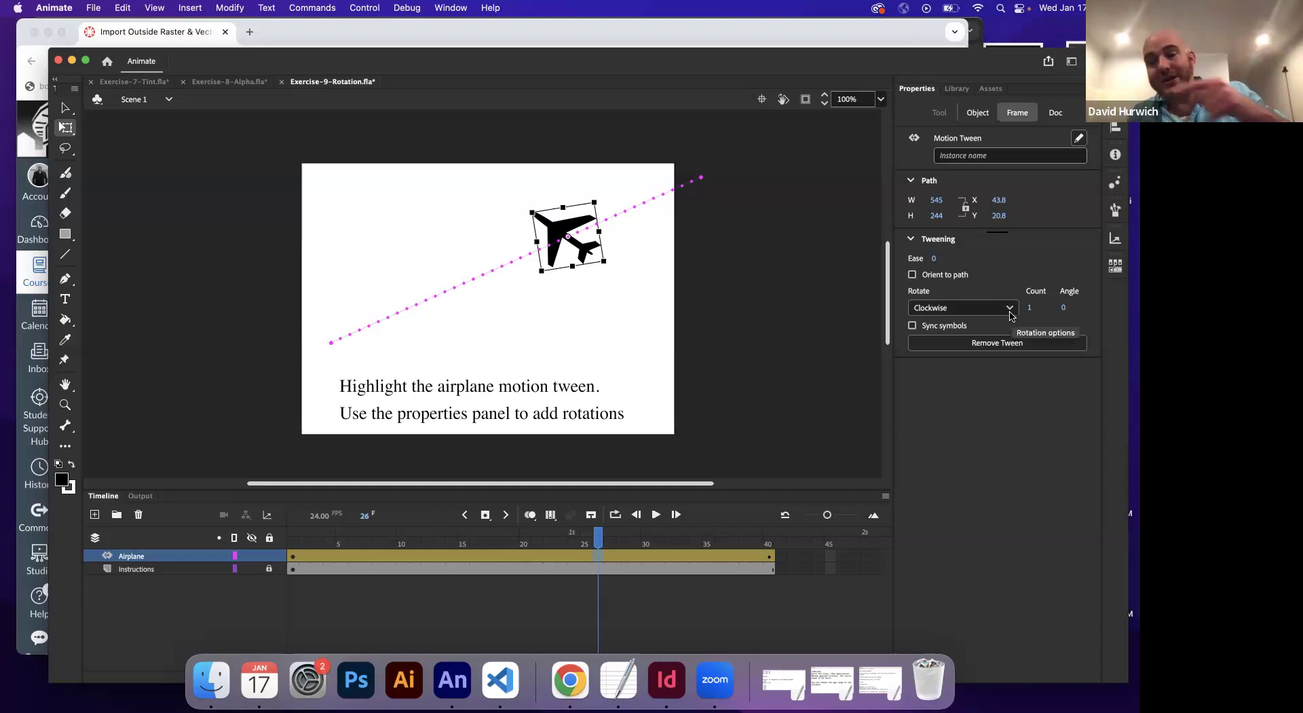
pyautogui.click(569, 678)
# Add a '360' line below the alpha note in TextEdit
pyautogui.click(618, 678)
pyautogui.click(479, 421)
pyautogui.press('Return')
pyautogui.press('Return')
pyautogui.write('360')
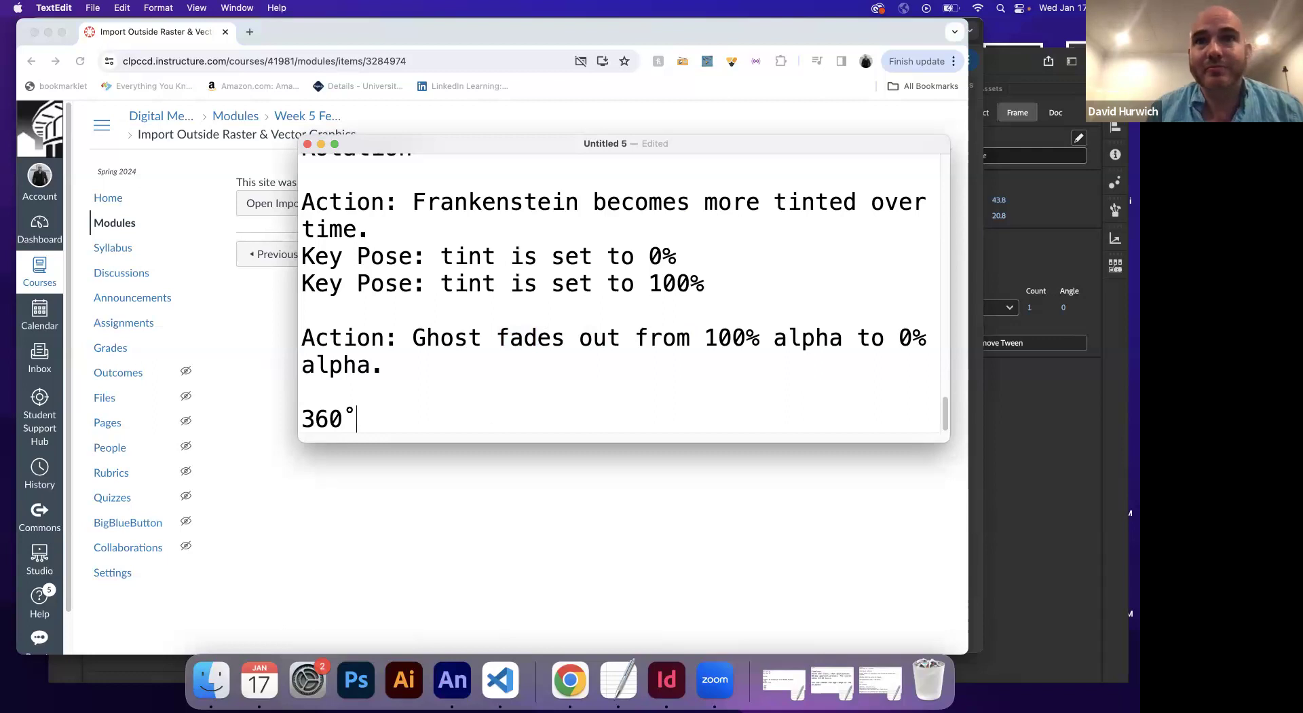
# Sketch a circle labelled 90, 180, 270 and 360 degrees, then clear the annotations
pyautogui.moveTo(636, 397)
pyautogui.mouseDown()
pyautogui.moveTo(533, 404)
pyautogui.moveTo(573, 537)
pyautogui.moveTo(649, 445)
pyautogui.moveTo(628, 402)
pyautogui.mouseUp()
pyautogui.moveTo(570, 347); pyautogui.dragTo(572, 346)
pyautogui.moveTo(672, 445)
pyautogui.mouseDown()
pyautogui.moveTo(693, 440)
pyautogui.moveTo(683, 466)
pyautogui.moveTo(705, 465)
pyautogui.mouseUp()
pyautogui.moveTo(572, 562)
pyautogui.mouseDown()
pyautogui.moveTo(573, 598)
pyautogui.moveTo(608, 574)
pyautogui.moveTo(614, 596)
pyautogui.mouseUp()
pyautogui.moveTo(423, 470)
pyautogui.mouseDown()
pyautogui.moveTo(467, 515)
pyautogui.moveTo(480, 481)
pyautogui.mouseUp()
pyautogui.moveTo(532, 352)
pyautogui.mouseDown()
pyautogui.moveTo(540, 372)
pyautogui.moveTo(557, 362)
pyautogui.mouseUp()
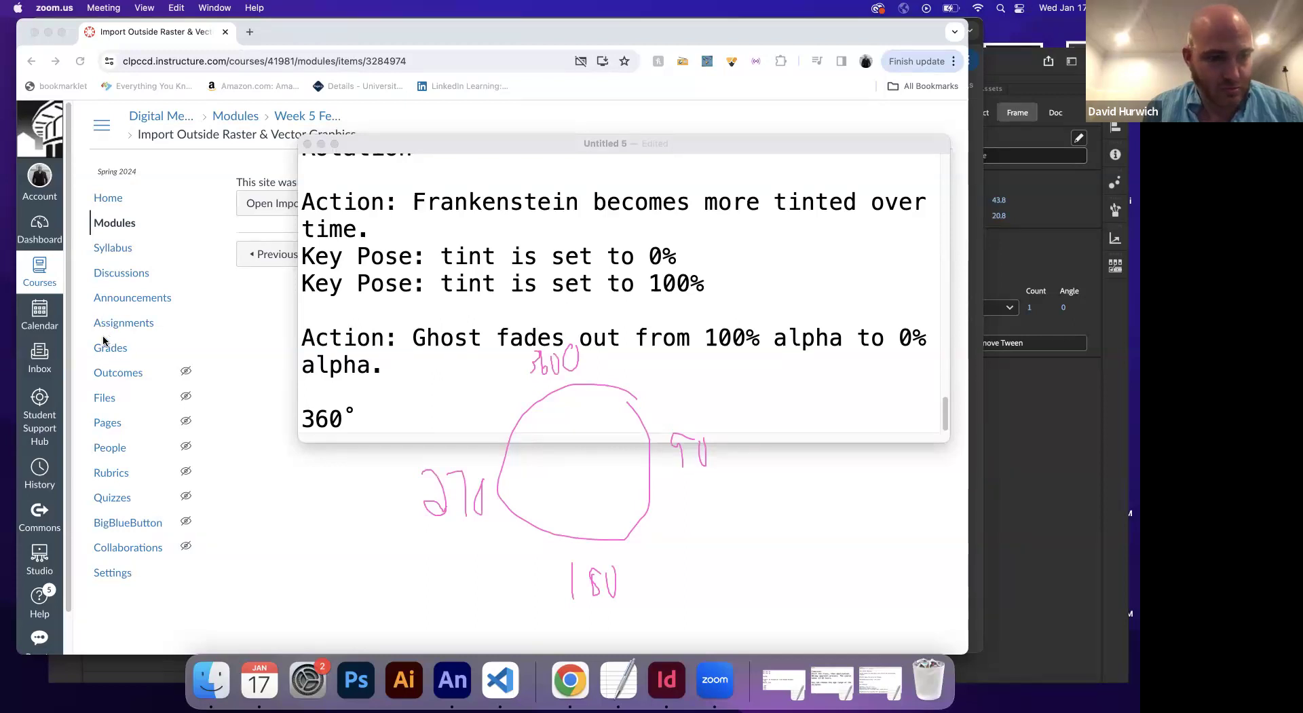
pyautogui.moveTo(638, 382)
pyautogui.mouseDown()
pyautogui.moveTo(517, 596)
pyautogui.moveTo(512, 422)
pyautogui.moveTo(569, 370)
pyautogui.moveTo(558, 380)
pyautogui.mouseUp()
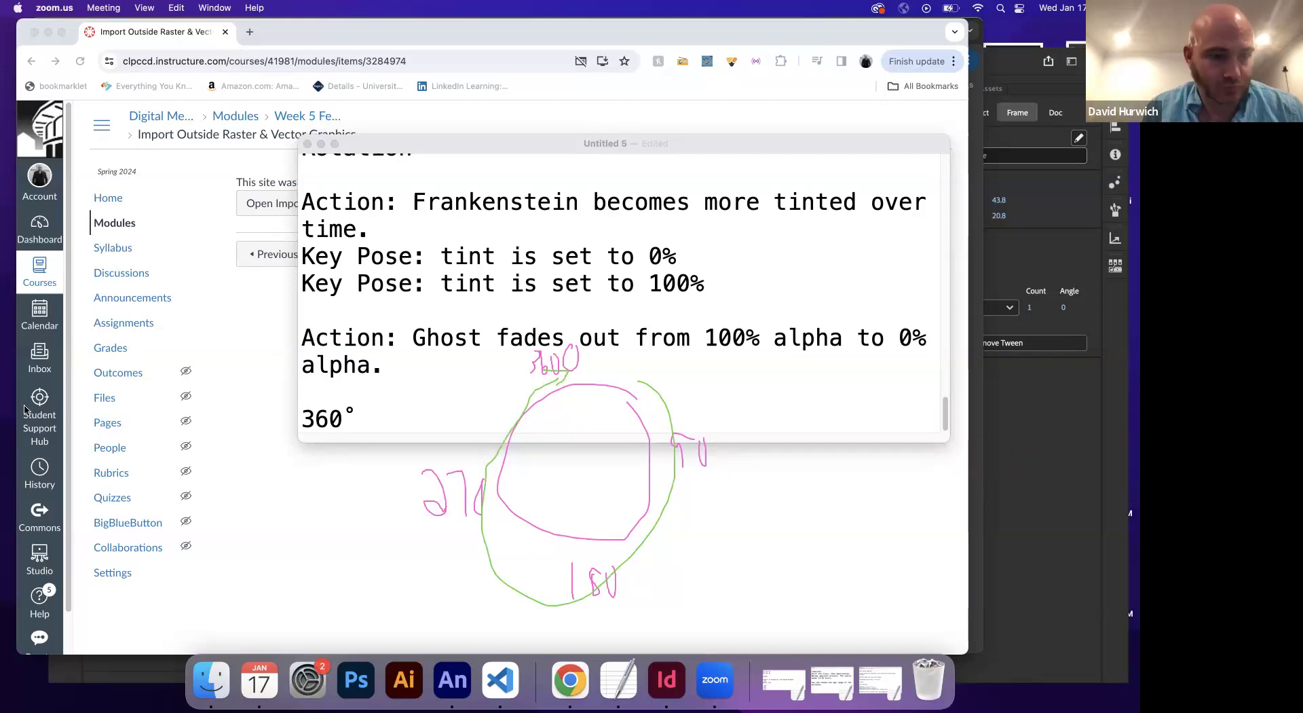
pyautogui.click(58, 416)
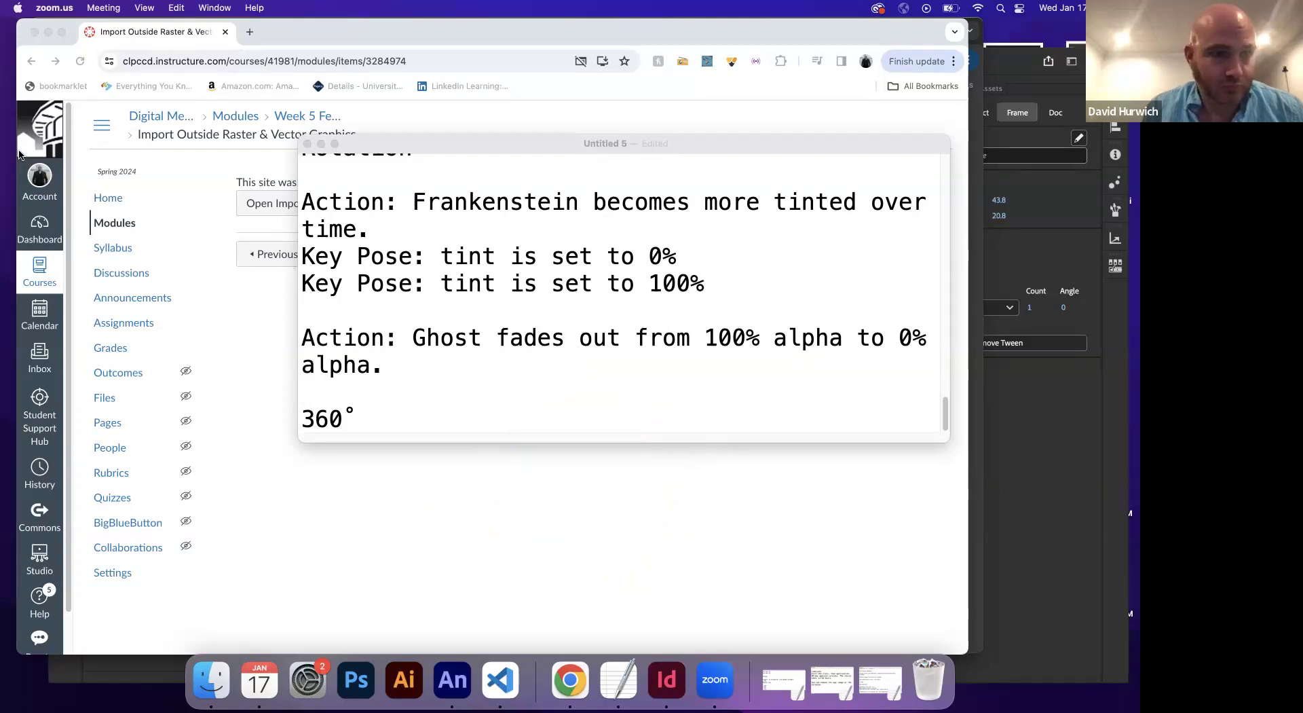
pyautogui.click(254, 406)
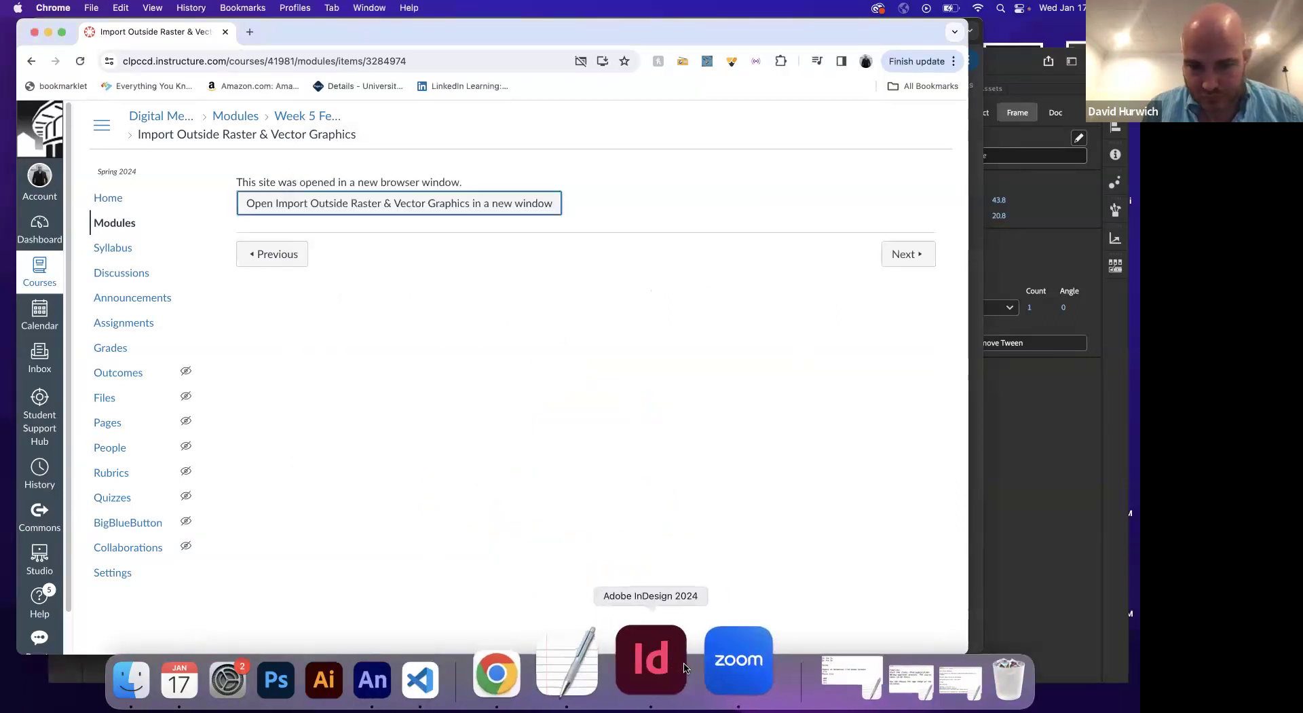
# Return to Animate and scrub the airplane's flight
pyautogui.click(436, 671)
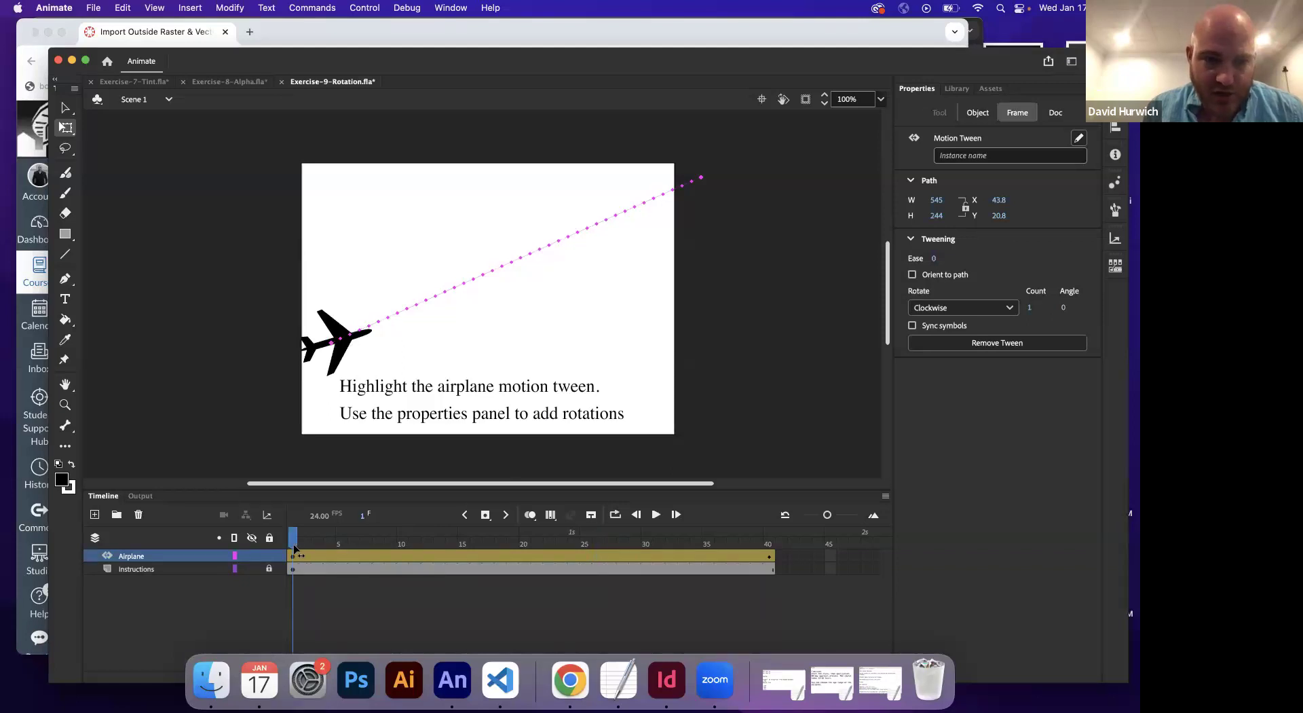
pyautogui.click(322, 583)
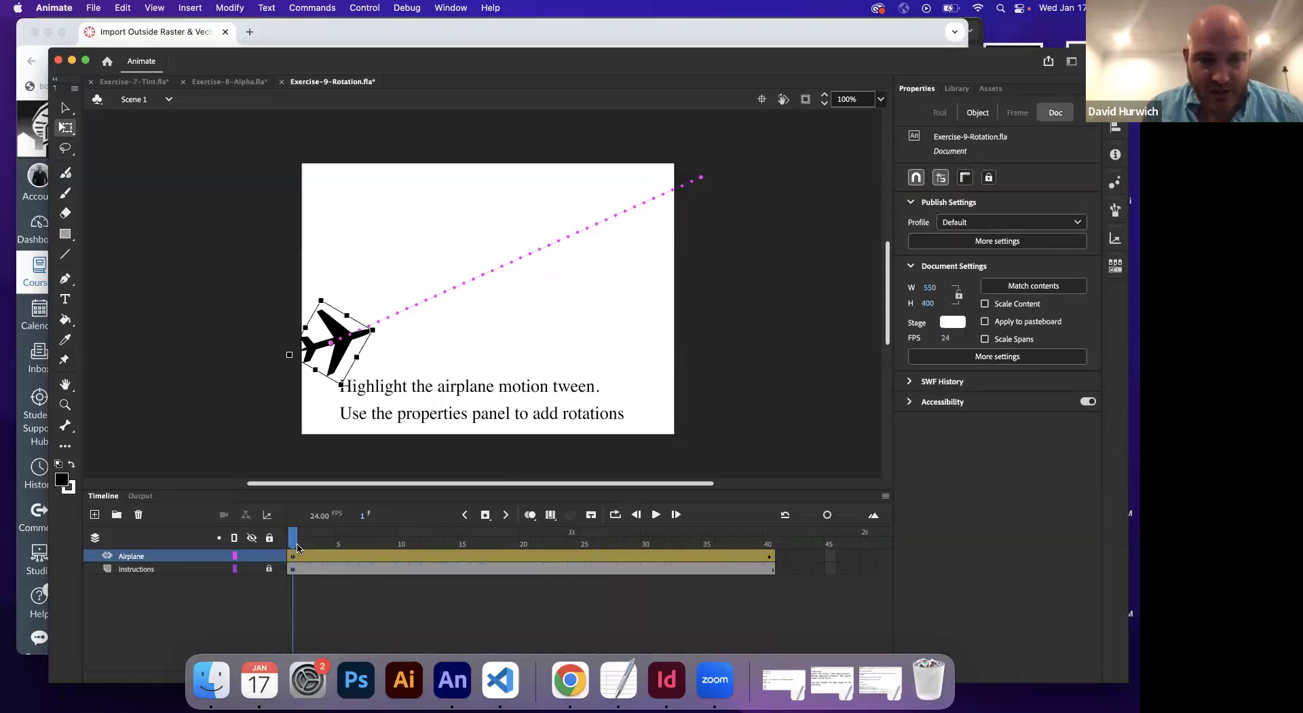
pyautogui.moveTo(296, 545)
pyautogui.mouseDown()
pyautogui.moveTo(771, 545)
pyautogui.moveTo(293, 545)
pyautogui.mouseUp()
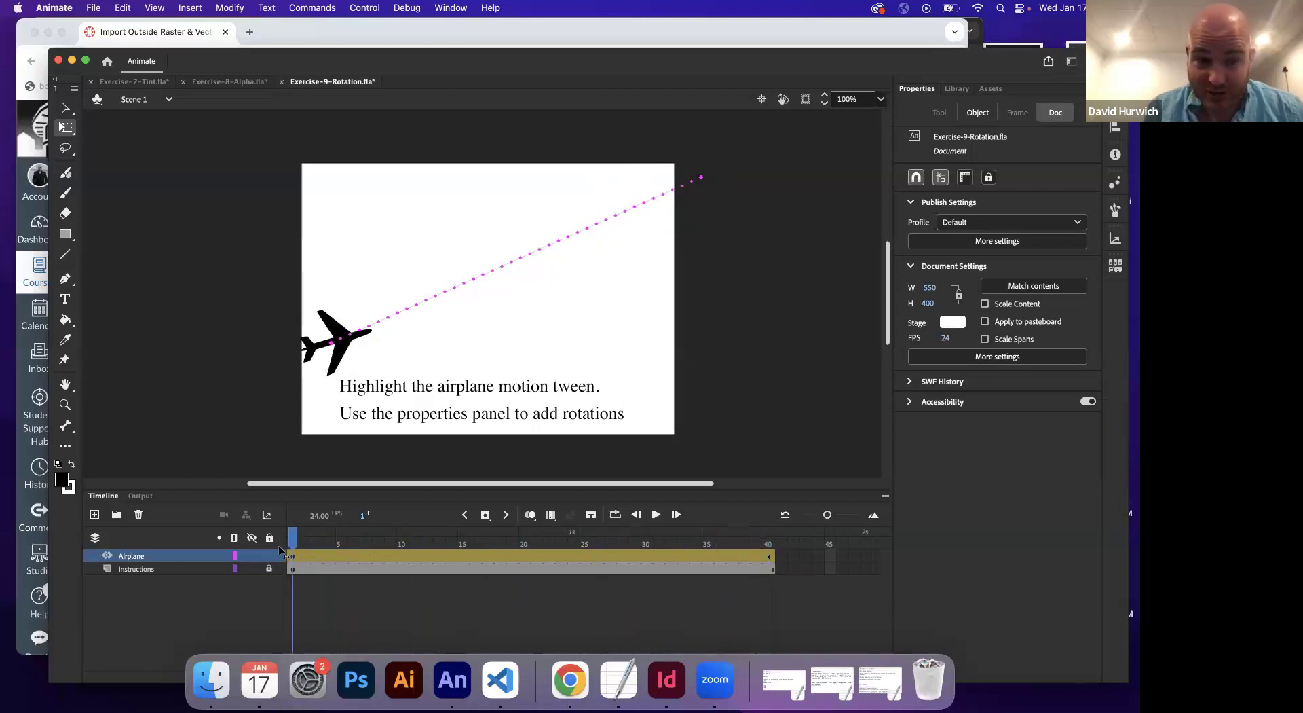
# Set the tween's Rotate count to 0 and angle to 180, then preview the half turn
pyautogui.click(306, 556)
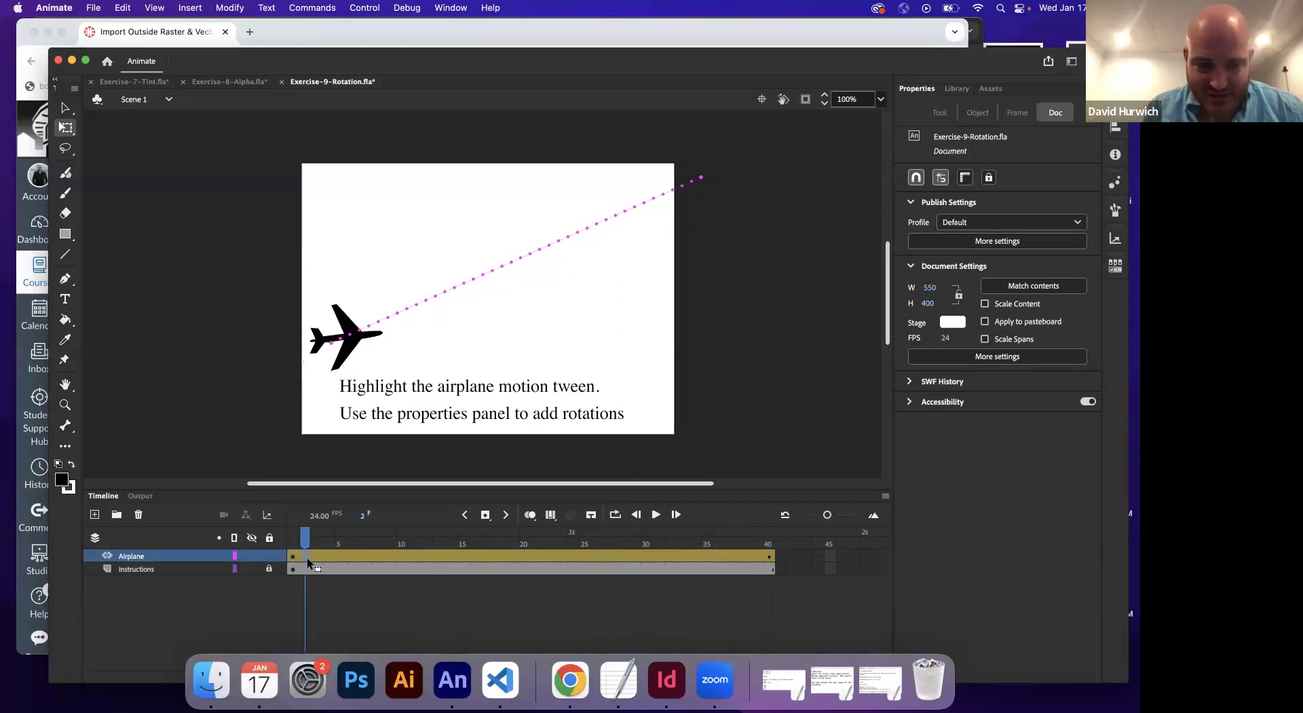
pyautogui.click(1031, 308)
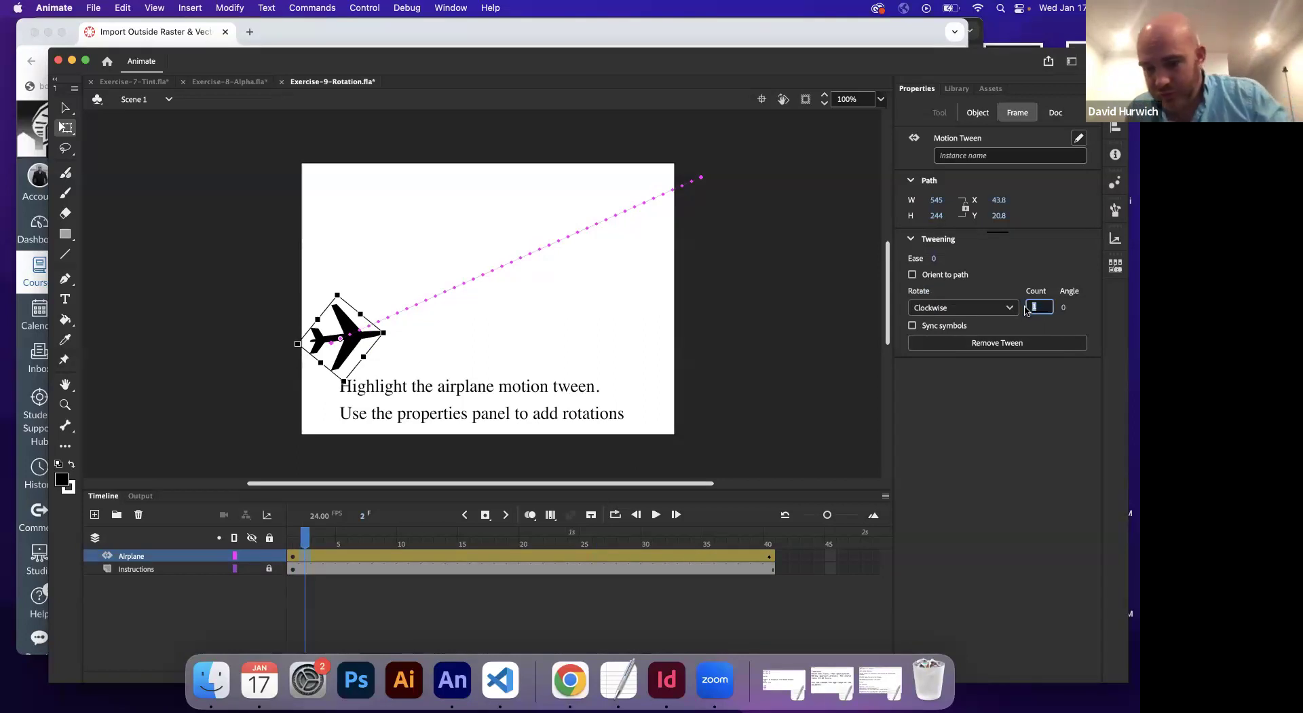
pyautogui.write('0')
pyautogui.press('Return')
pyautogui.click(1064, 309)
pyautogui.write('1')
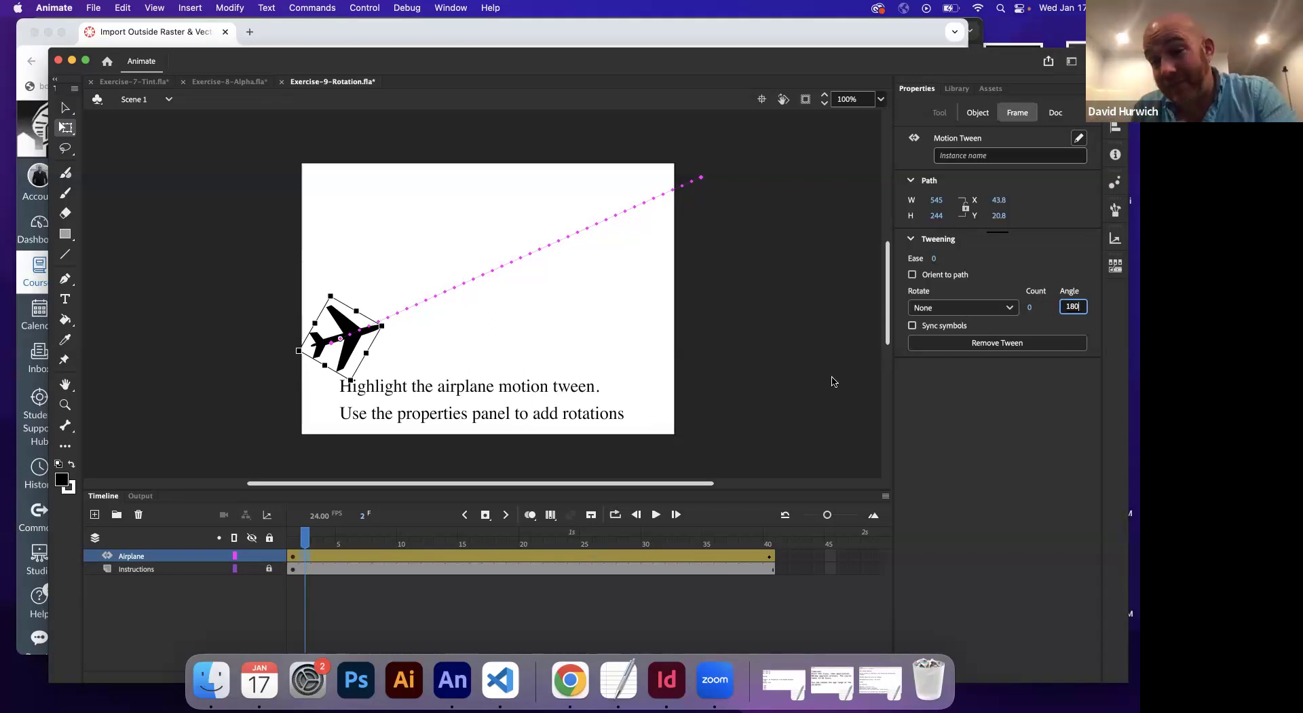
pyautogui.click(293, 537)
pyautogui.click(367, 333)
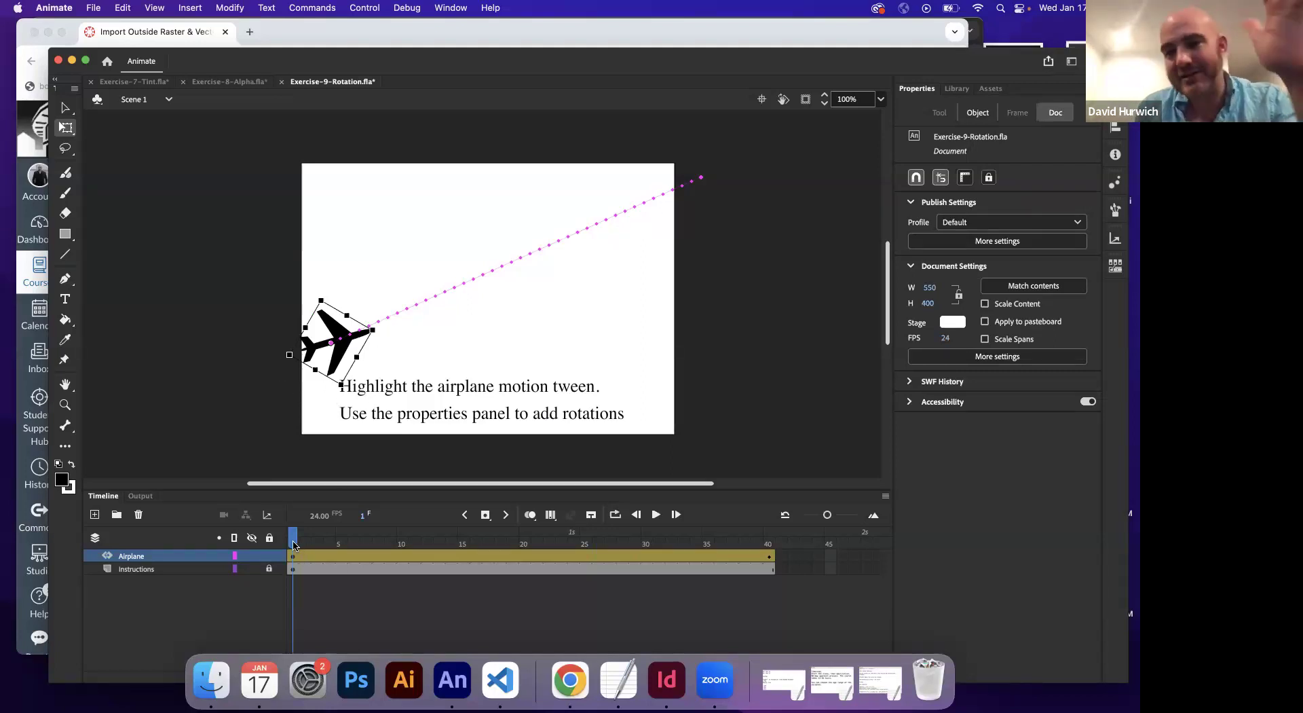
pyautogui.moveTo(294, 543)
pyautogui.mouseDown()
pyautogui.moveTo(790, 543)
pyautogui.moveTo(293, 543)
pyautogui.mouseUp()
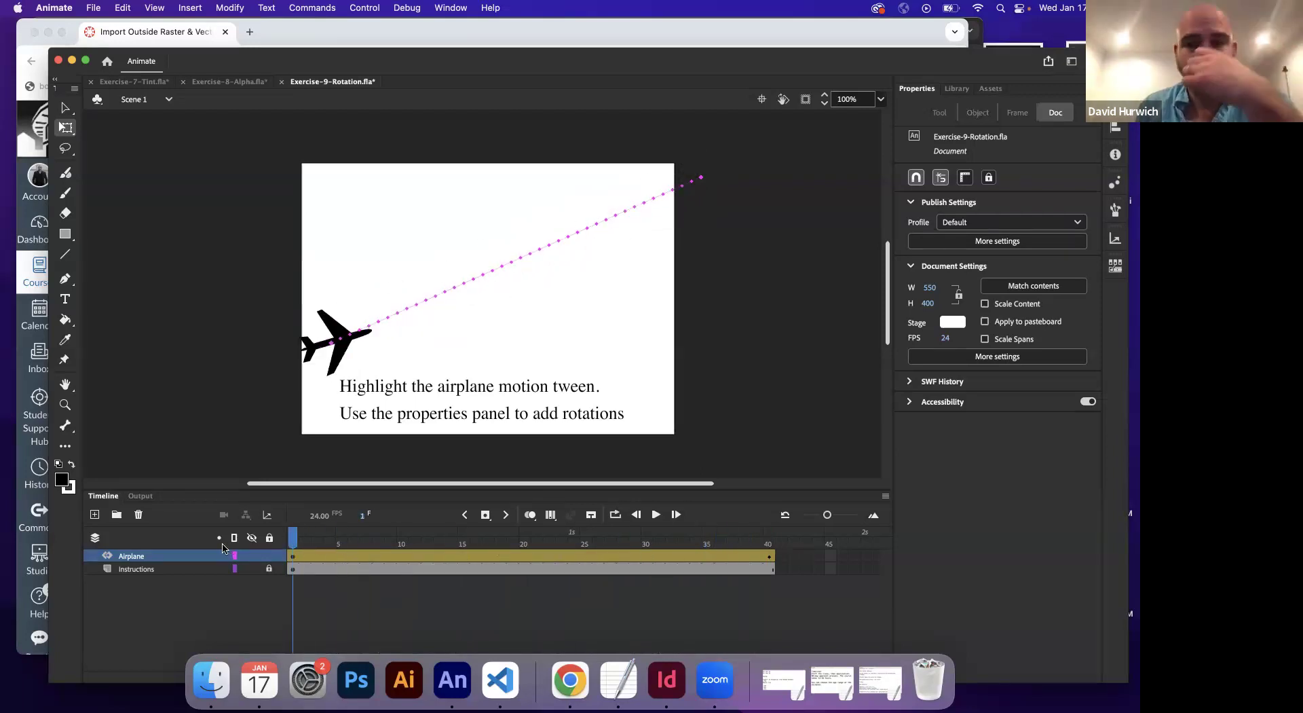
# Set the tween's rotation angle to 0 and count to 3 clockwise turns
pyautogui.click(378, 555)
pyautogui.click(1030, 310)
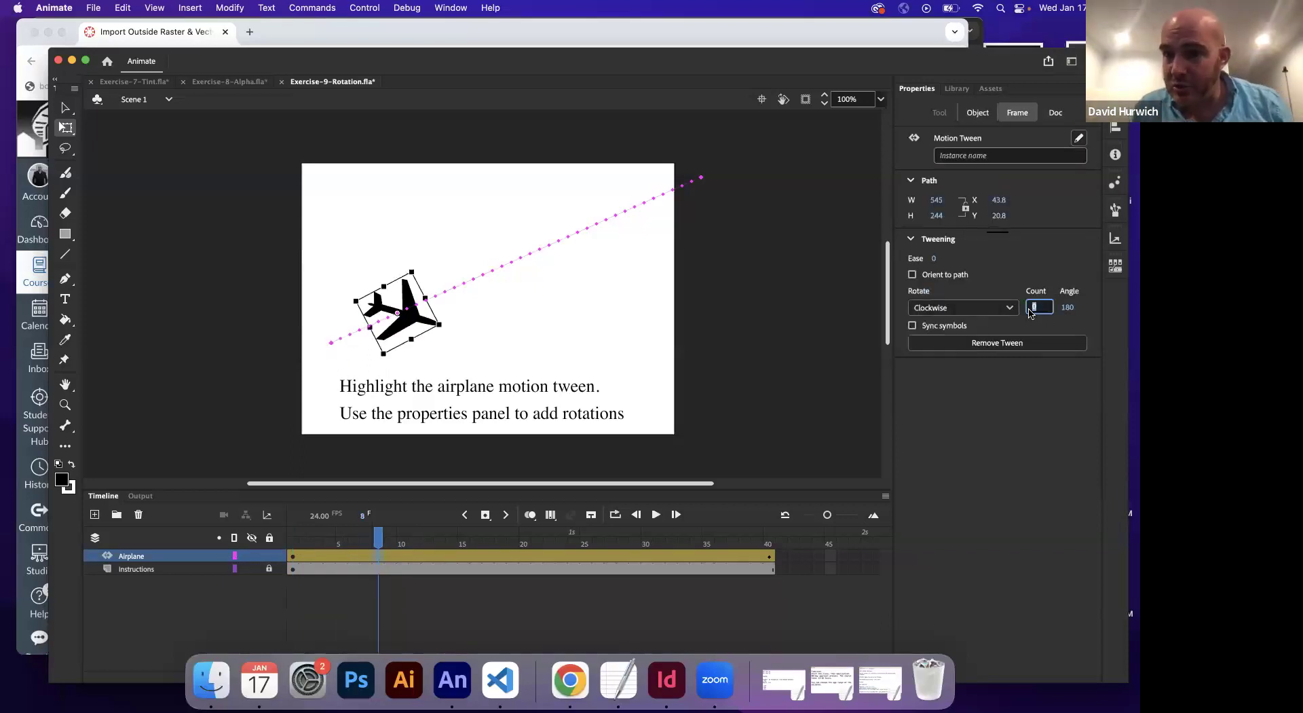
pyautogui.click(1072, 308)
pyautogui.press('Return')
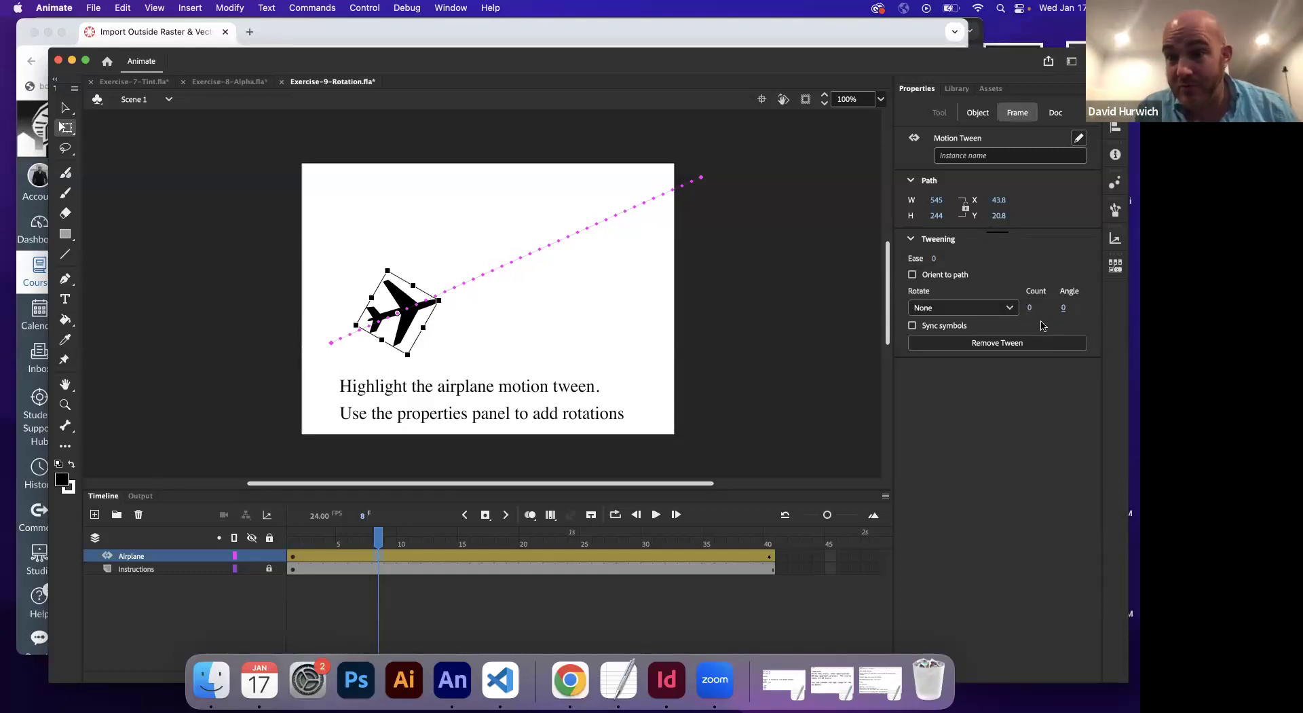
pyautogui.click(1030, 309)
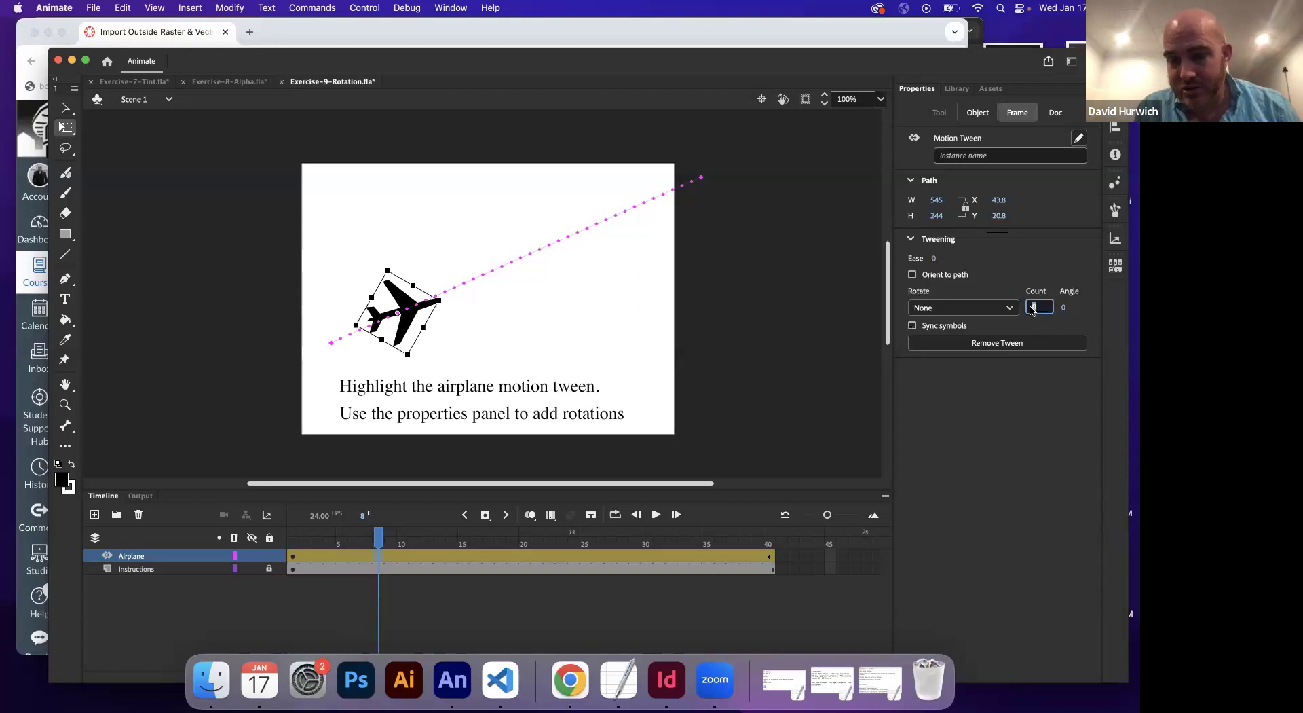
pyautogui.press('Return')
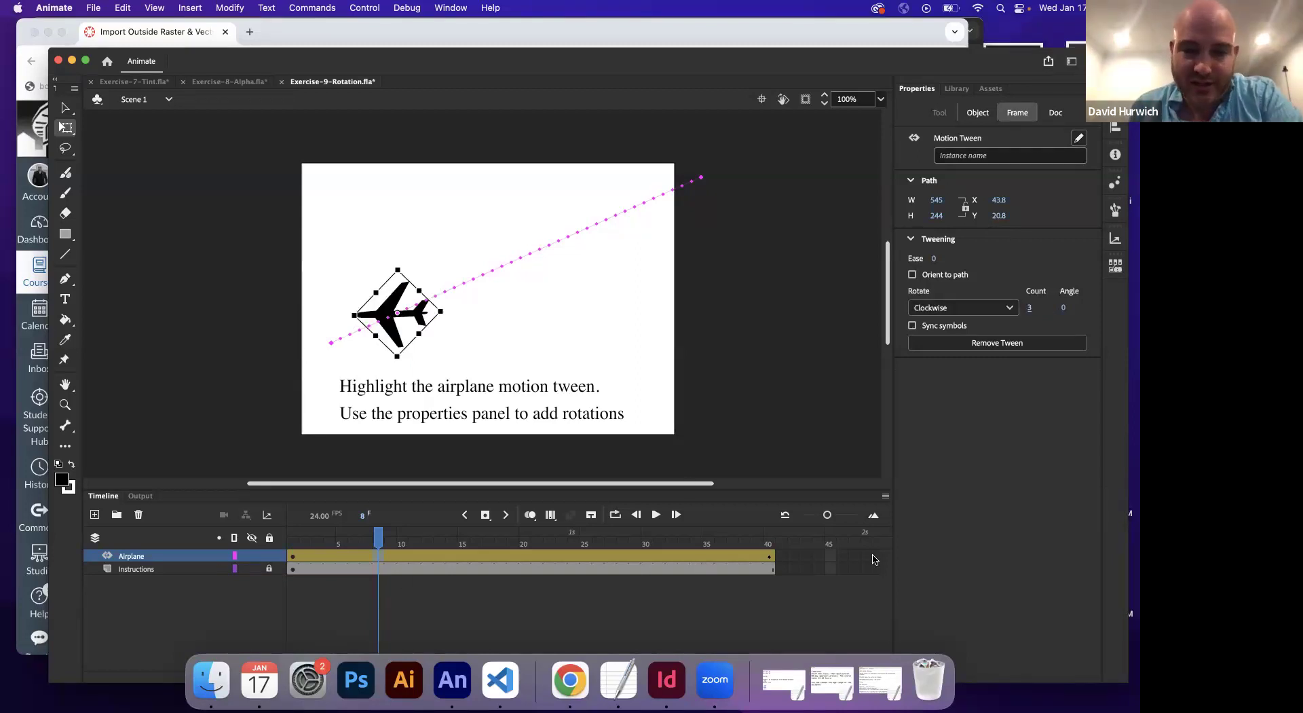
# Play the three-turn flight and inspect the airplane at frame 20
pyautogui.moveTo(293, 550); pyautogui.dragTo(675, 553)
pyautogui.press('Return')
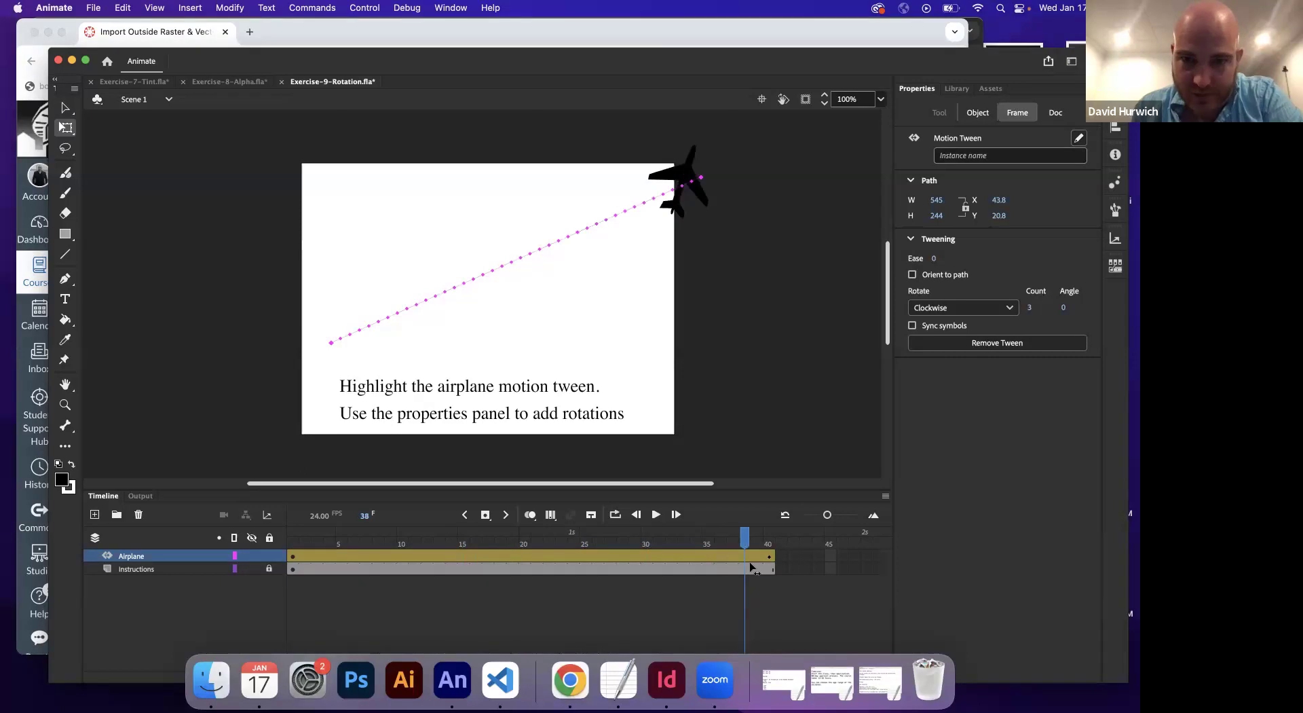
pyautogui.click(228, 576)
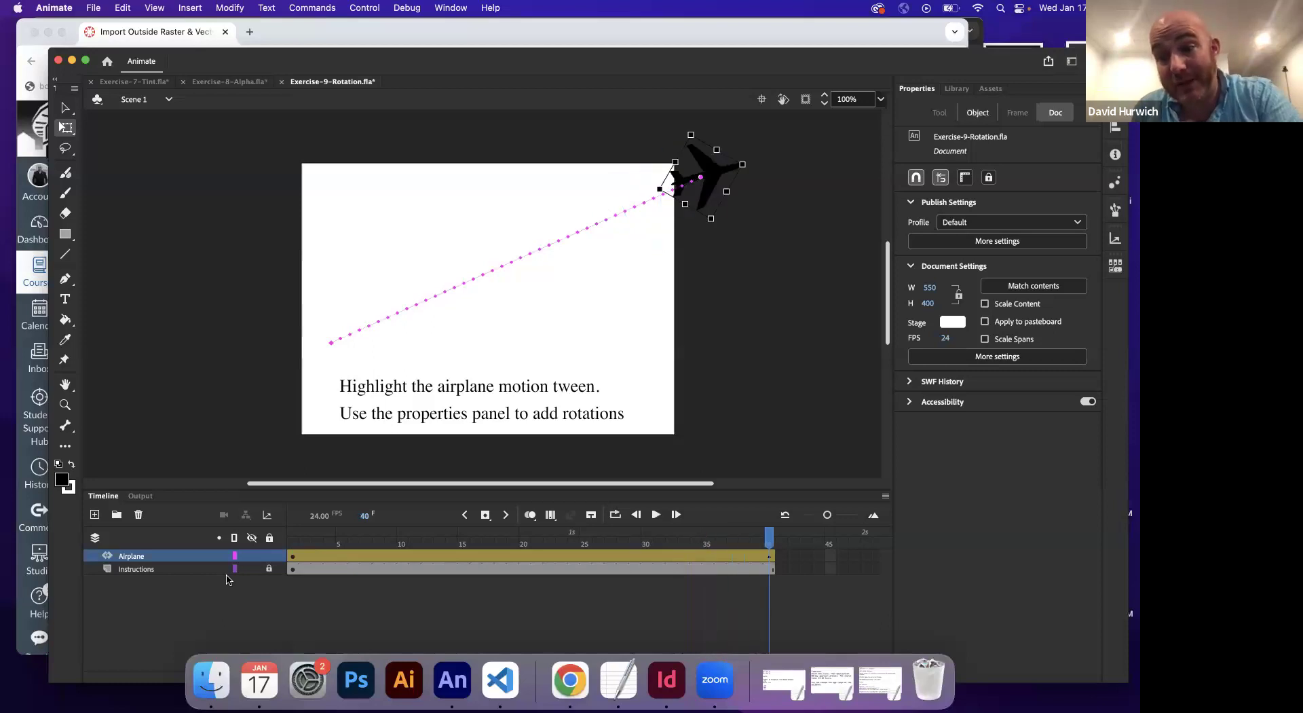
pyautogui.press('Return')
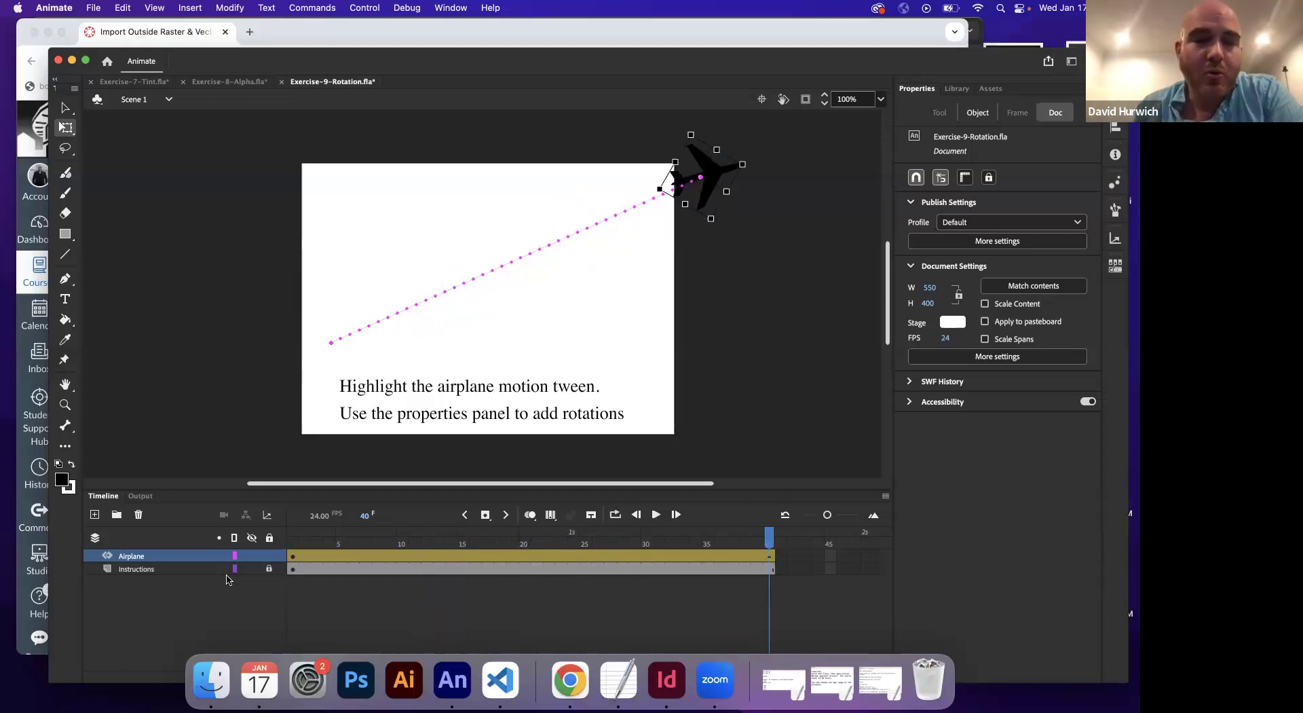
pyautogui.moveTo(293, 546); pyautogui.dragTo(527, 548)
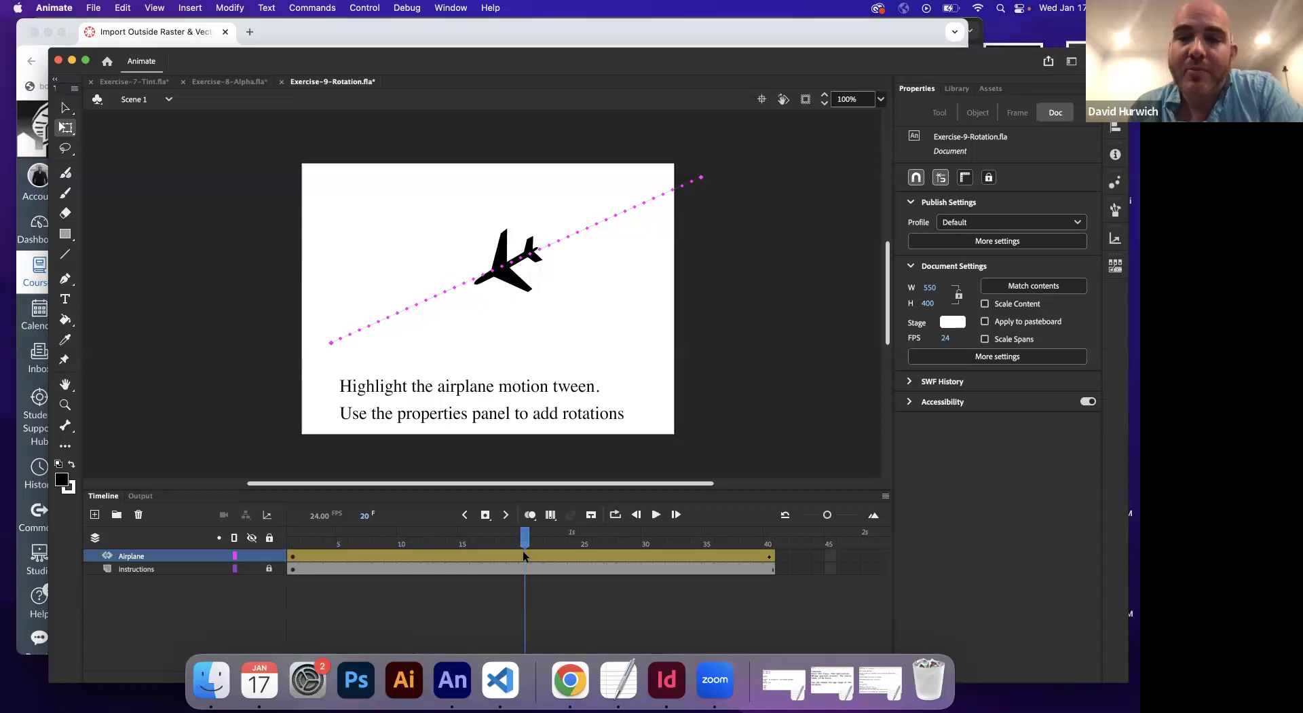
pyautogui.click(523, 552)
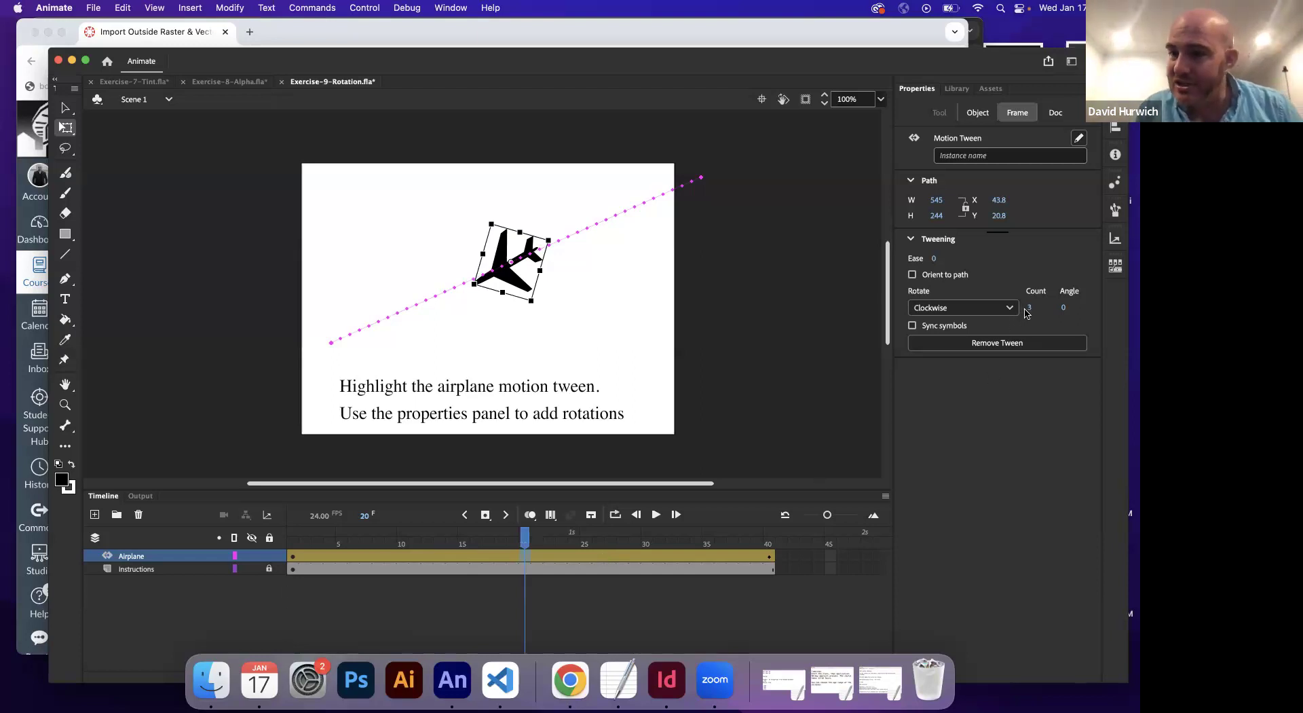
# Set the tween's Rotate count back to 0 to remove the automatic spin
pyautogui.click(291, 556)
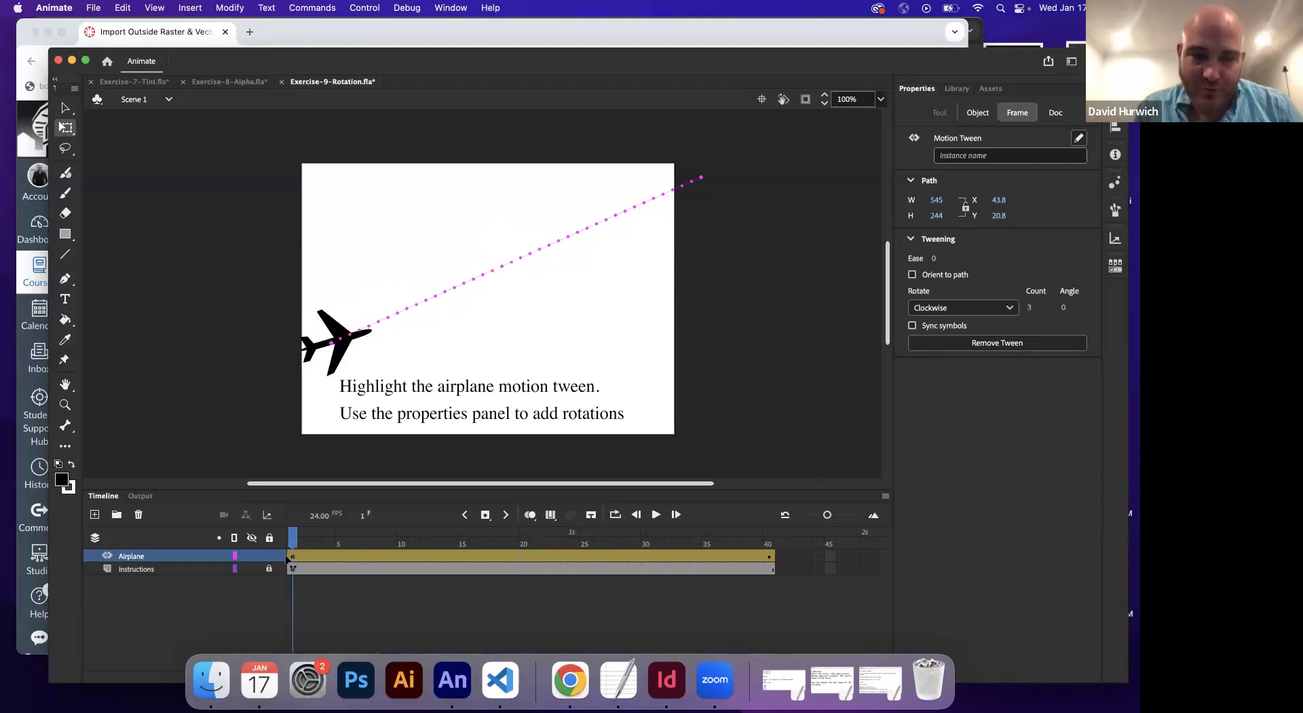
pyautogui.click(259, 560)
pyautogui.click(316, 556)
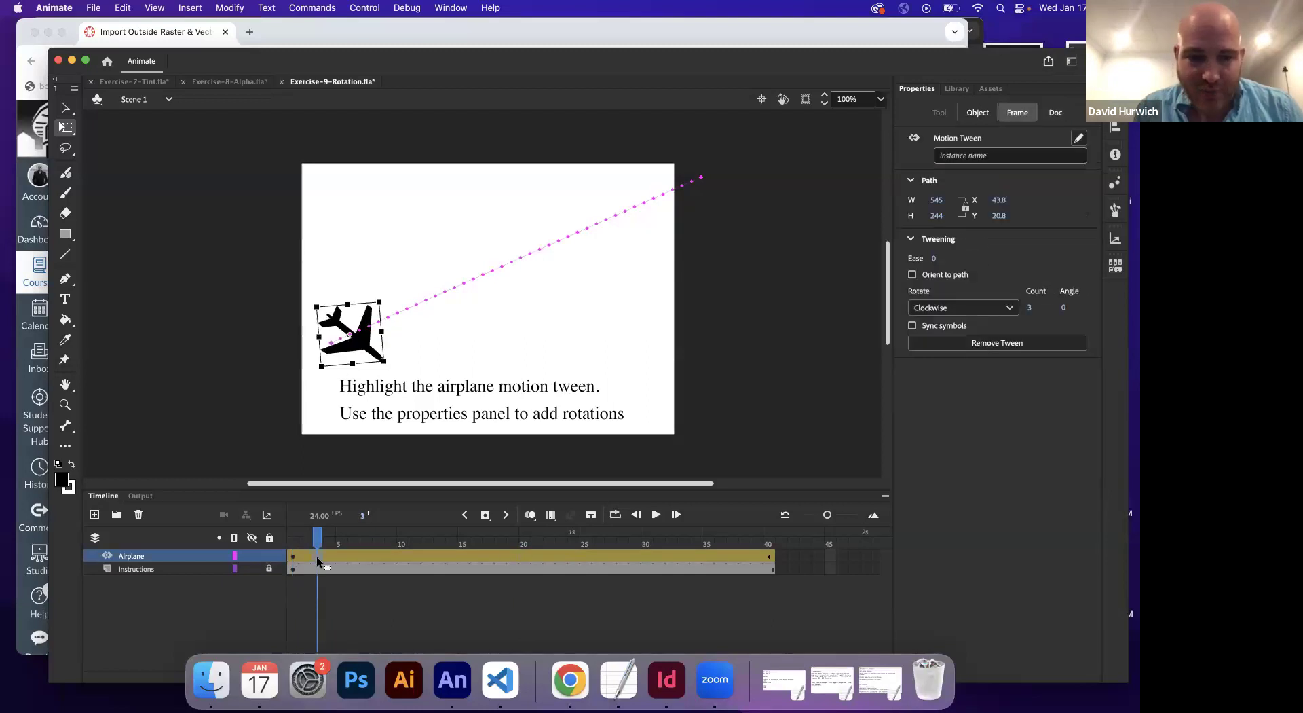
pyautogui.click(1029, 308)
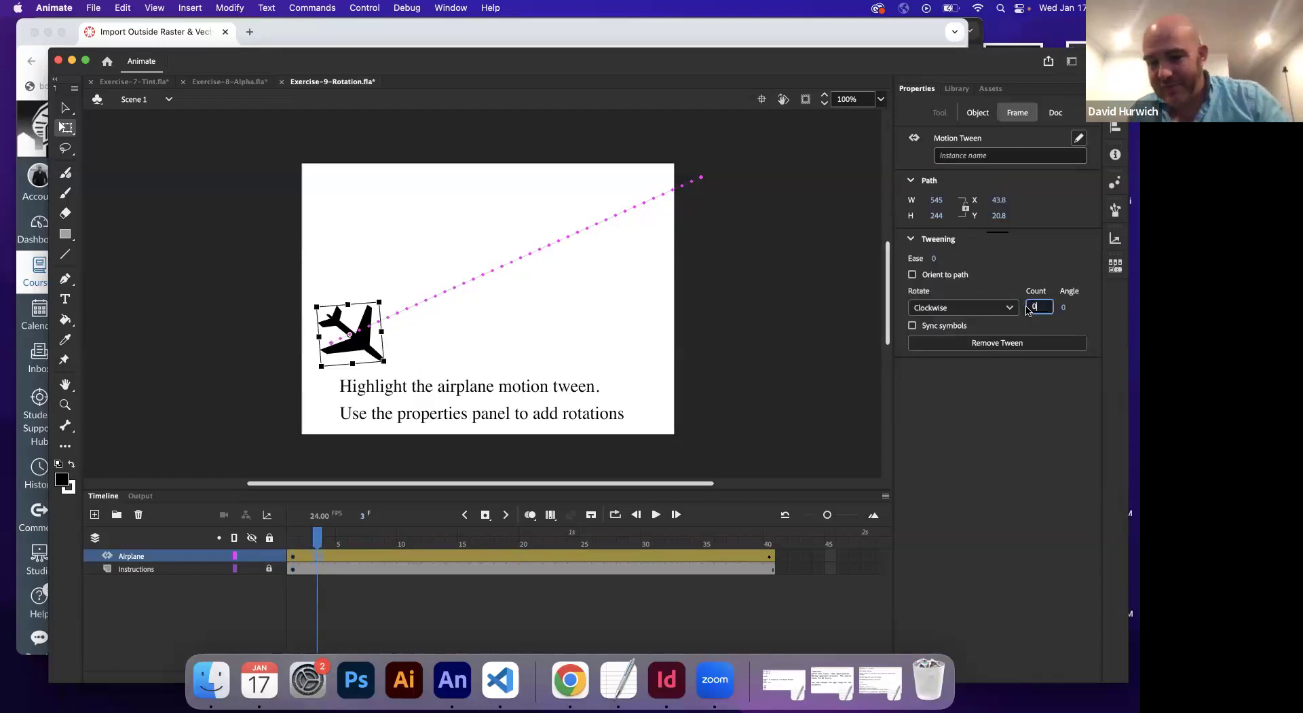
pyautogui.press('Return')
pyautogui.moveTo(314, 547); pyautogui.dragTo(293, 546)
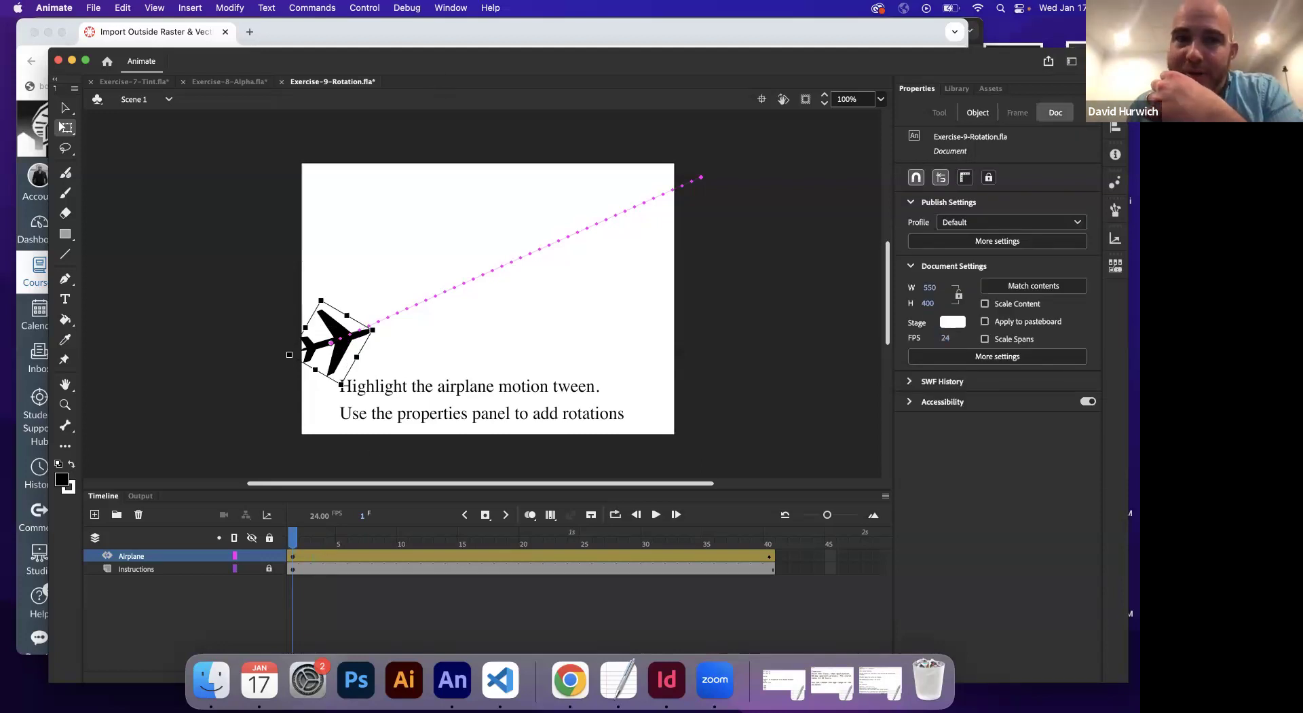
# Show the Transform panel and move it off the stage
pyautogui.click(450, 7)
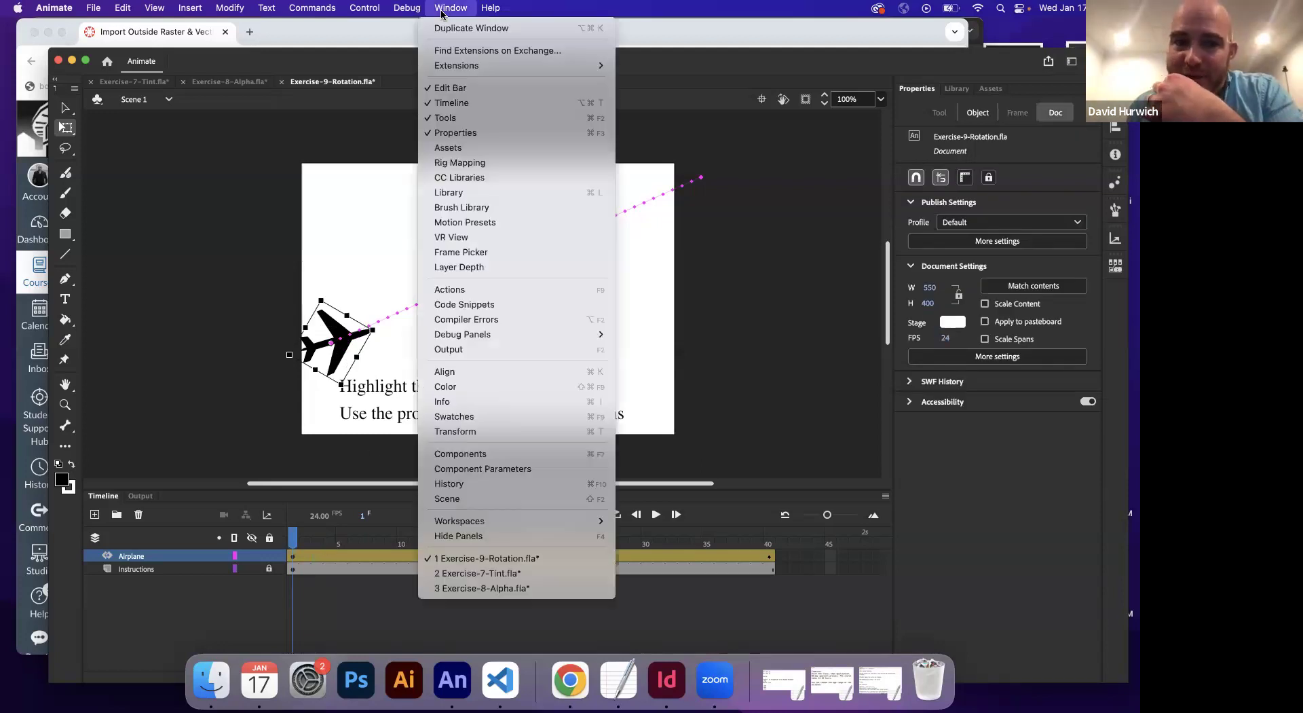
pyautogui.click(495, 429)
pyautogui.moveTo(633, 181); pyautogui.dragTo(780, 248)
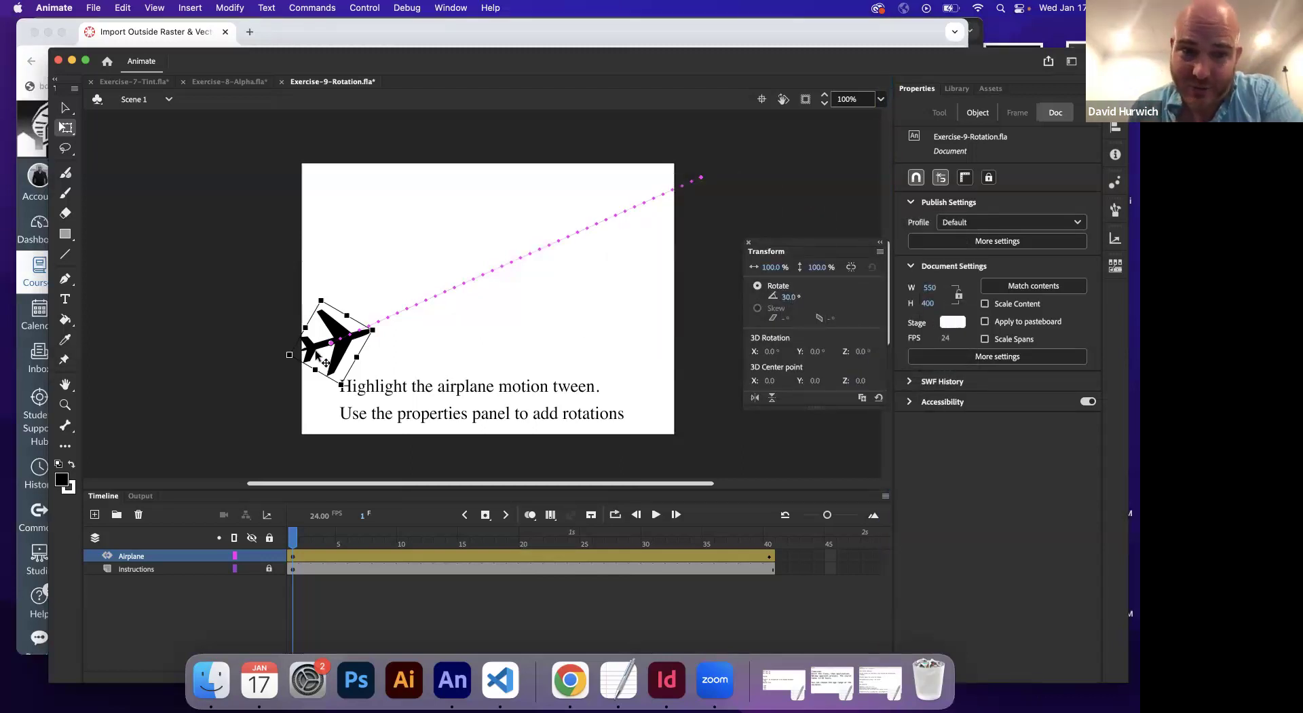
# Rotate the airplane to 390° at frame 20 in the Transform panel
pyautogui.click(291, 556)
pyautogui.moveTo(293, 537); pyautogui.dragTo(527, 533)
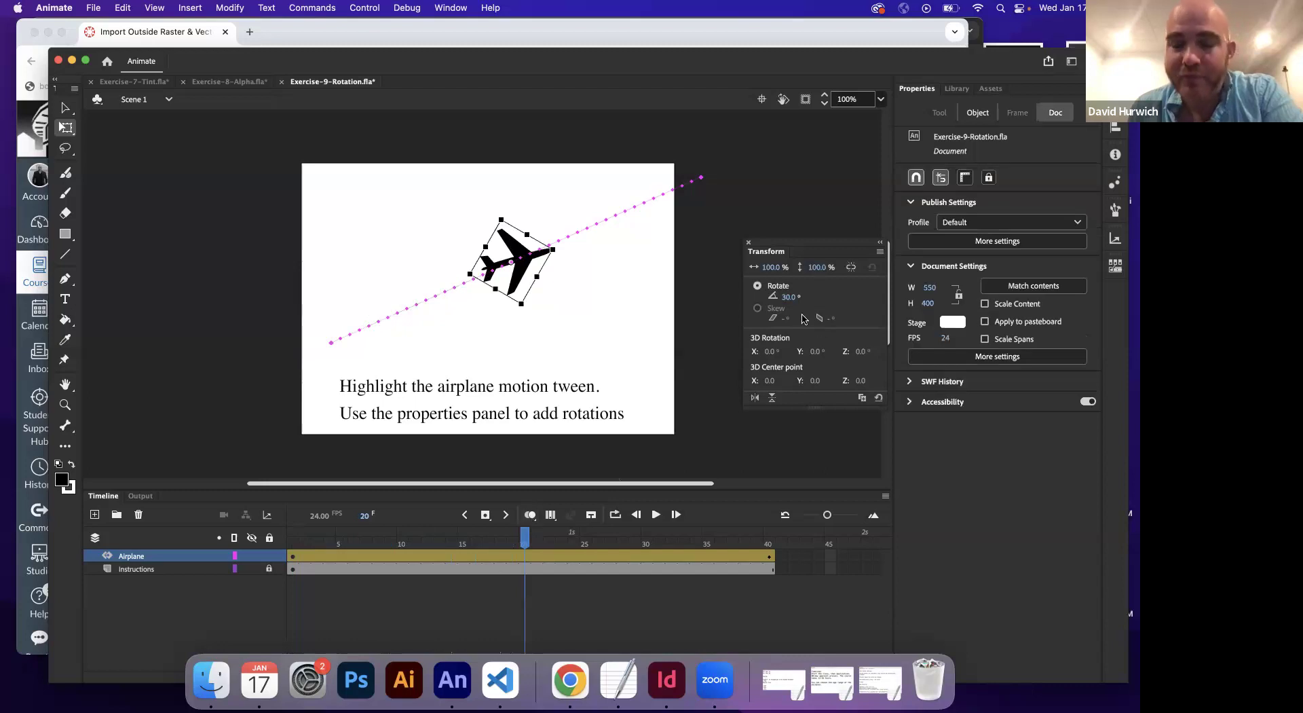
pyautogui.click(790, 297)
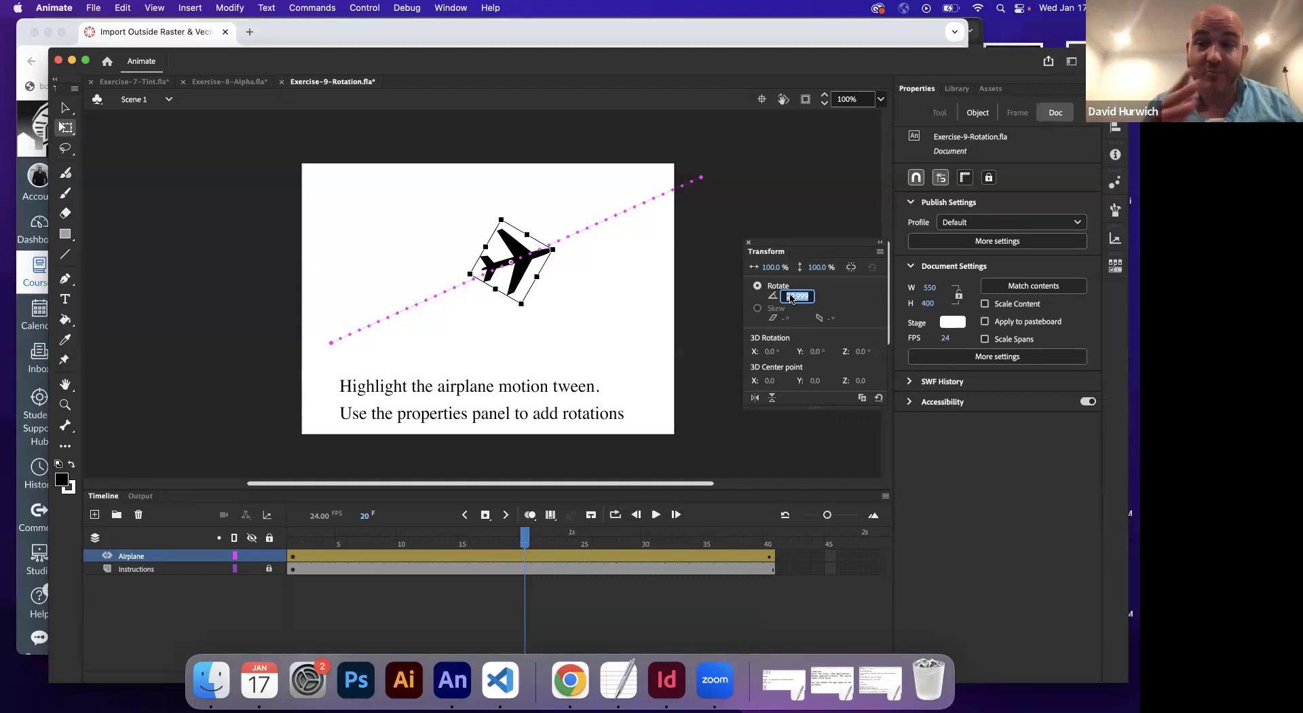
pyautogui.write('390')
pyautogui.press('Return')
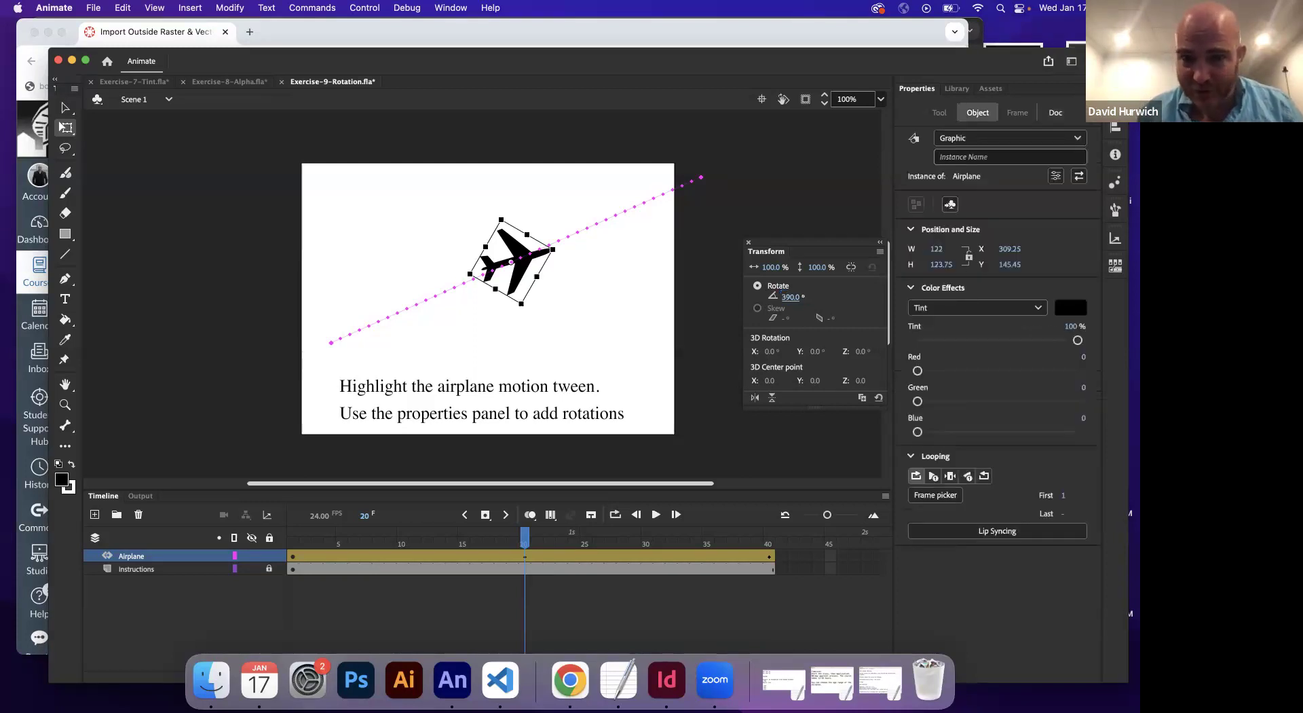
# Preview the path, then change frame 20's rotation to 750°
pyautogui.moveTo(295, 546); pyautogui.dragTo(527, 561)
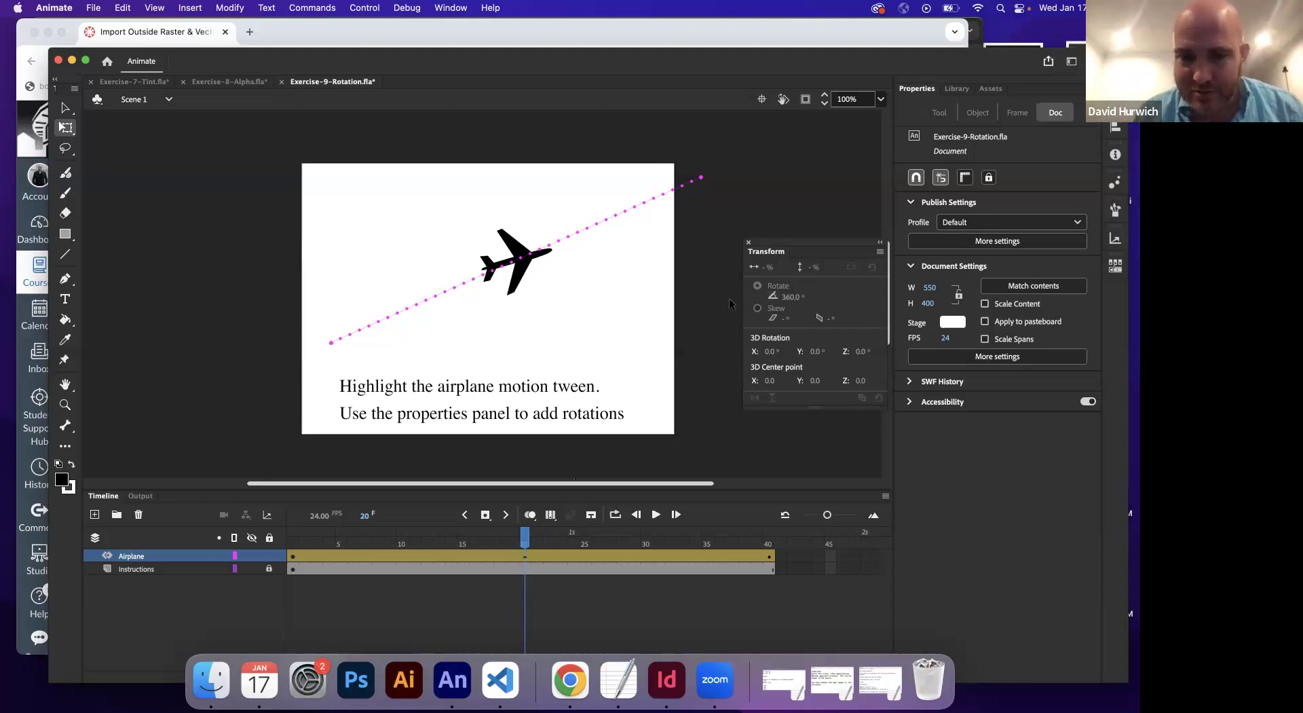
pyautogui.click(524, 555)
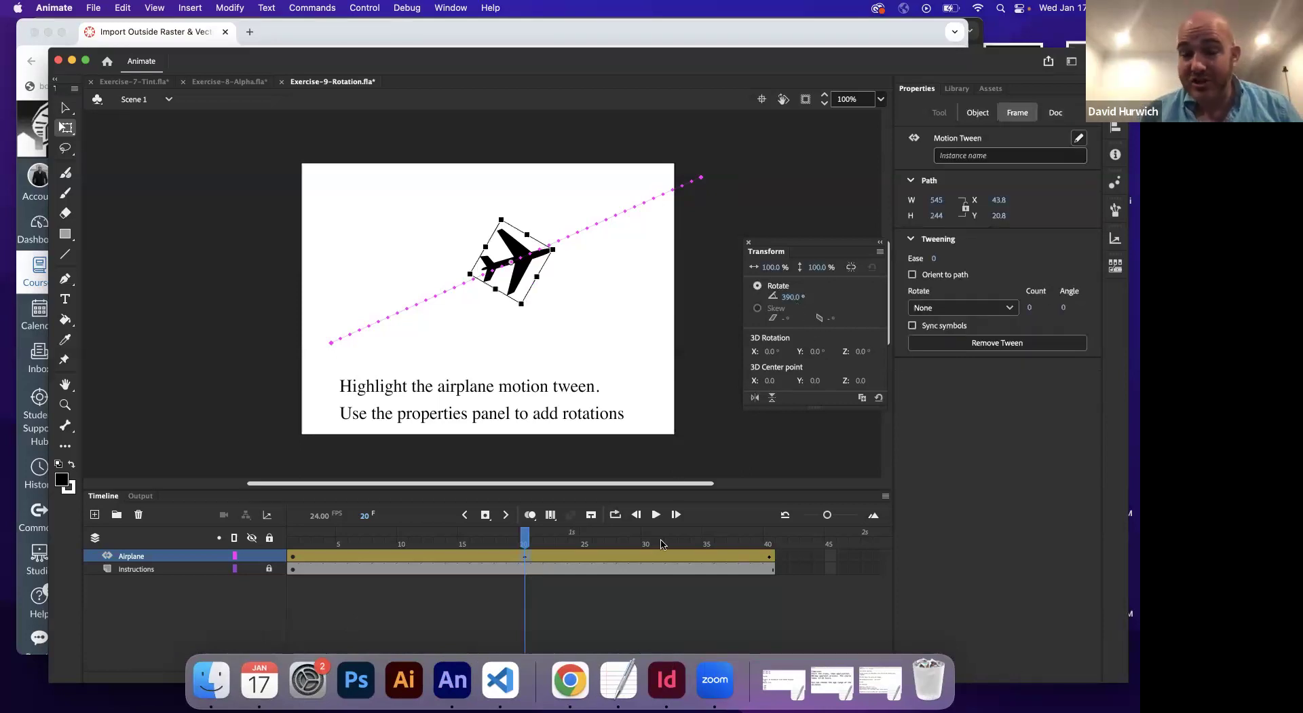
pyautogui.click(791, 296)
pyautogui.write('750')
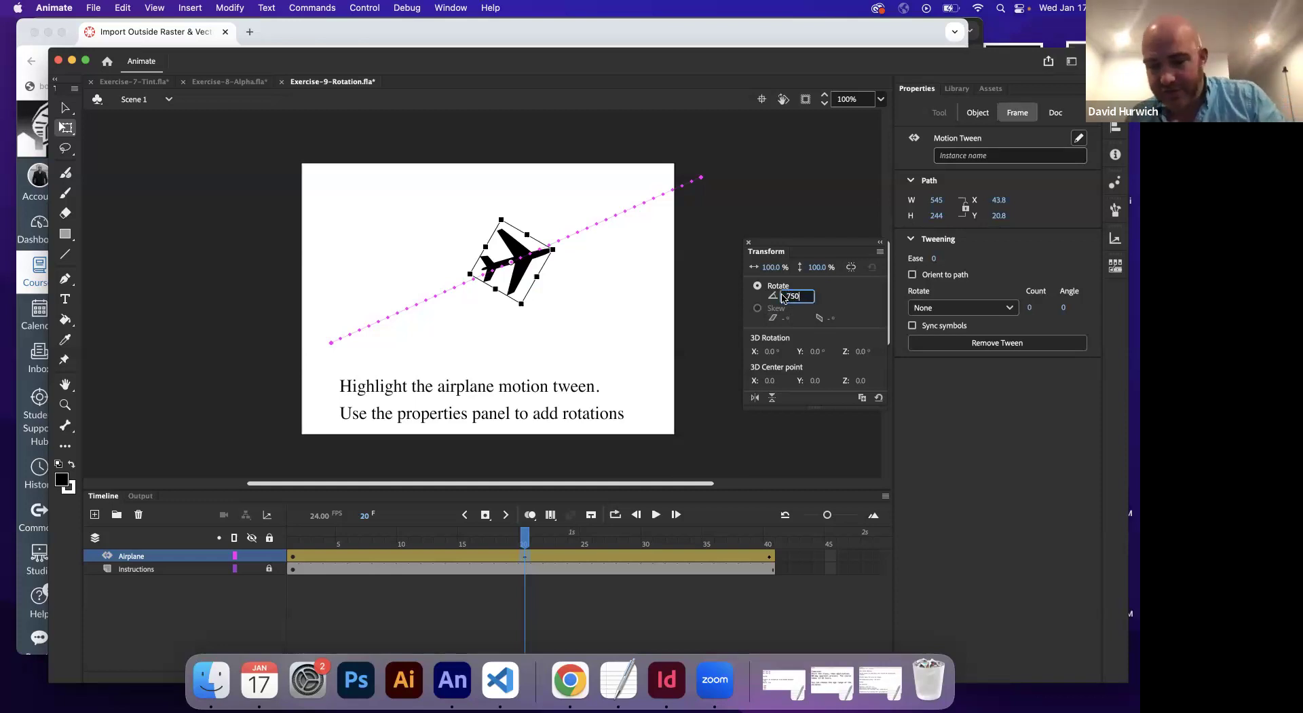
pyautogui.press('Return')
# Play the airplane's 750° rotation from frame 1, then stop playback
pyautogui.click(294, 546)
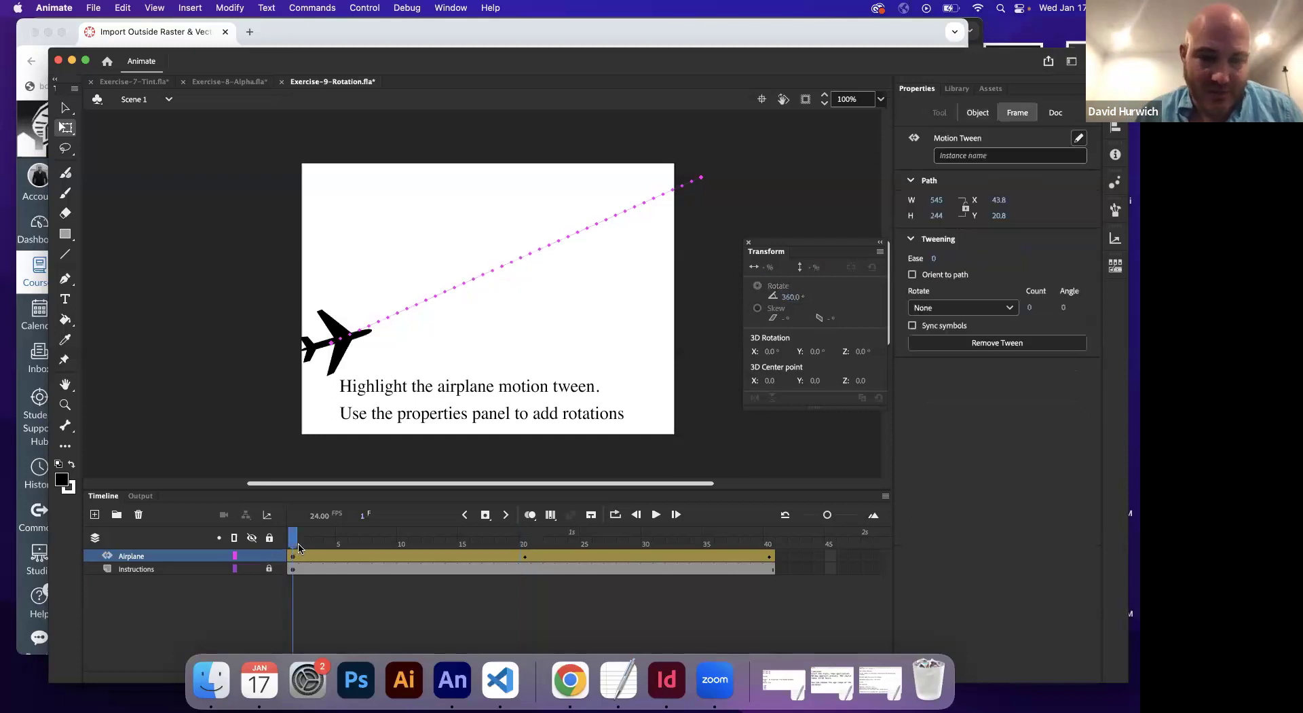
pyautogui.click(524, 540)
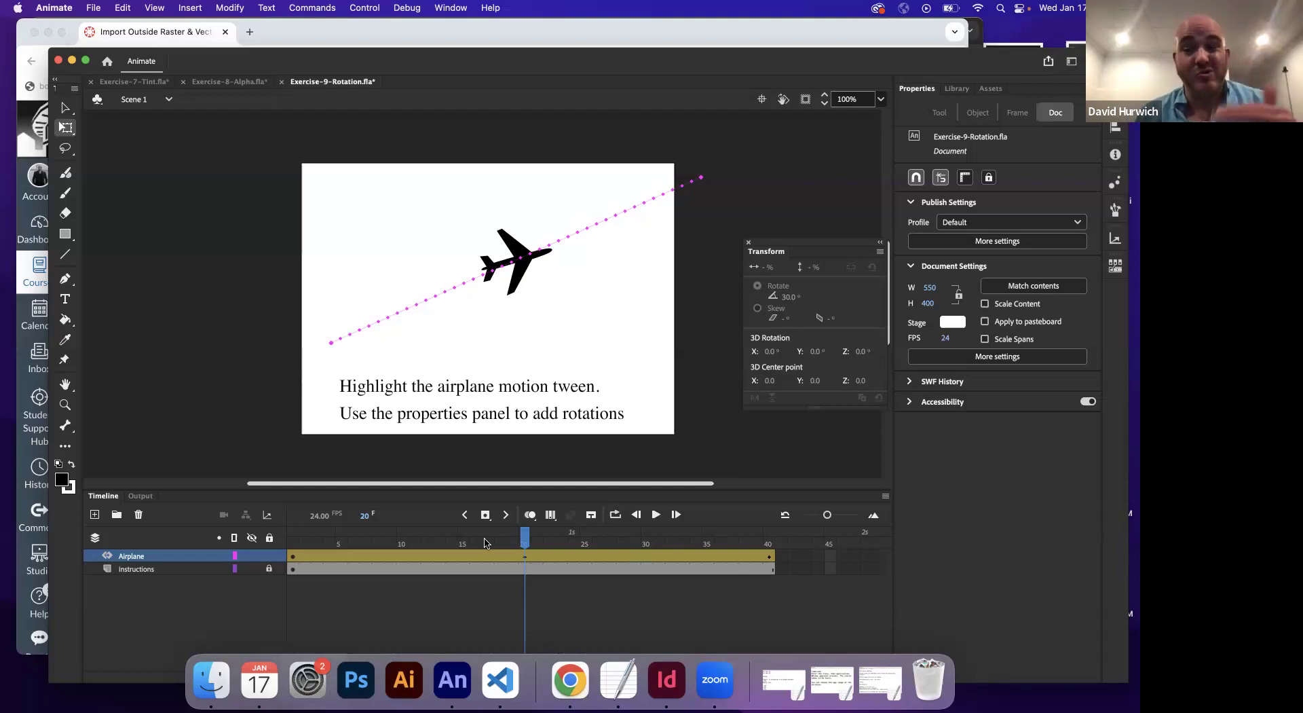
pyautogui.click(293, 553)
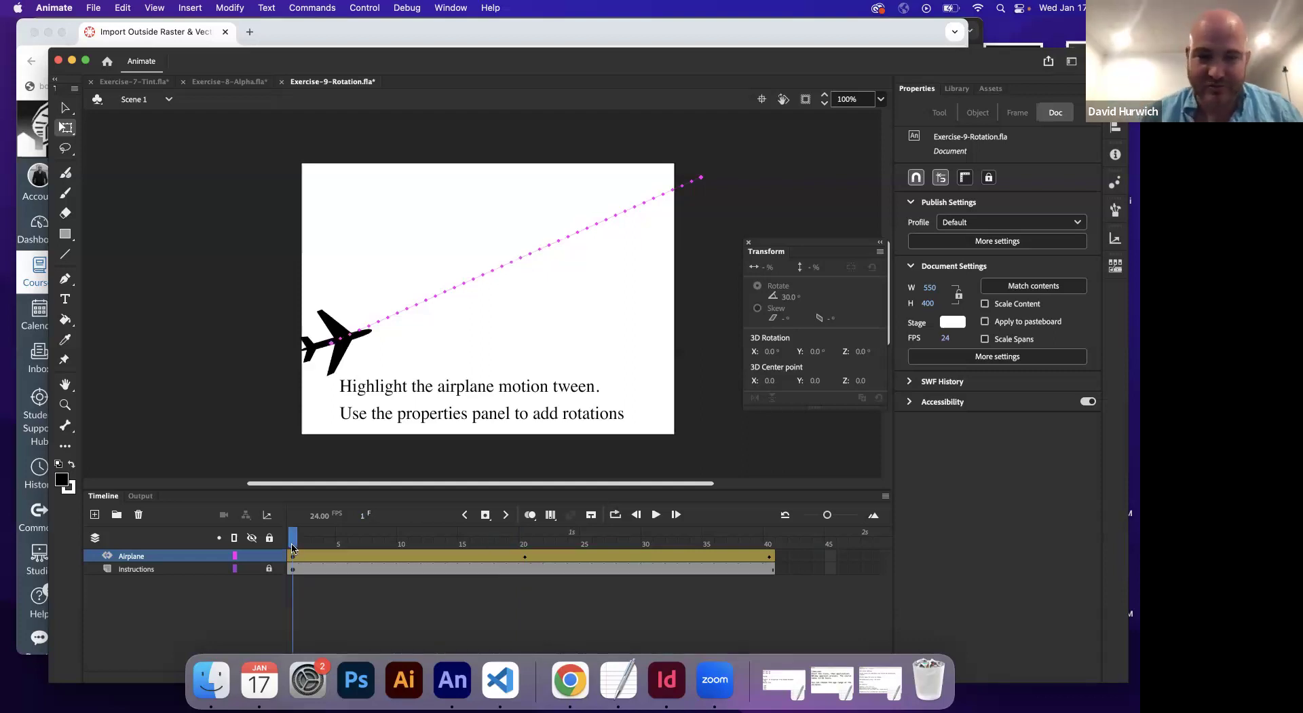
pyautogui.press('Return')
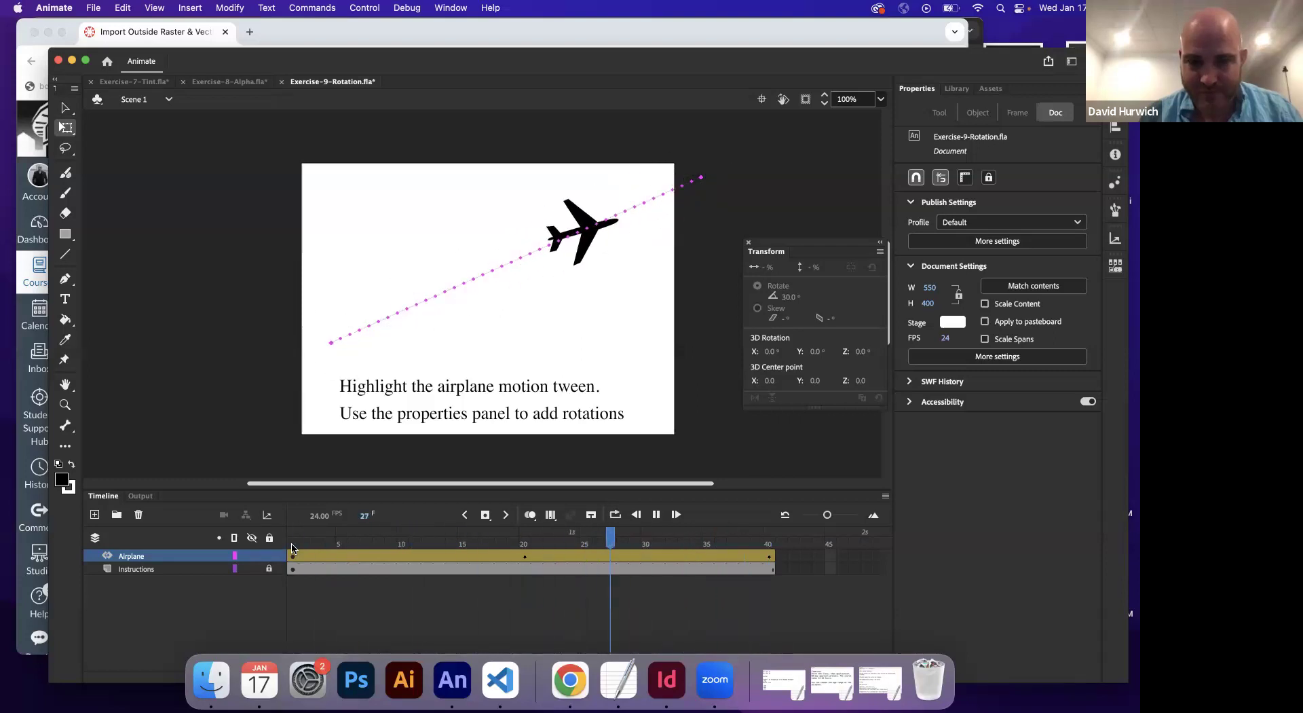
pyautogui.press('Return')
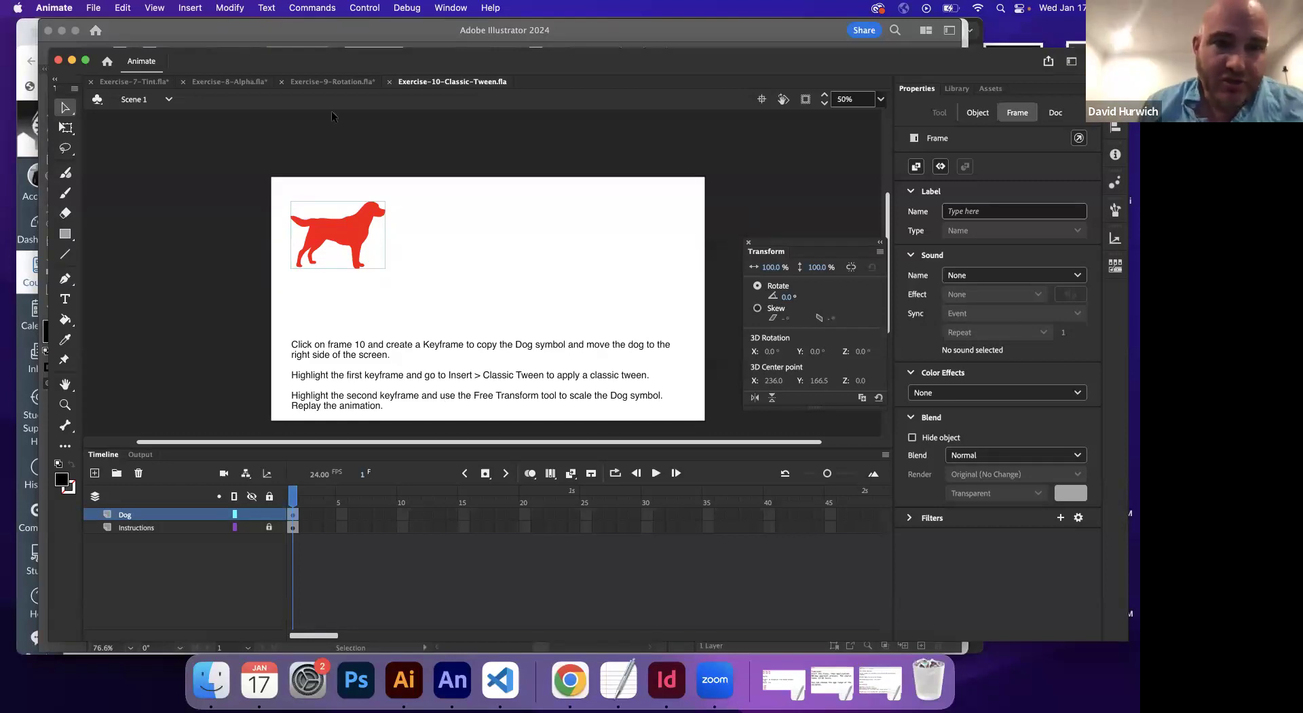
# Switch to Exercise-10-Classic-Tween.fla and hide its Instructions layer
pyautogui.click(331, 82)
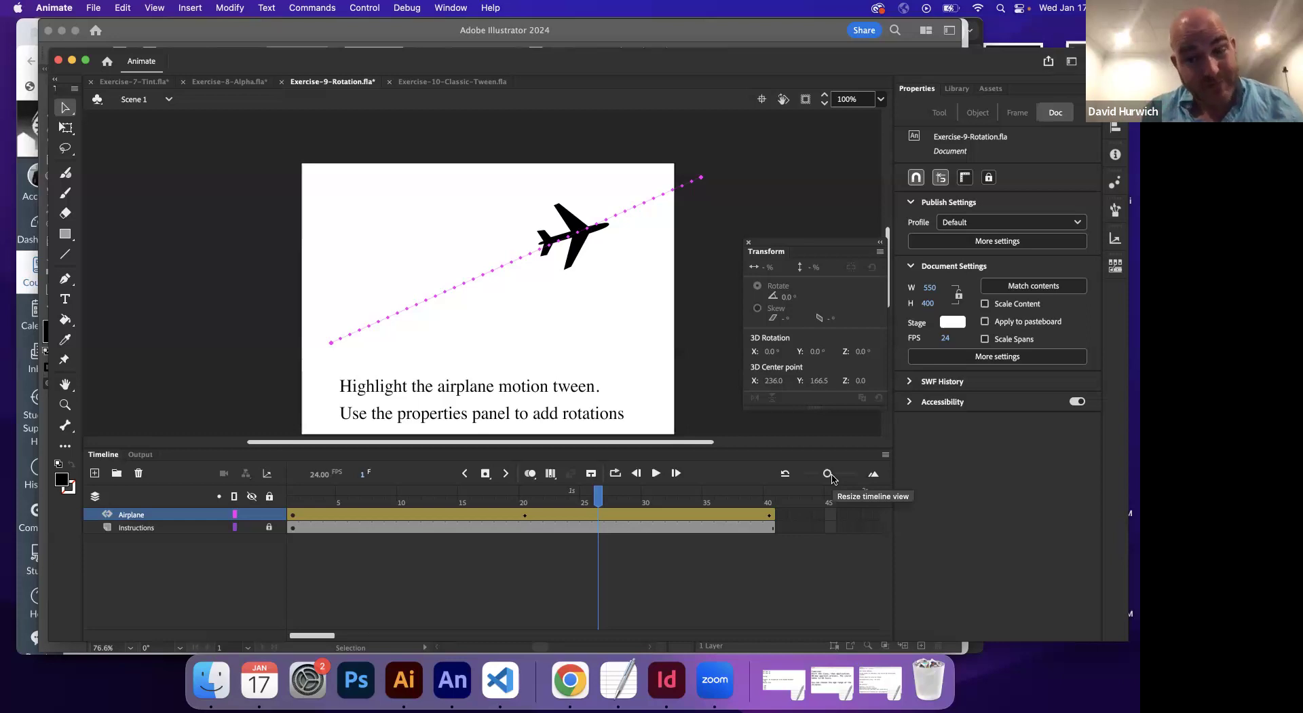
pyautogui.click(433, 83)
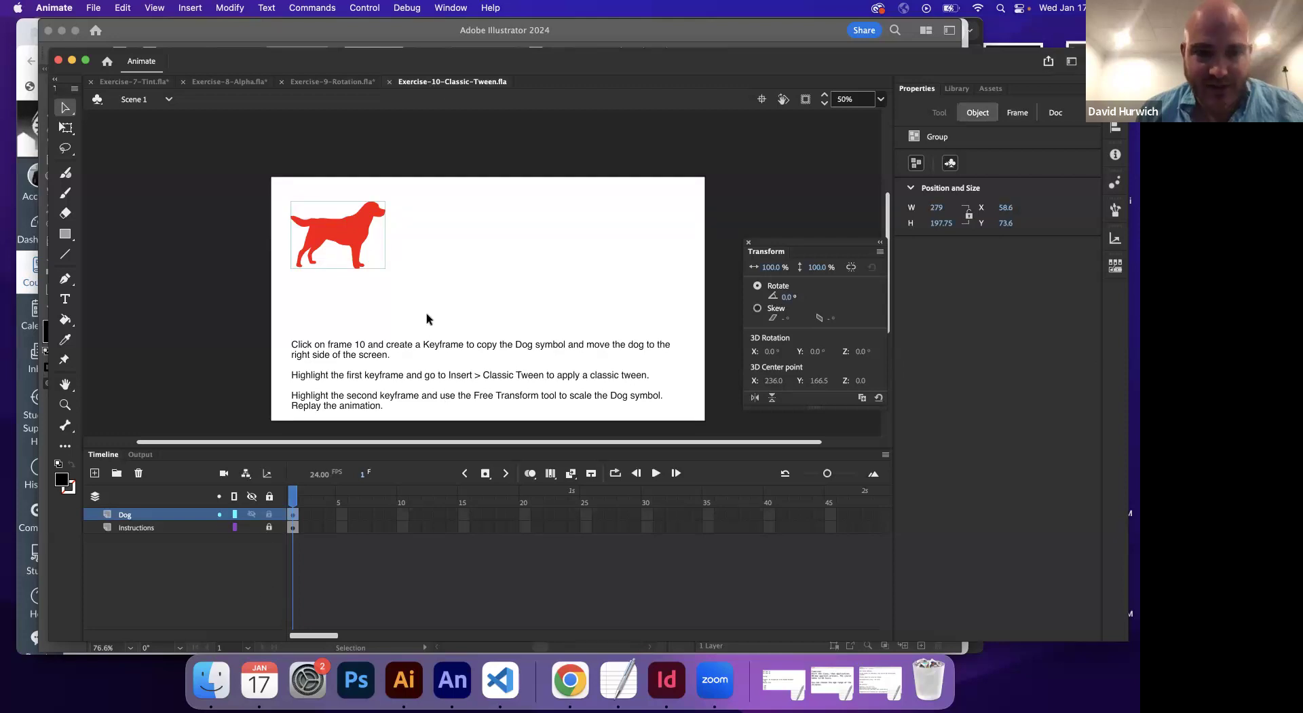
pyautogui.click(252, 527)
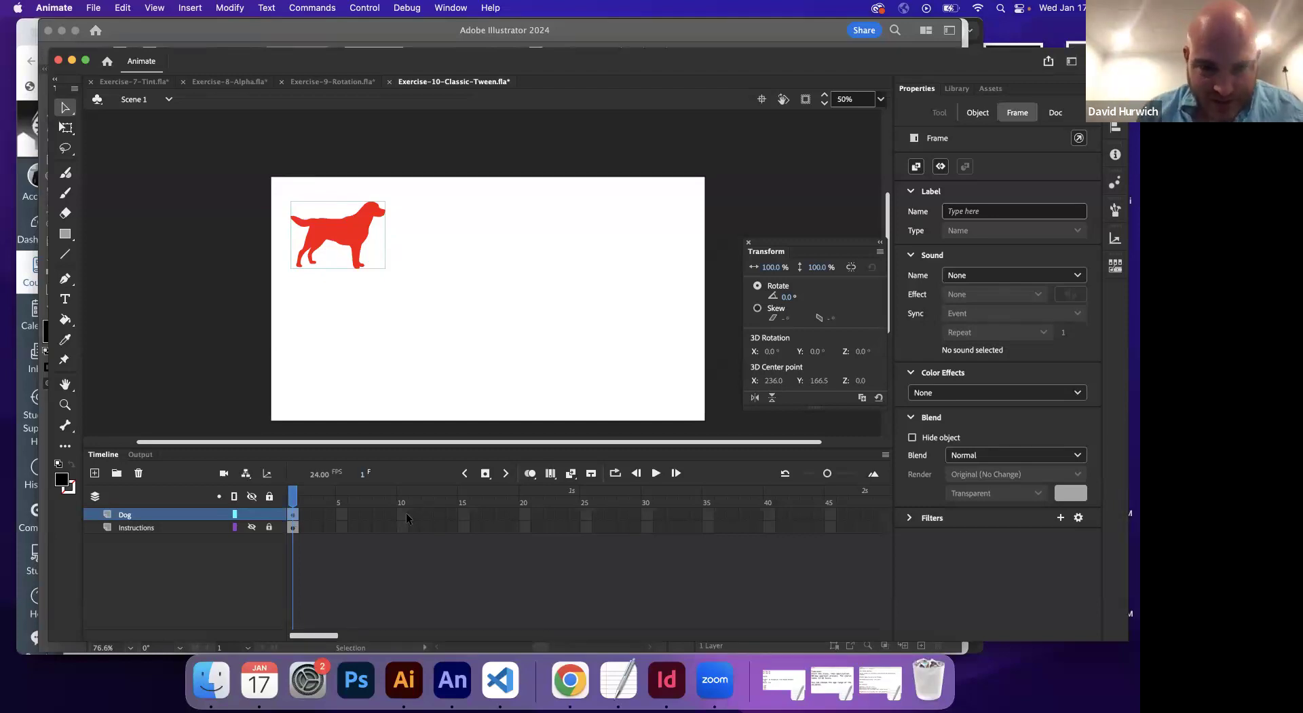
# Insert a keyframe at frame 20 on the Dog layer
pyautogui.click(524, 513)
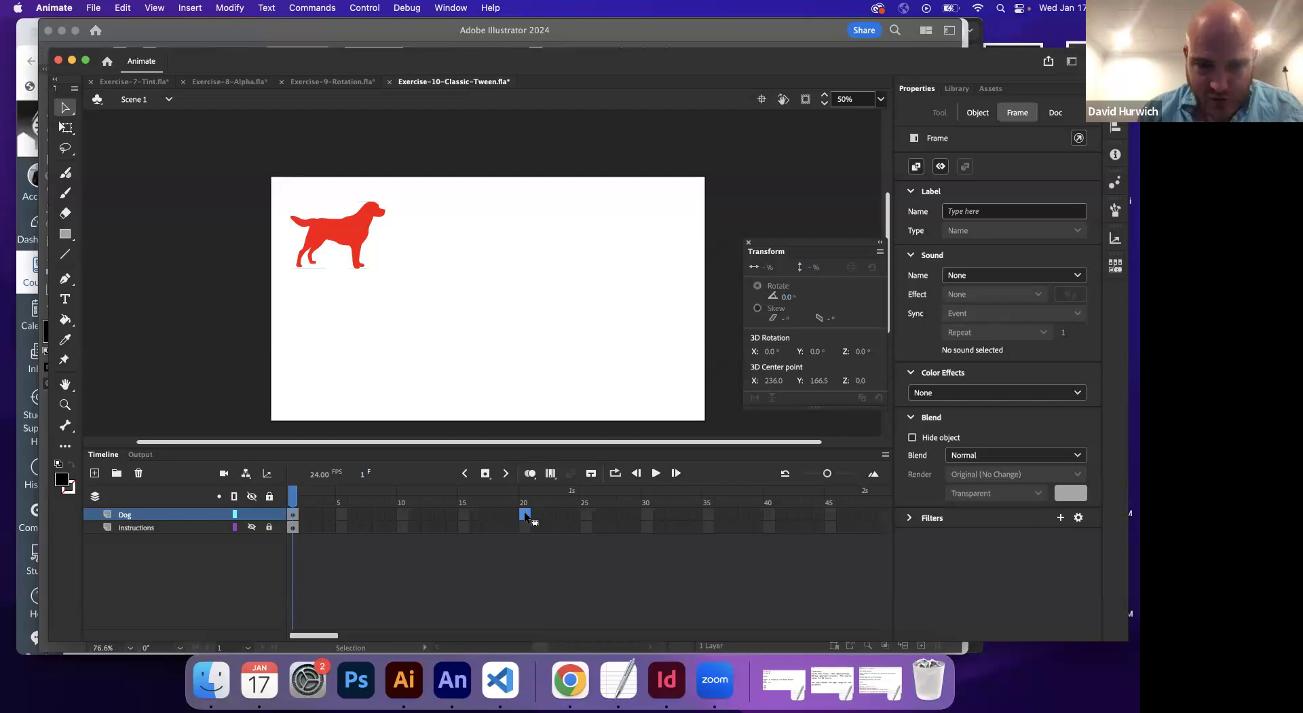
pyautogui.click(190, 8)
pyautogui.moveTo(202, 105)
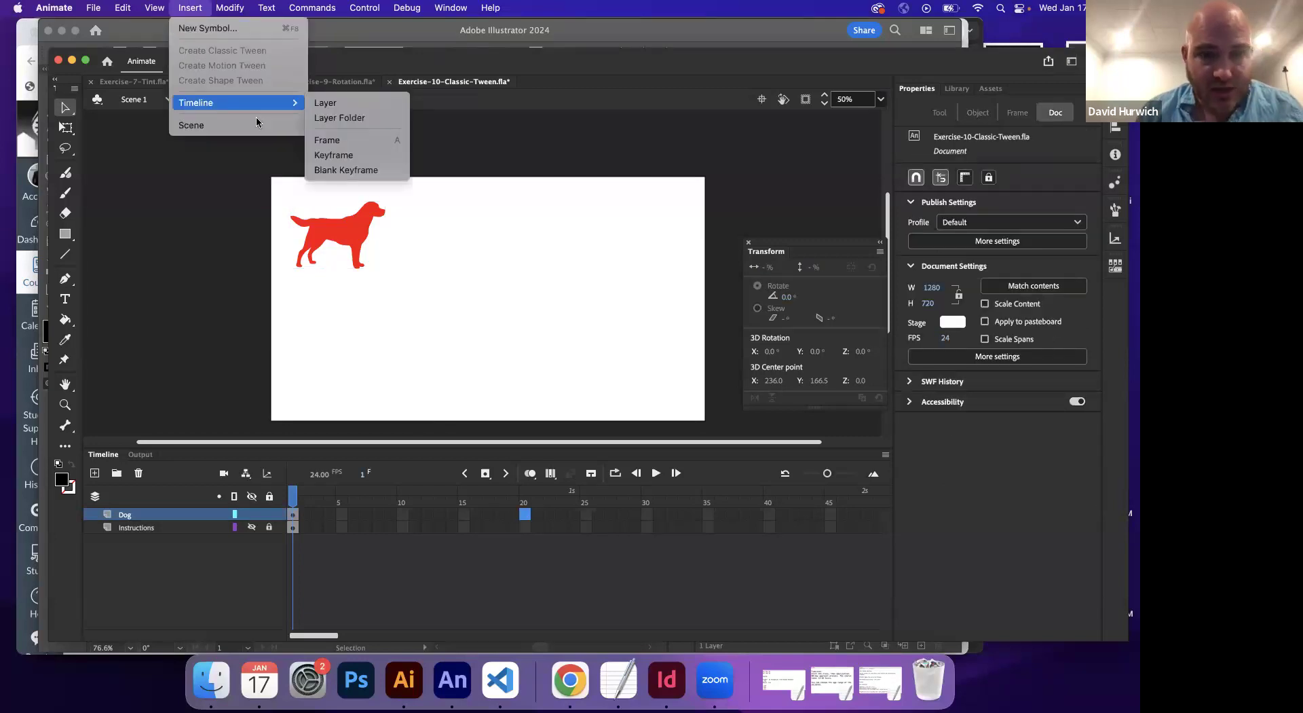
pyautogui.click(359, 516)
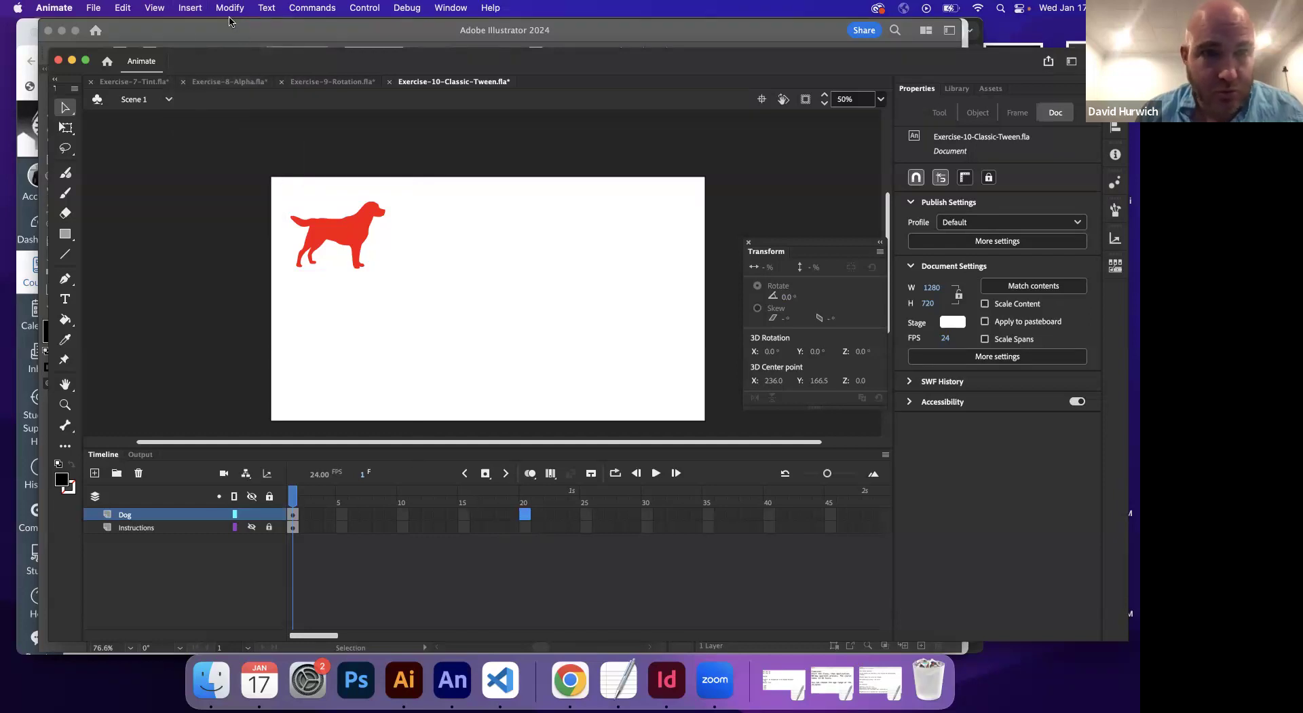
pyautogui.click(190, 7)
pyautogui.moveTo(196, 103)
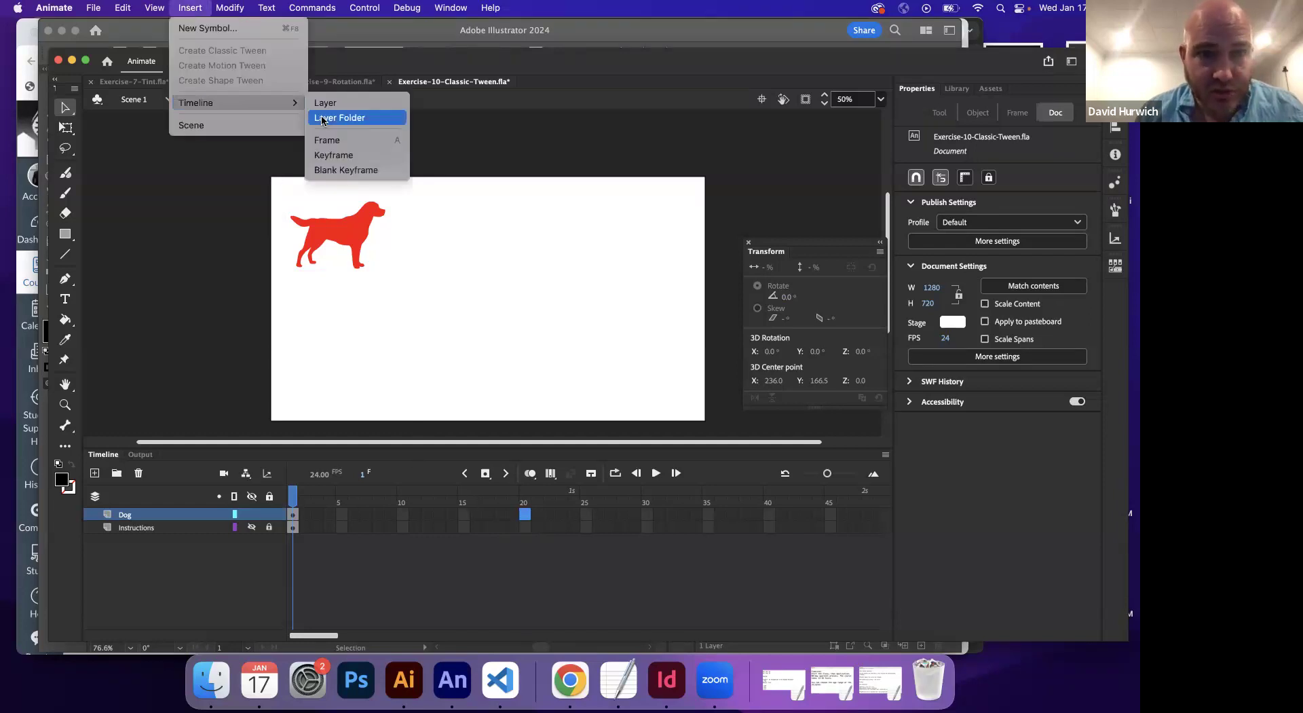
pyautogui.click(334, 154)
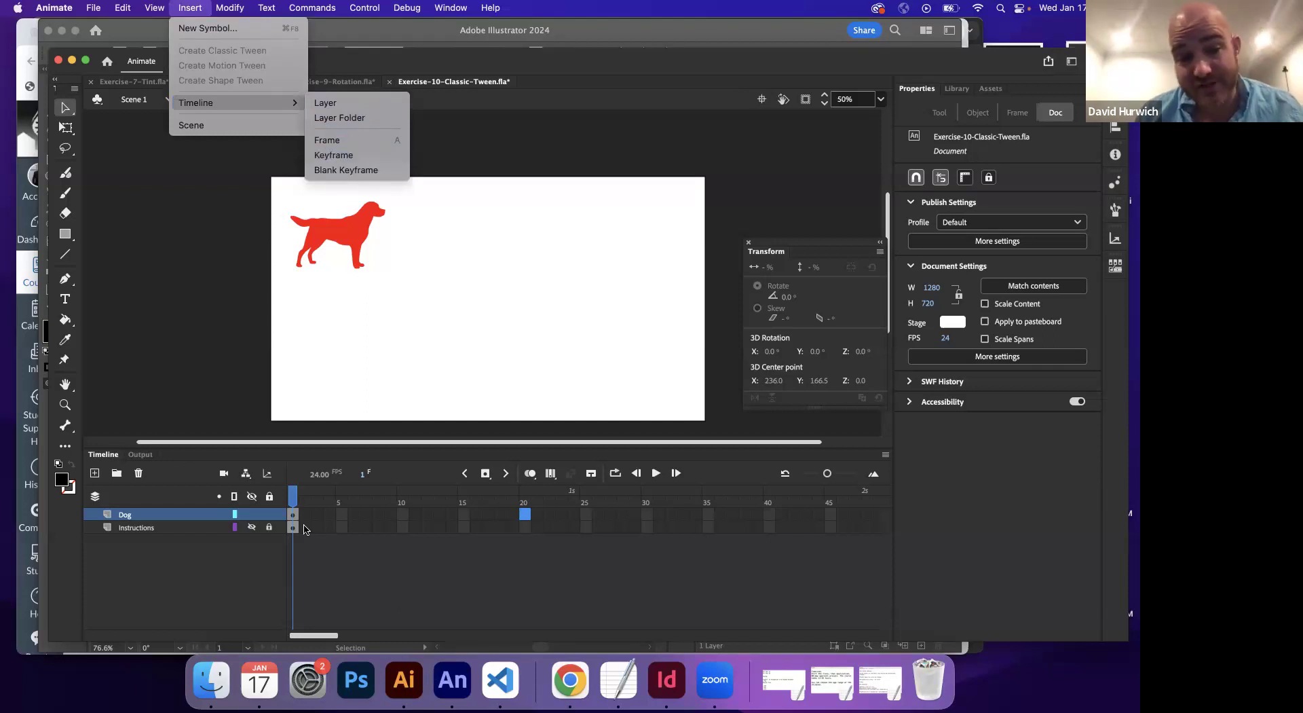
# Select the dog and preview the Dog symbol in the Library, then reselect frame 20
pyautogui.click(347, 224)
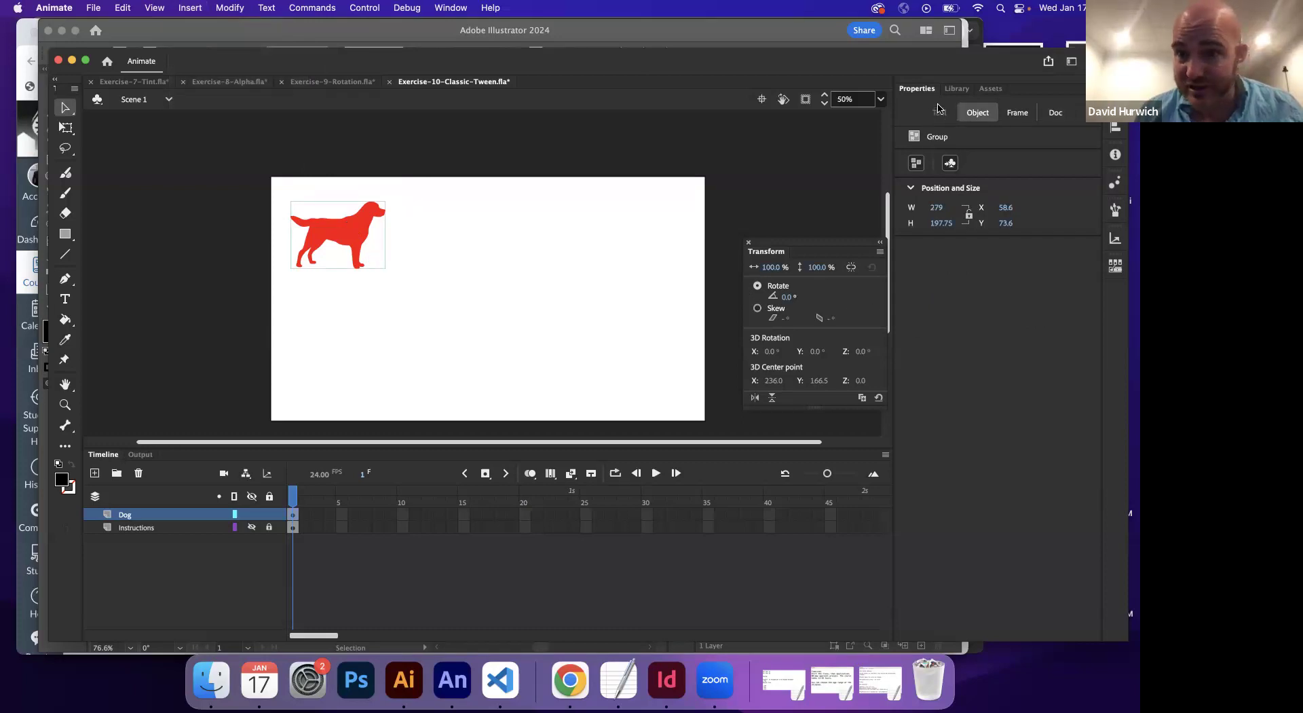
pyautogui.click(965, 88)
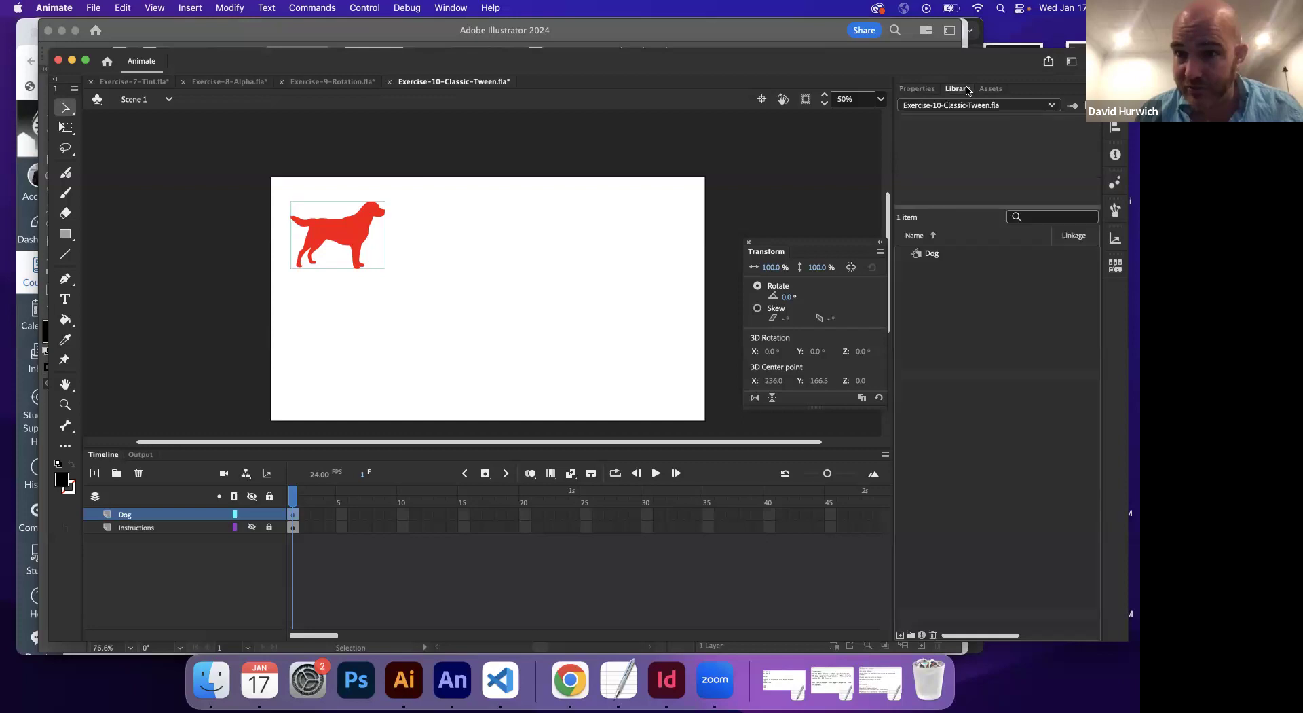
pyautogui.click(938, 254)
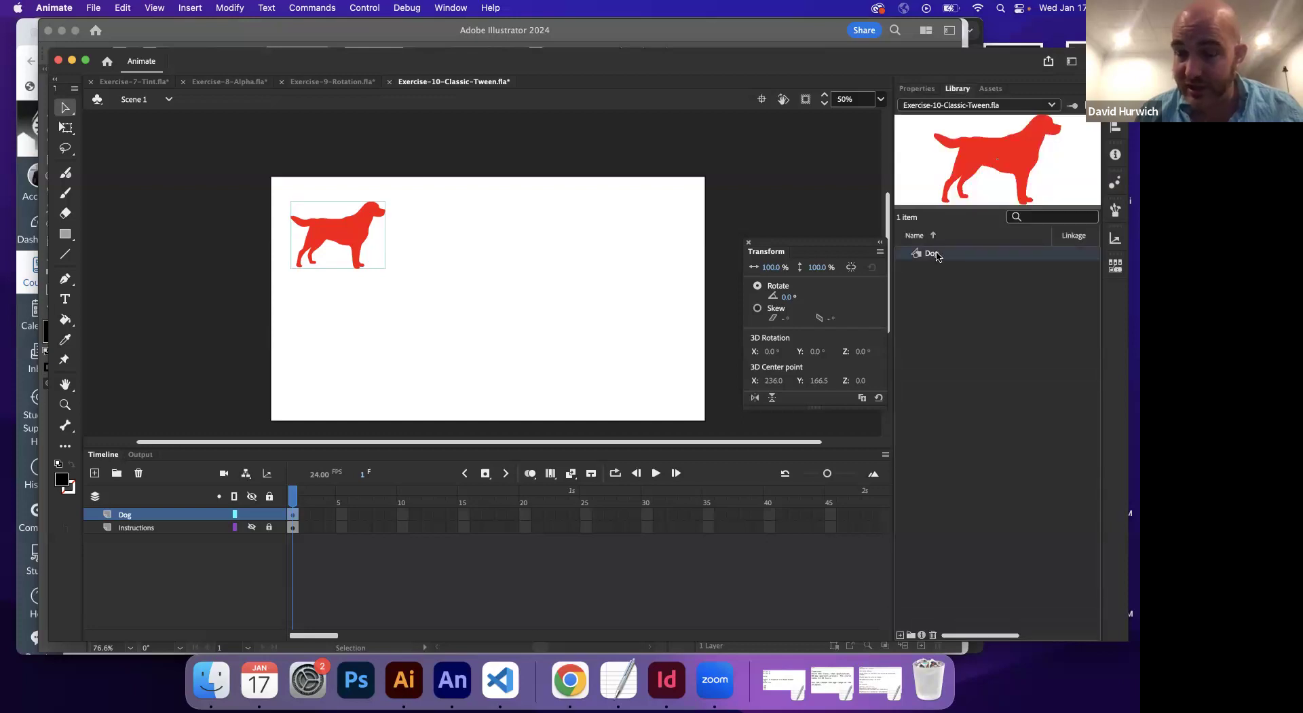
pyautogui.click(464, 514)
pyautogui.click(523, 514)
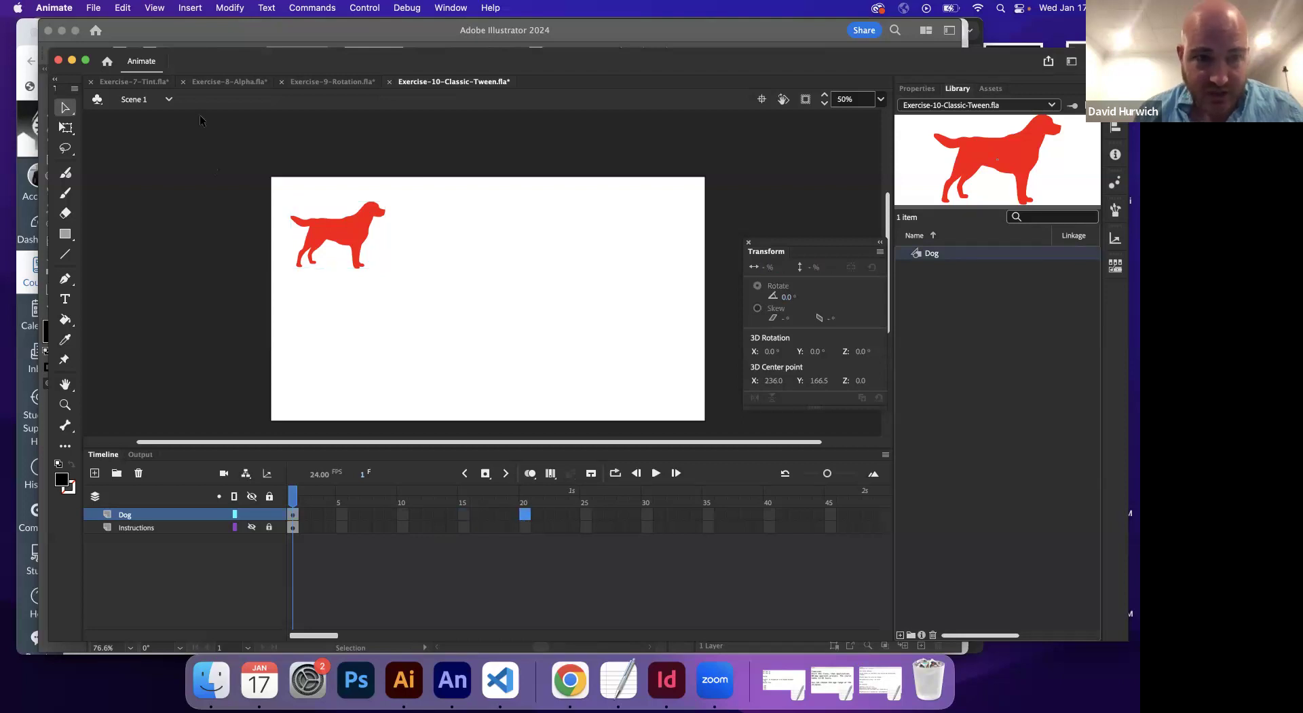
# Add a keyframe at frame 20 of the Dog layer
pyautogui.click(184, 7)
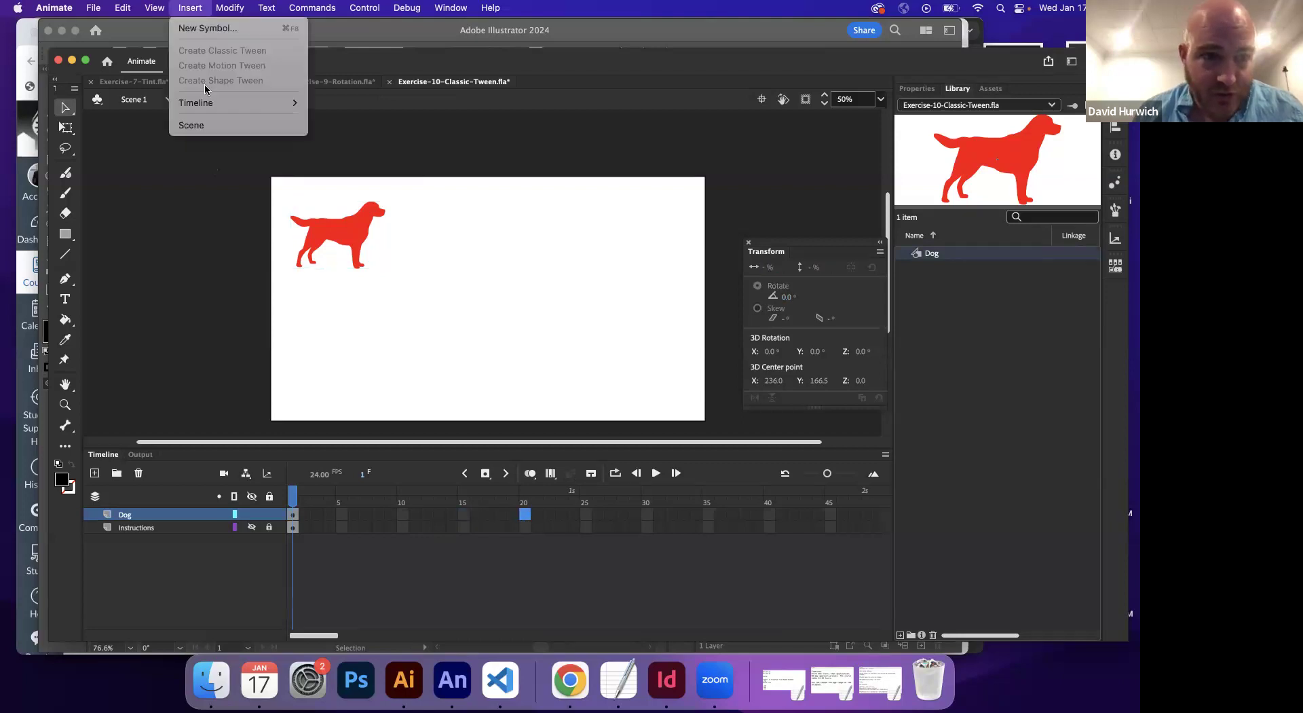
pyautogui.moveTo(209, 106)
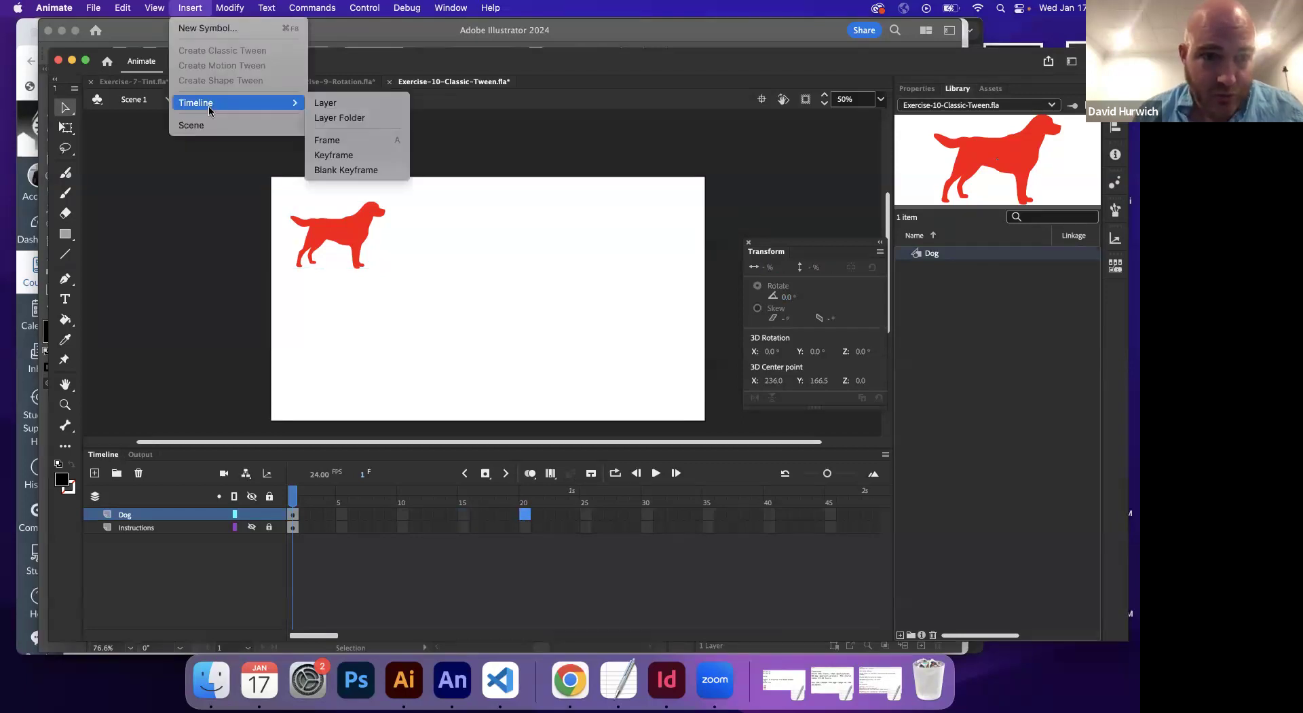
pyautogui.click(344, 154)
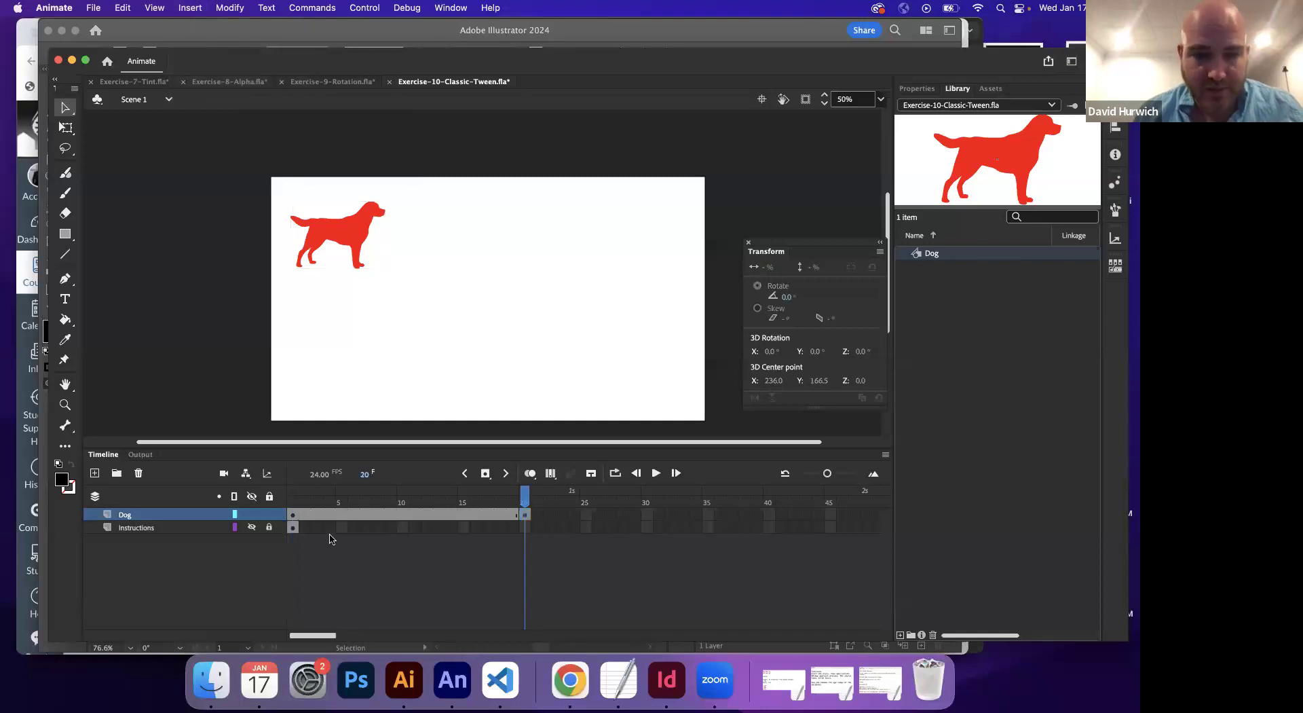
# Move the dog to the stage's right side on frame 20, comparing against frame 1
pyautogui.click(293, 514)
pyautogui.click(525, 515)
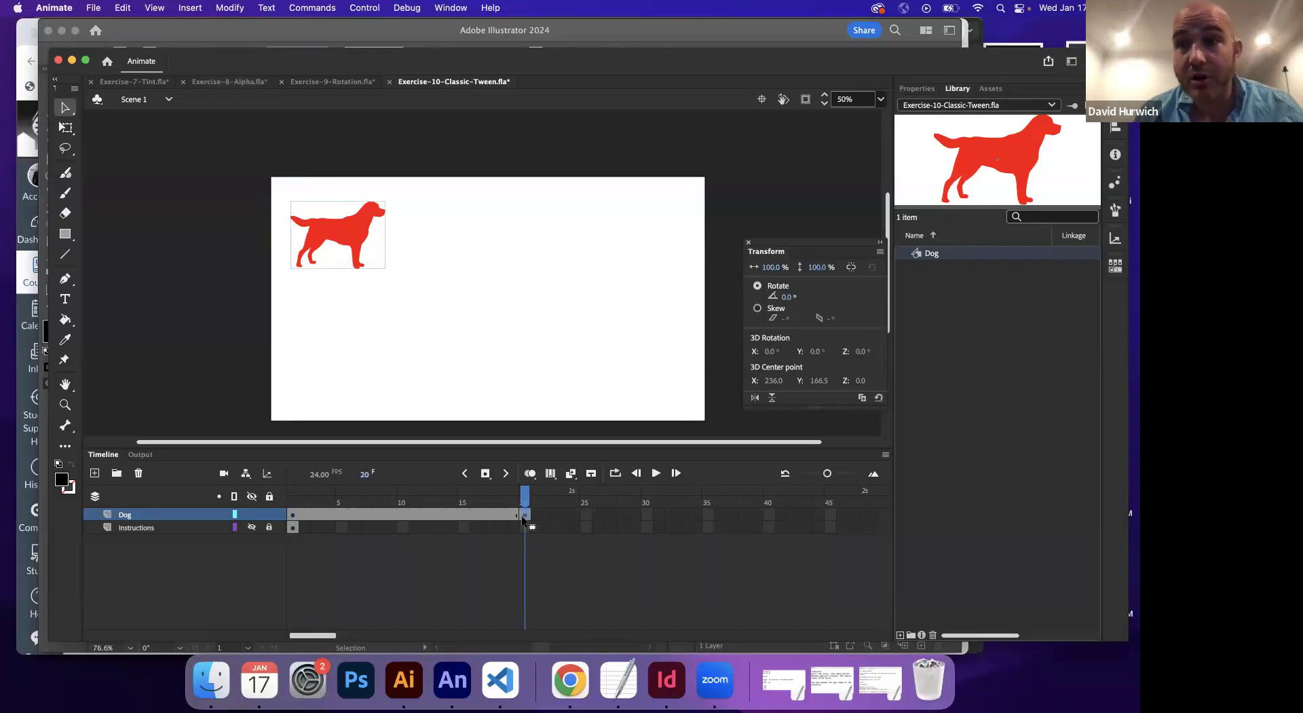
pyautogui.click(294, 515)
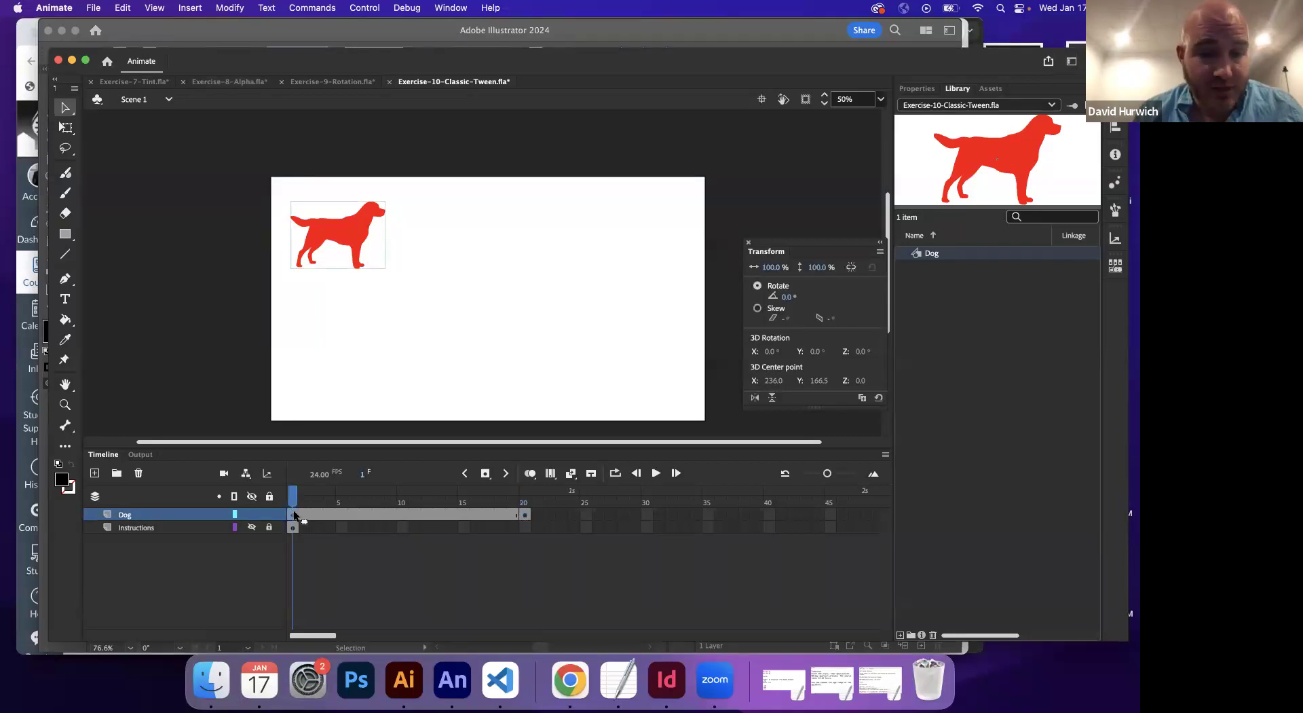
pyautogui.click(525, 515)
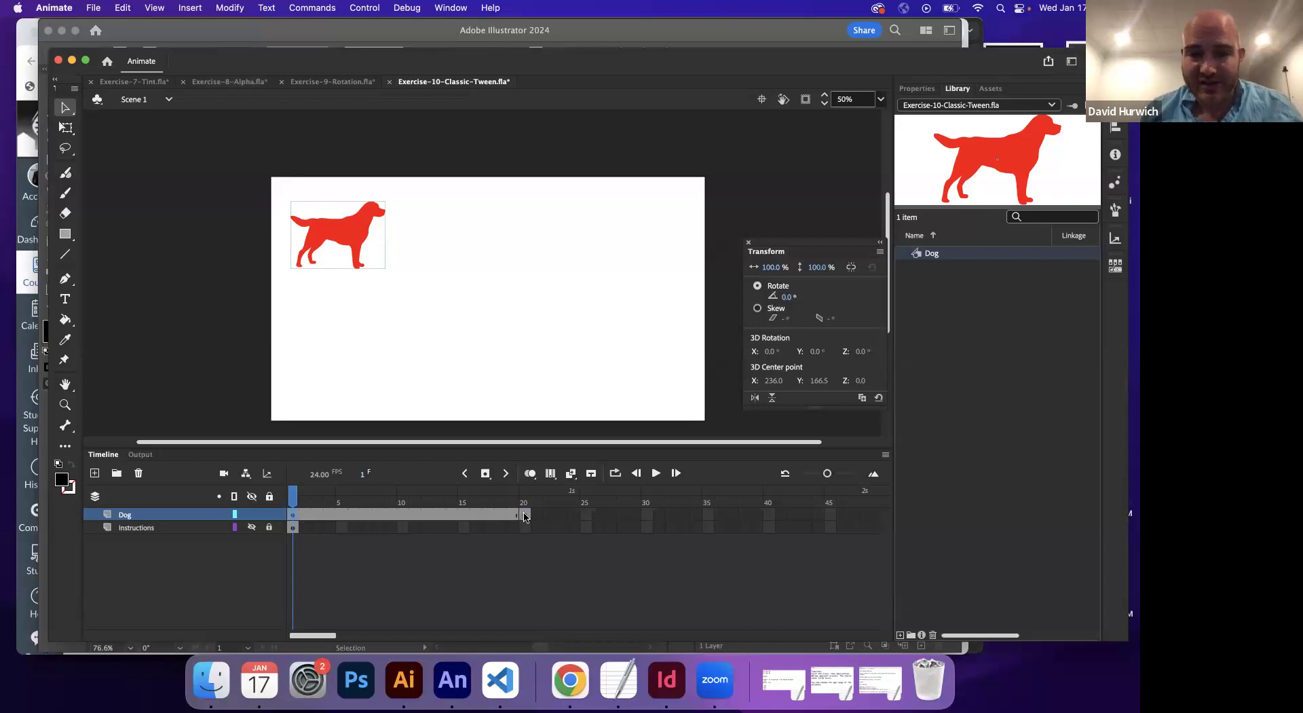
pyautogui.moveTo(368, 253); pyautogui.dragTo(655, 239)
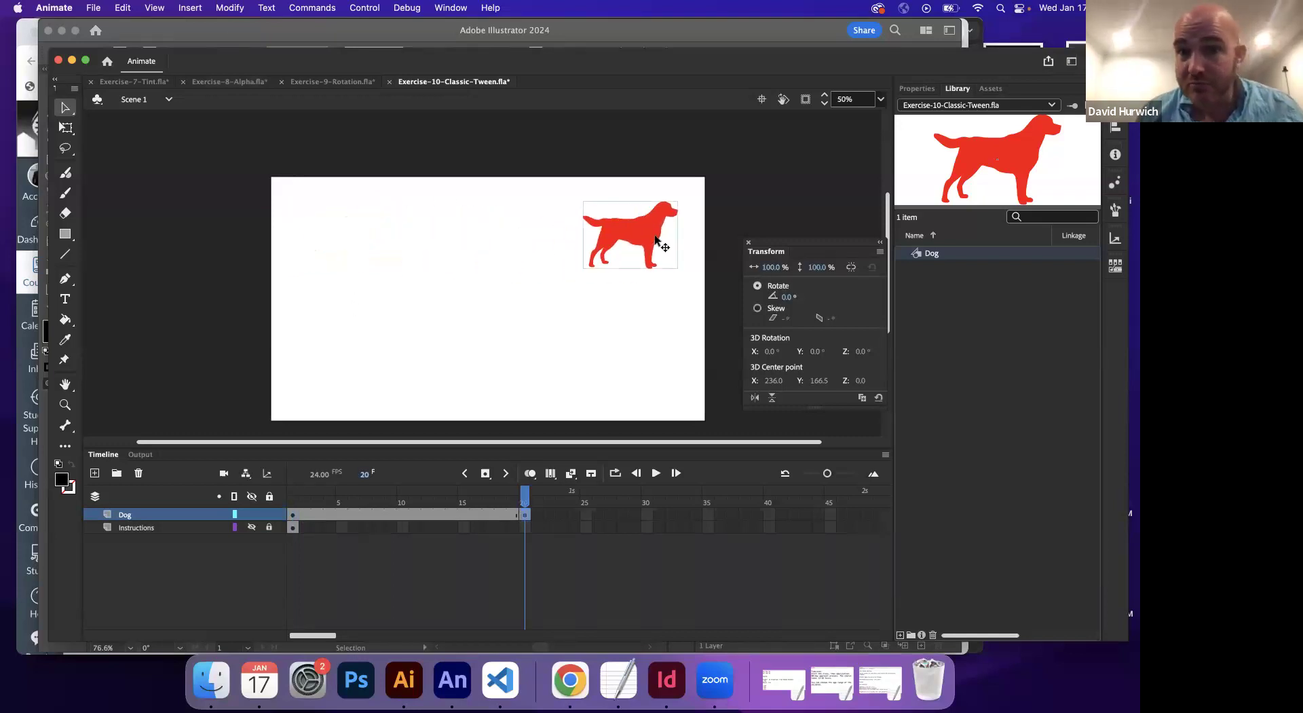
pyautogui.click(299, 502)
pyautogui.moveTo(297, 501); pyautogui.dragTo(525, 506)
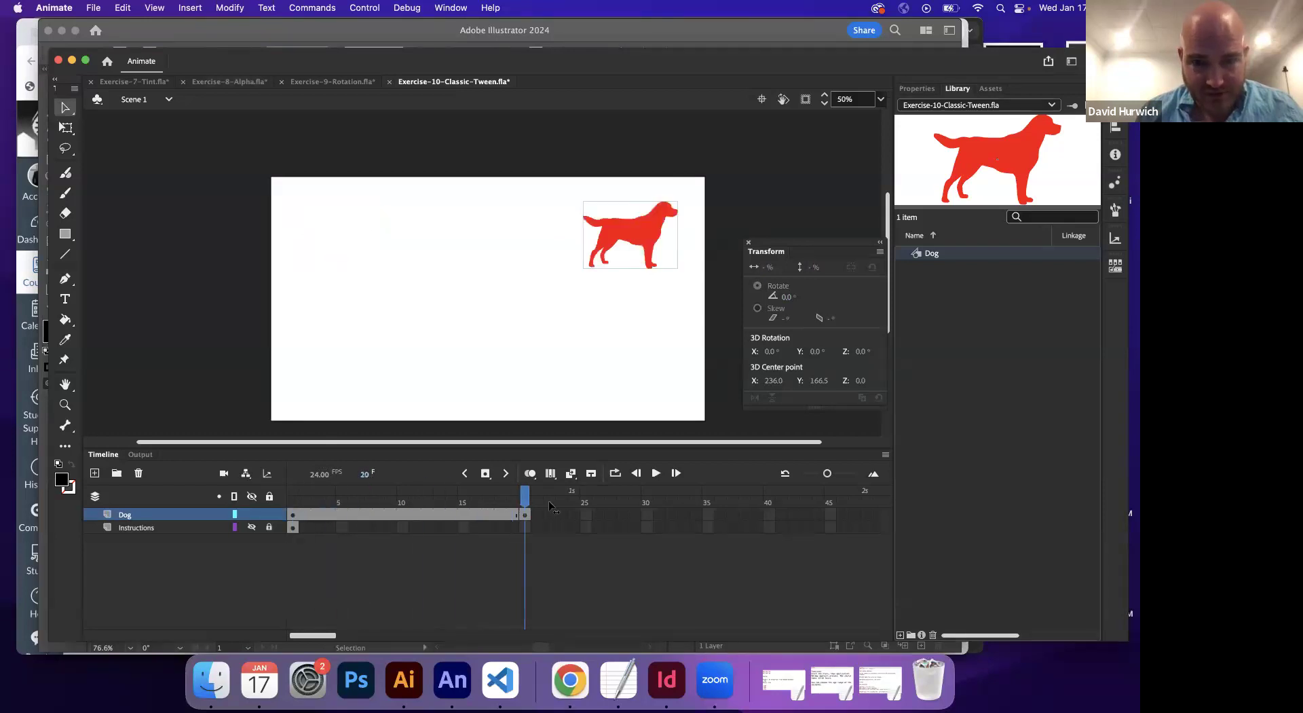
pyautogui.click(293, 503)
pyautogui.click(293, 515)
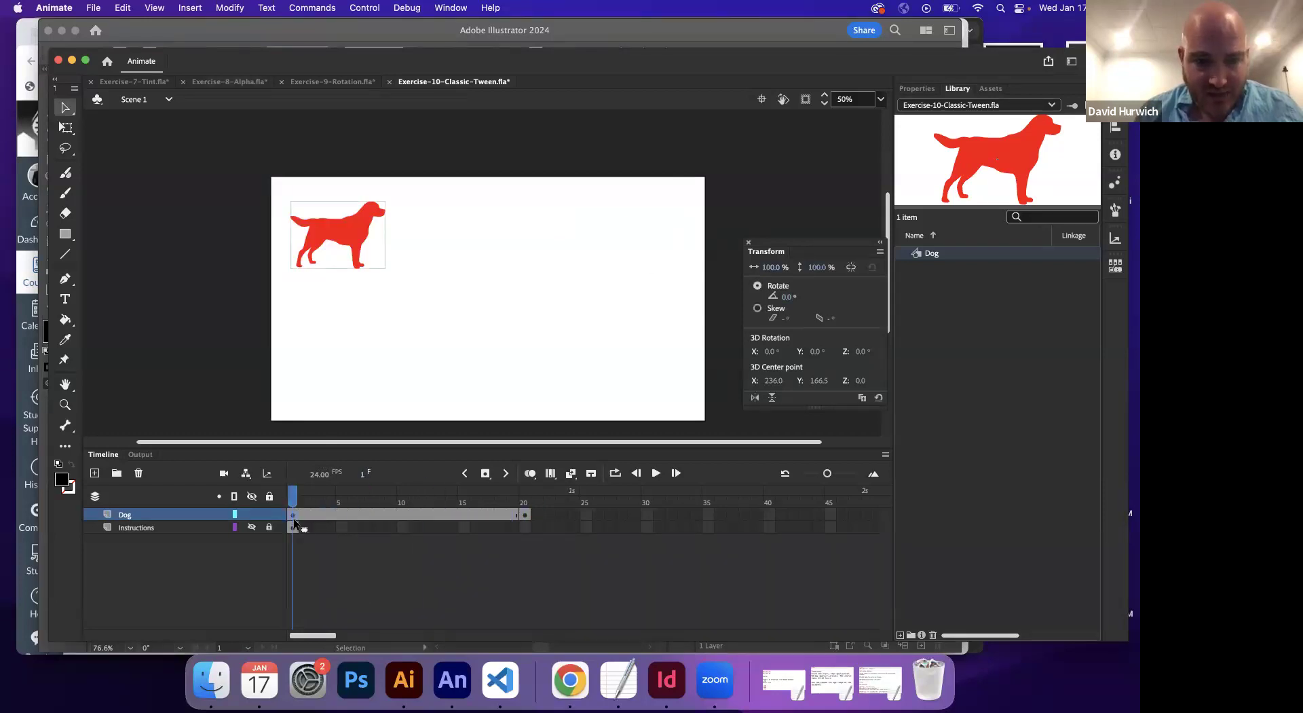
# Create a classic tween across frames 1–20, accepting the symbol conversion, and scrub to preview the slide
pyautogui.click(190, 8)
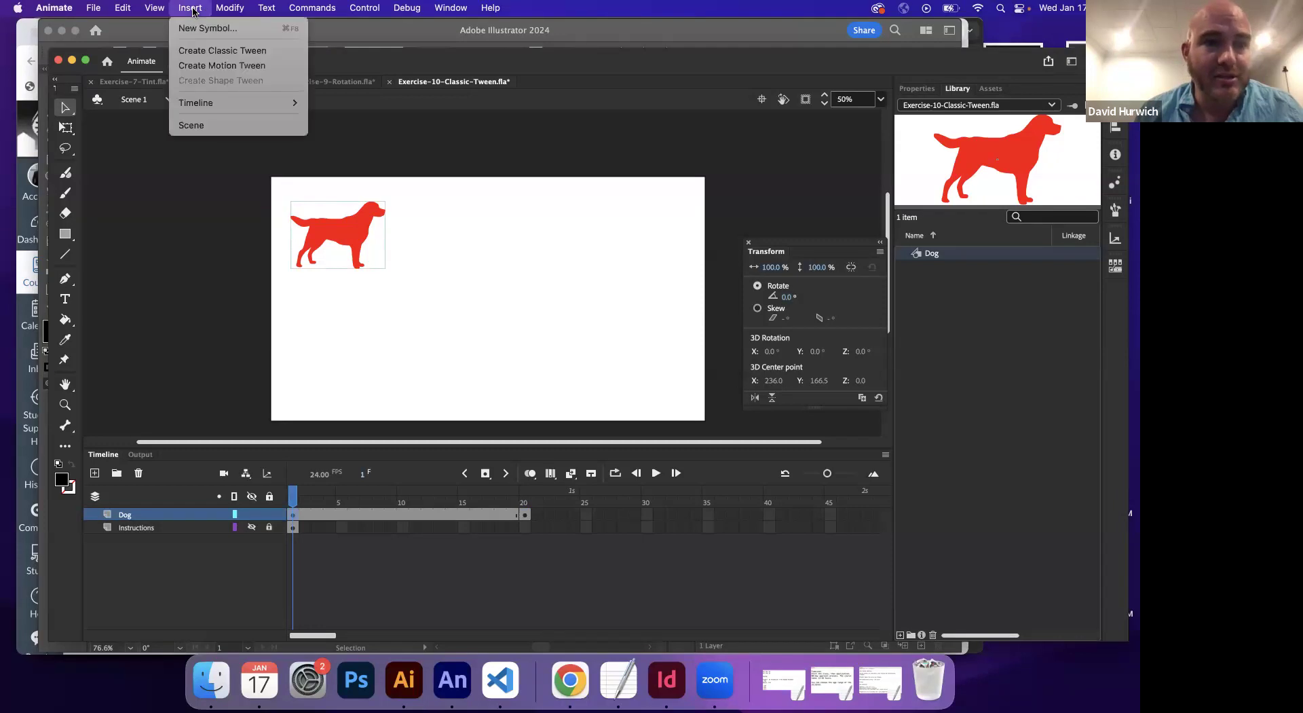
pyautogui.click(193, 48)
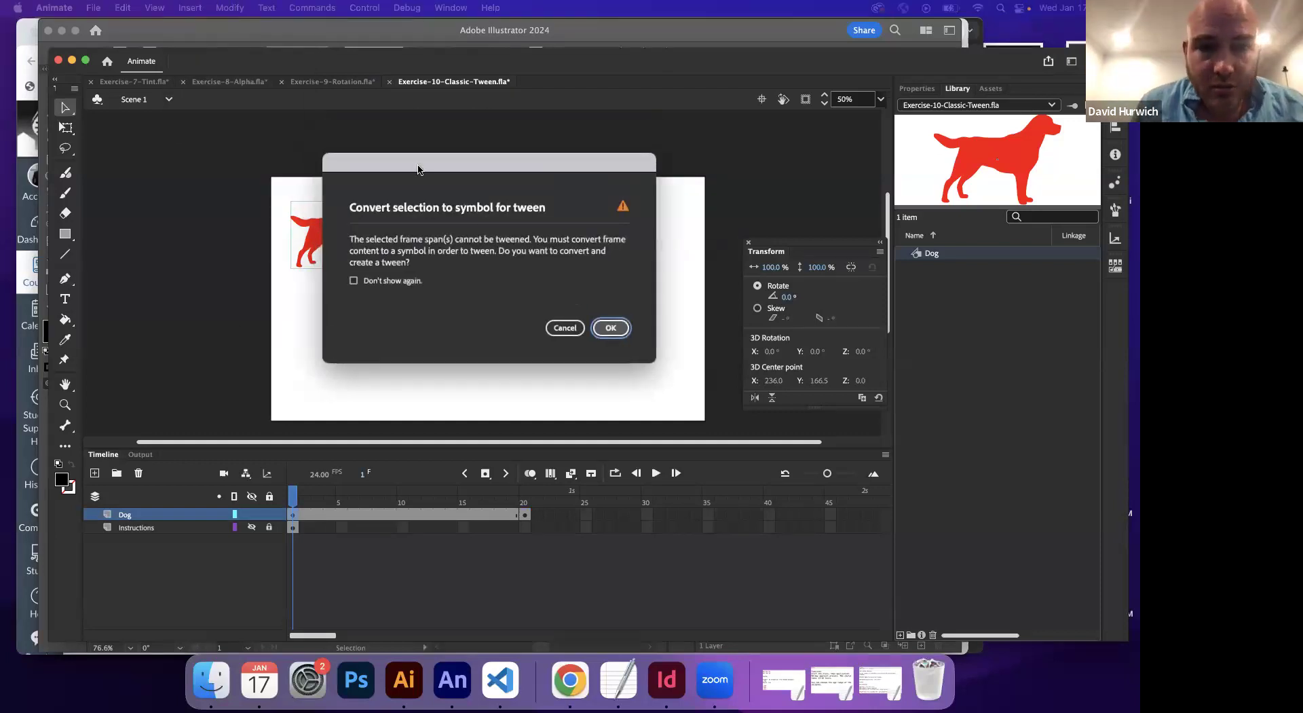
pyautogui.click(610, 323)
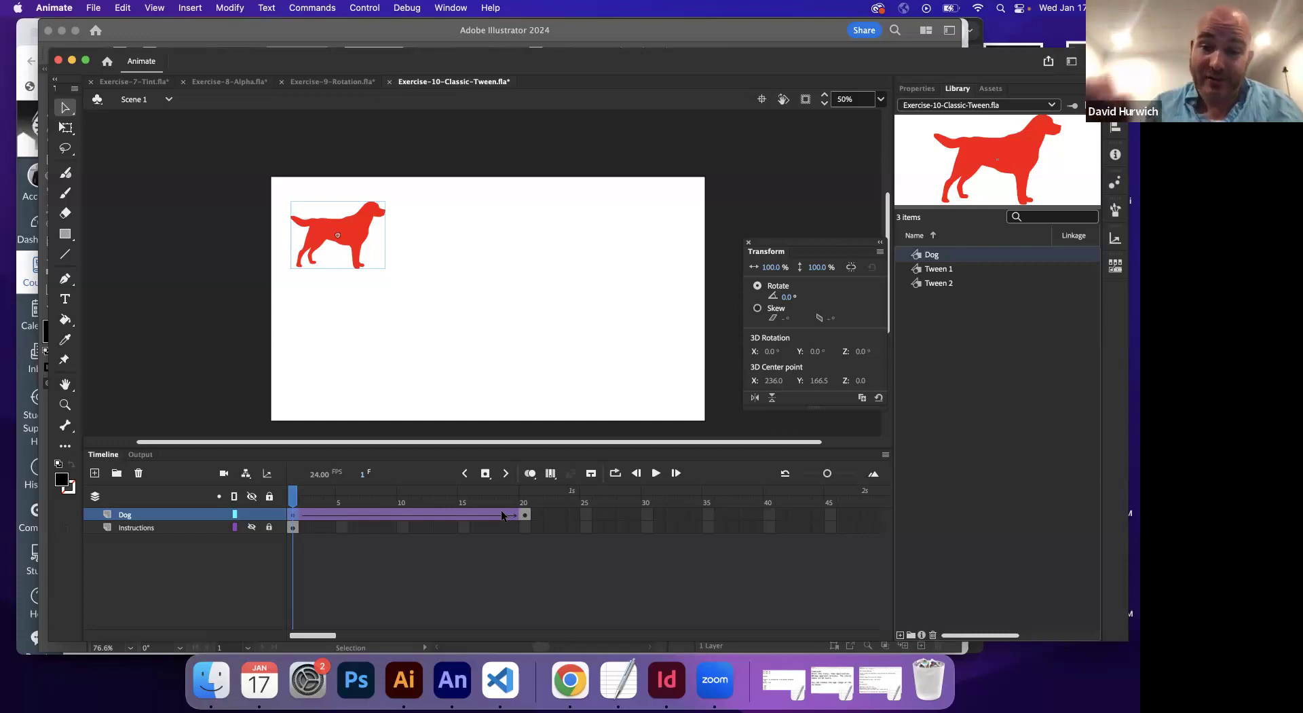
pyautogui.moveTo(293, 499)
pyautogui.mouseDown()
pyautogui.moveTo(526, 505)
pyautogui.moveTo(291, 518)
pyautogui.mouseUp()
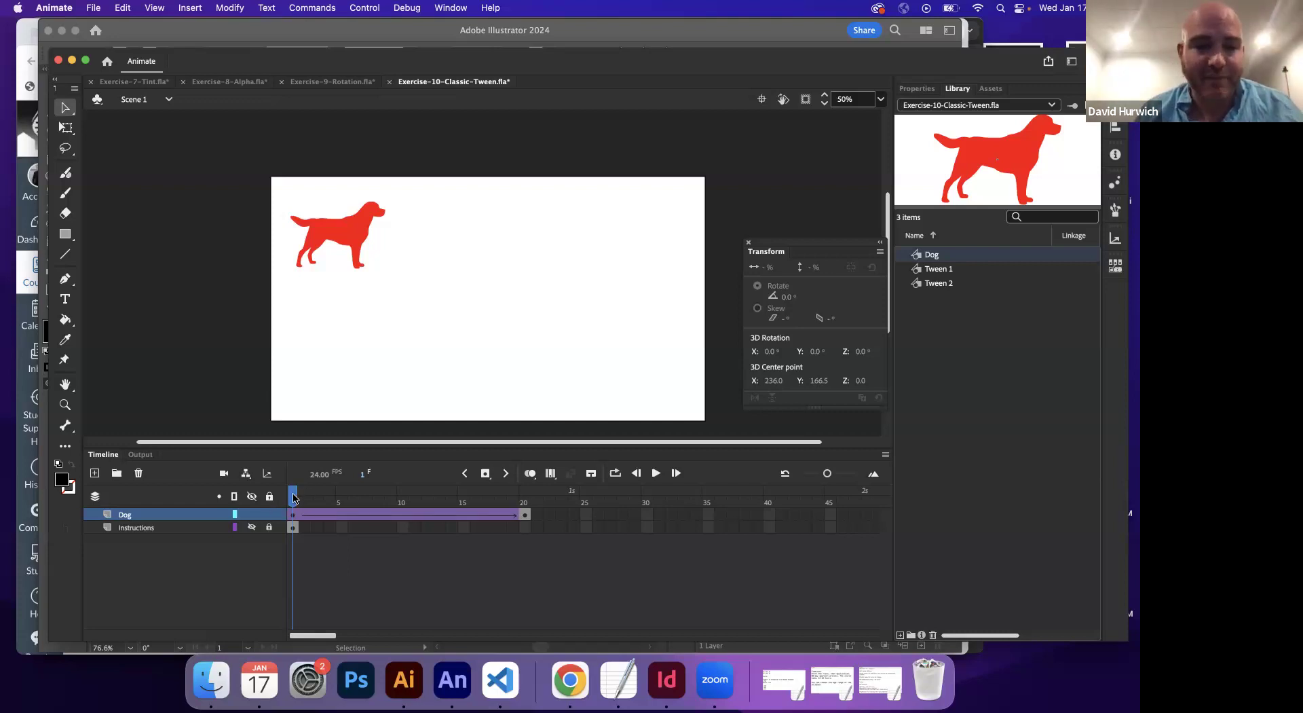
pyautogui.click(329, 82)
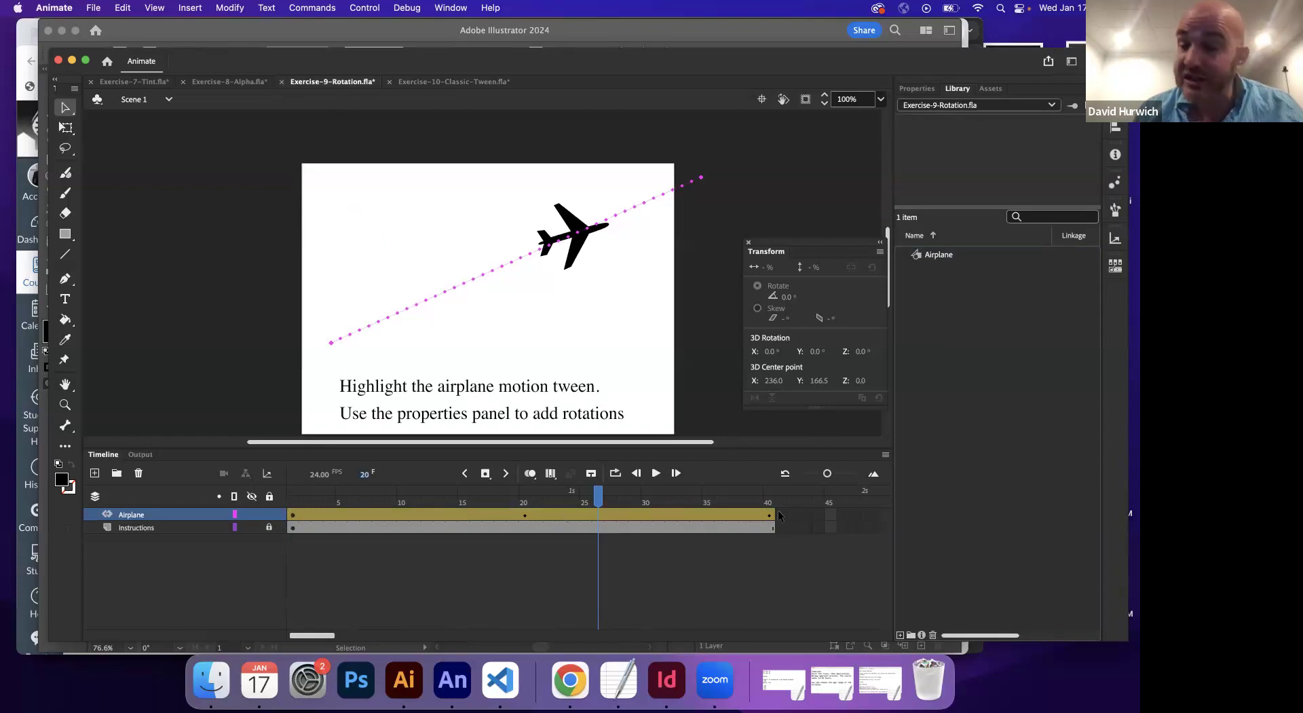
pyautogui.click(475, 82)
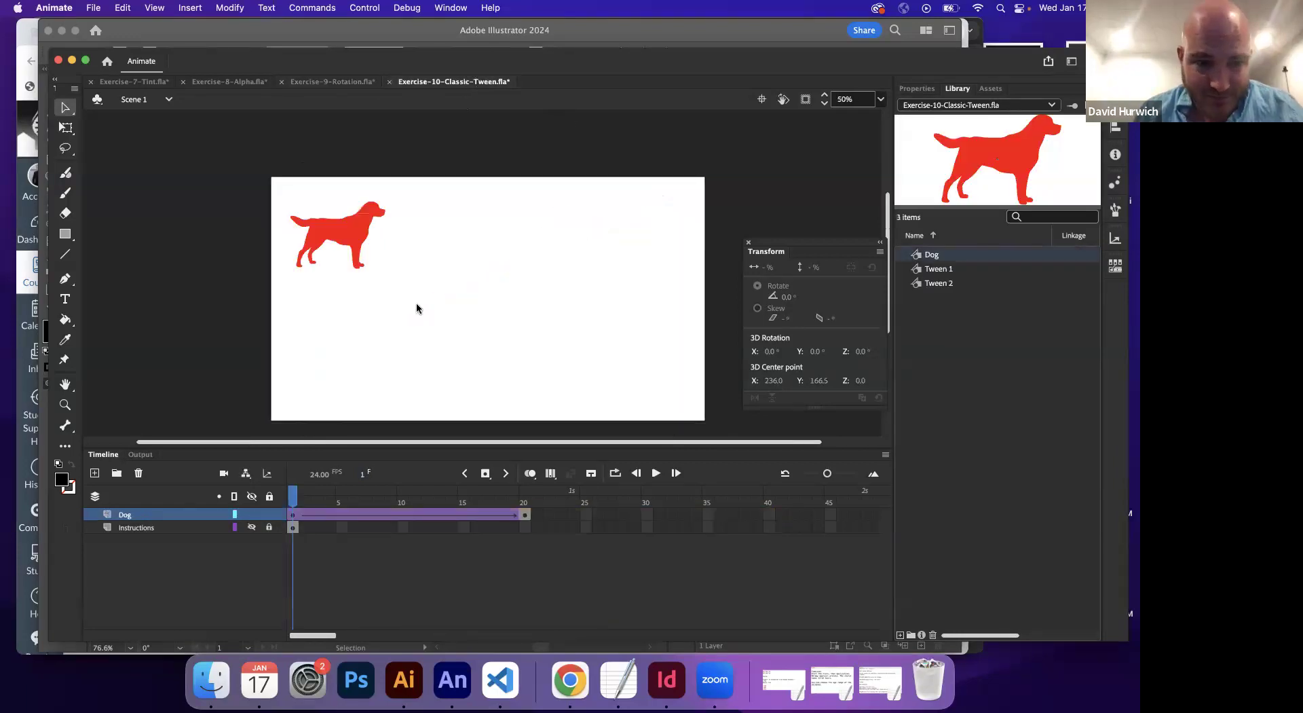
# Scale the frame-20 dog to about 204% with Free Transform and play the tween
pyautogui.moveTo(293, 502); pyautogui.dragTo(524, 528)
pyautogui.click(650, 233)
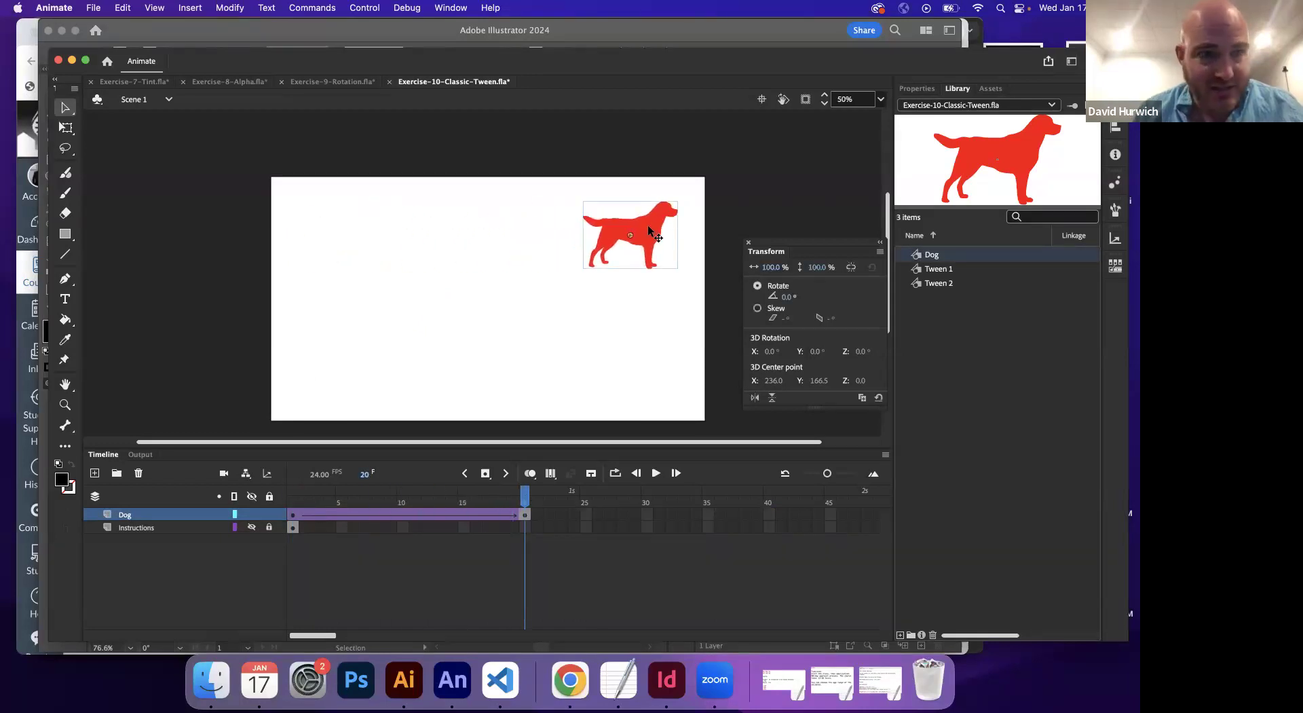
pyautogui.click(65, 128)
pyautogui.moveTo(580, 271); pyautogui.dragTo(557, 287)
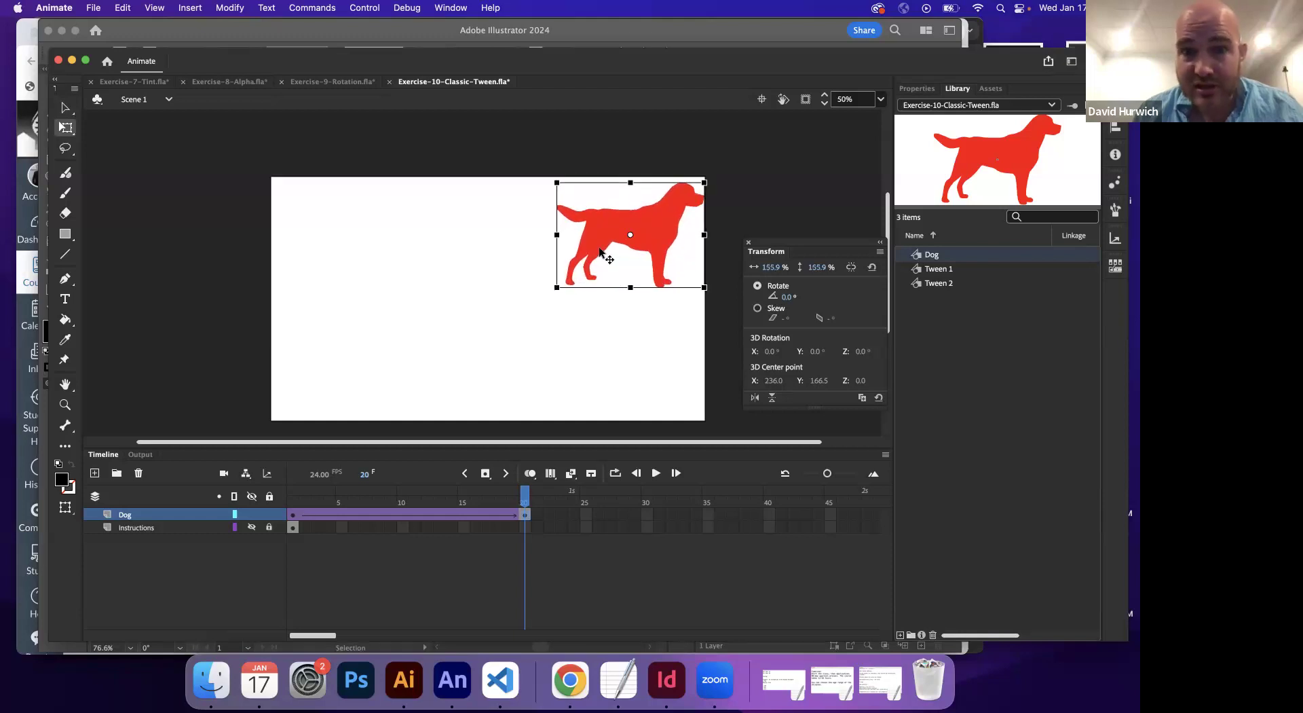
pyautogui.moveTo(600, 251); pyautogui.dragTo(564, 284)
pyautogui.moveTo(521, 321); pyautogui.dragTo(501, 336)
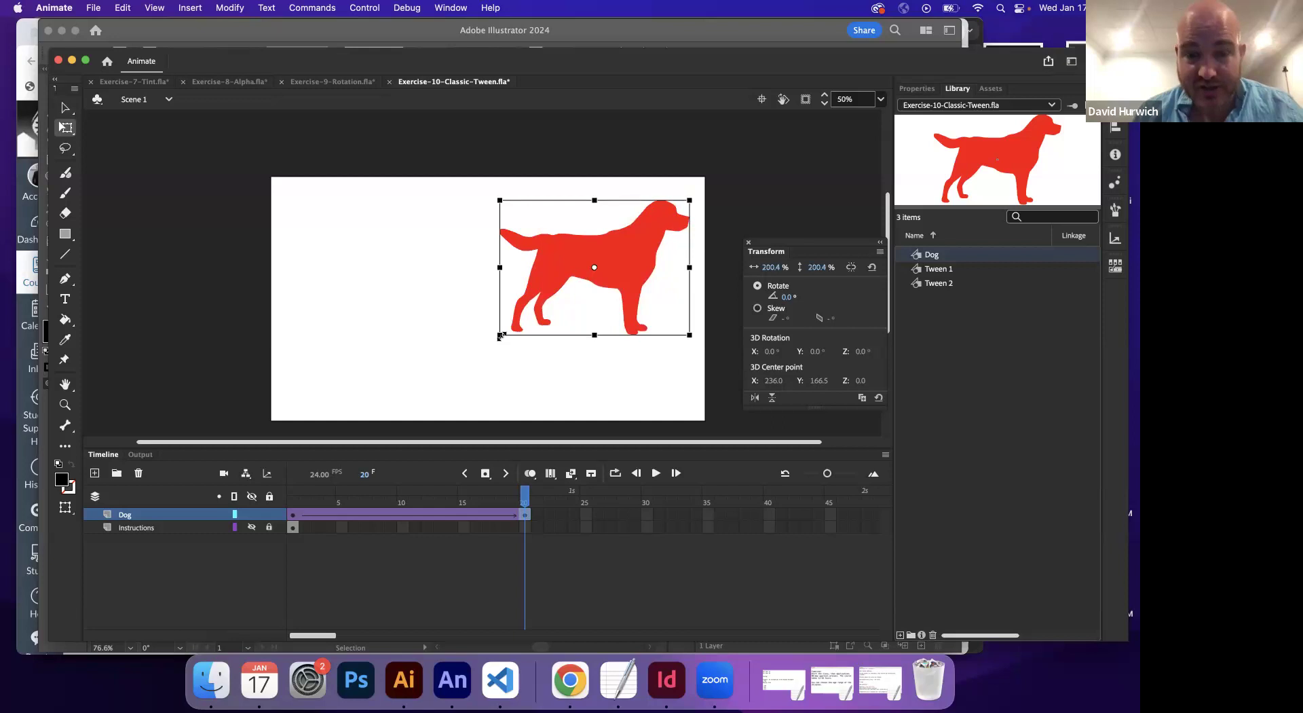
pyautogui.click(293, 502)
pyautogui.press('Return')
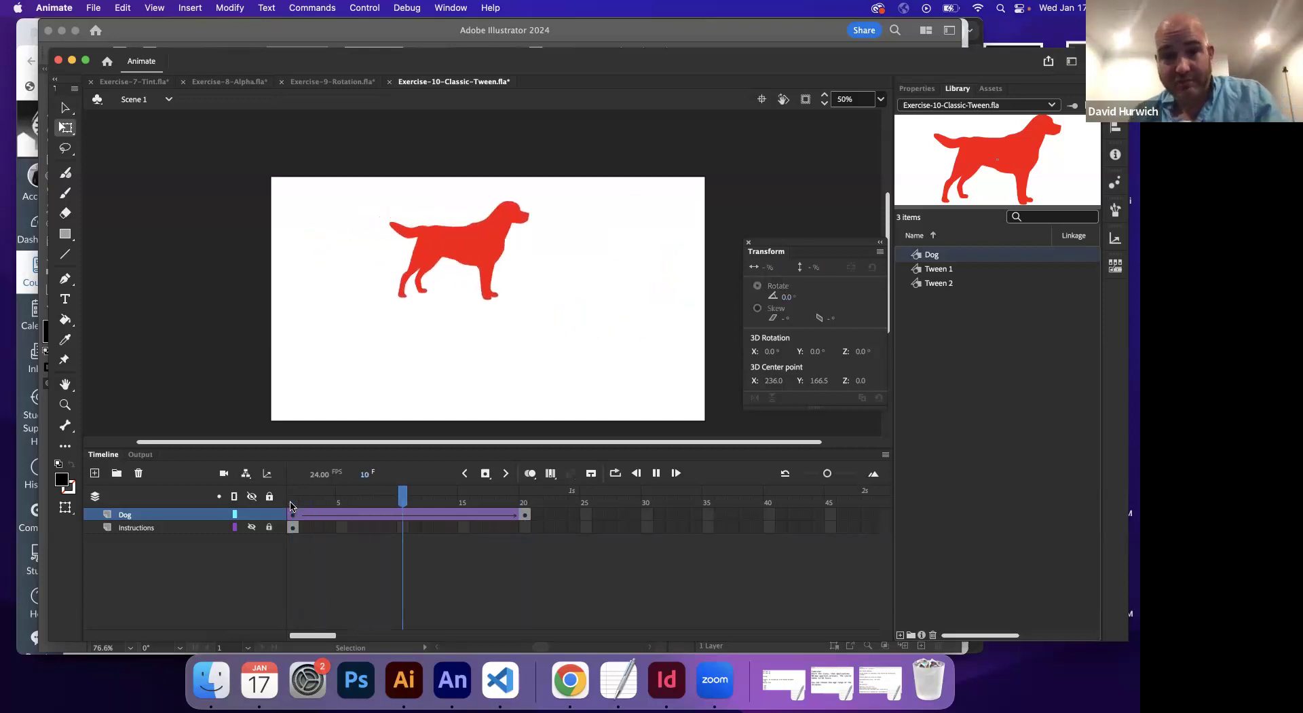
pyautogui.press('Return')
# Rotate the frame-20 dog 180° so it turns upside down
pyautogui.click(678, 215)
pyautogui.moveTo(692, 333); pyautogui.dragTo(503, 329)
pyautogui.click(297, 509)
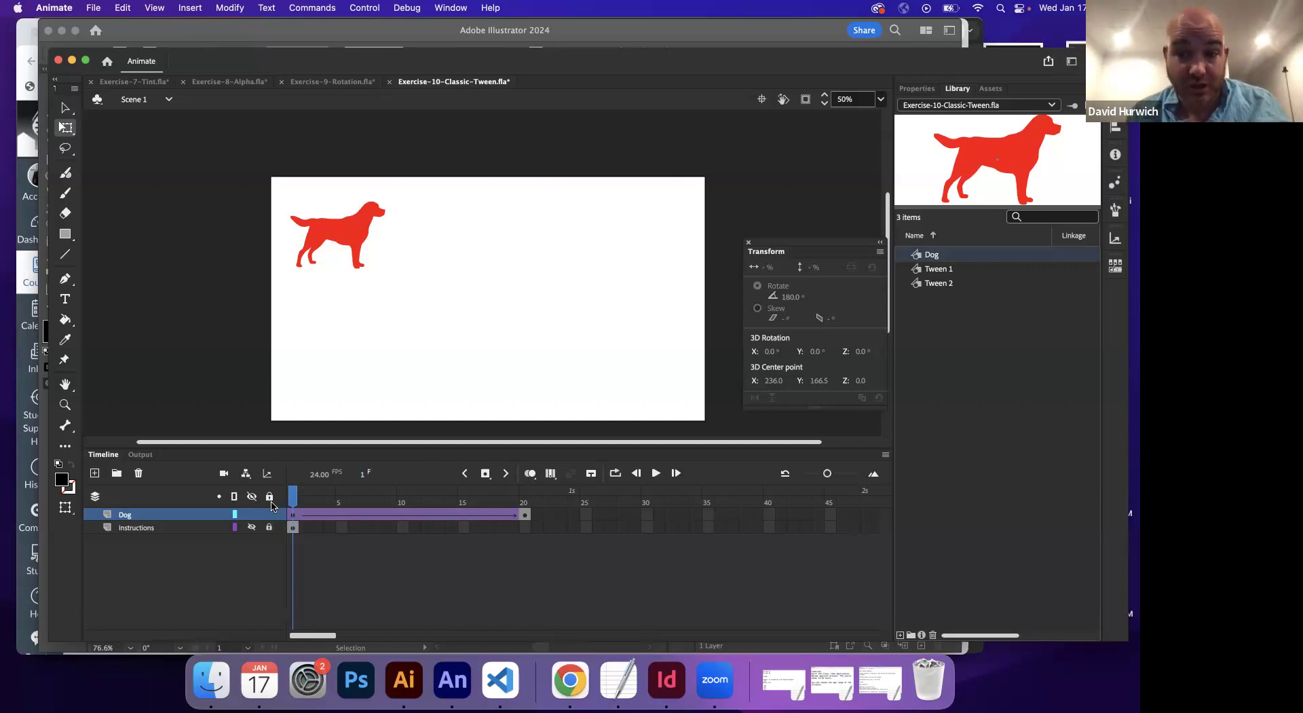
# Give the frame-20 dog an Alpha color effect of 0% and play the fade from frame 1
pyautogui.press('Return')
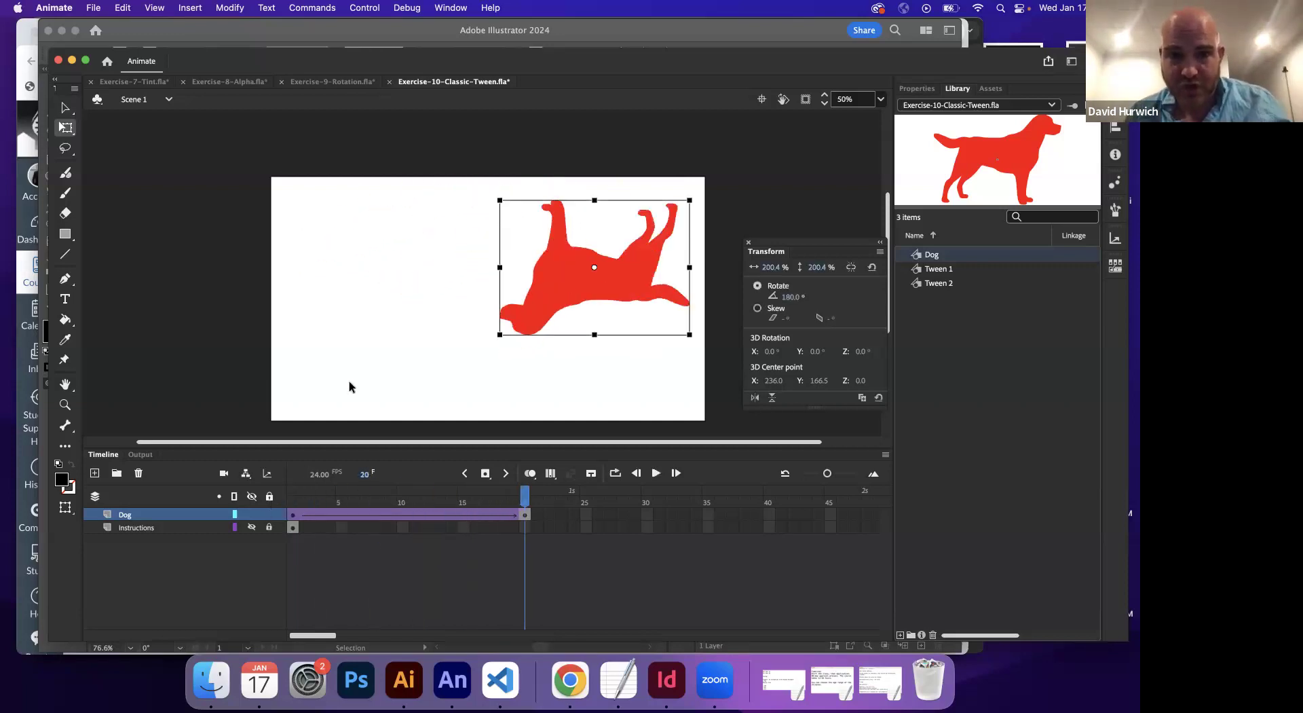
pyautogui.click(918, 89)
pyautogui.click(944, 308)
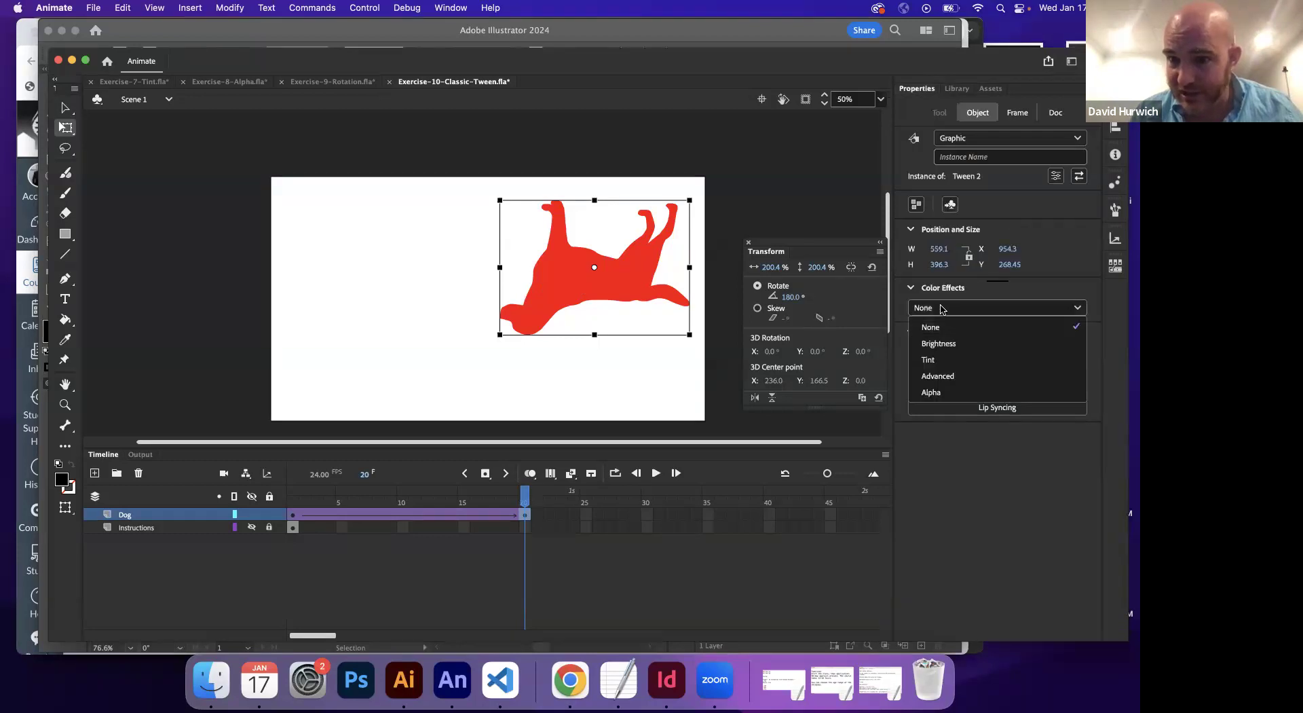
pyautogui.click(943, 389)
pyautogui.moveTo(1078, 339); pyautogui.dragTo(889, 348)
pyautogui.click(295, 501)
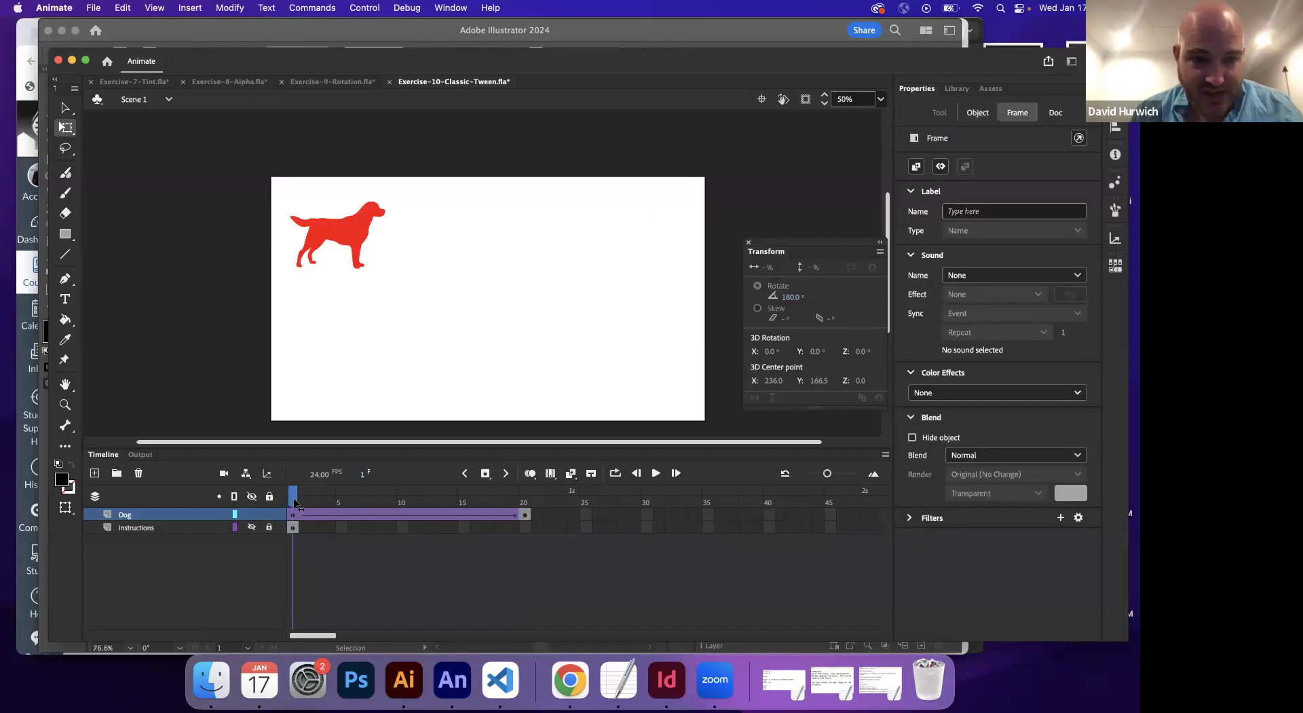
pyautogui.press('Return')
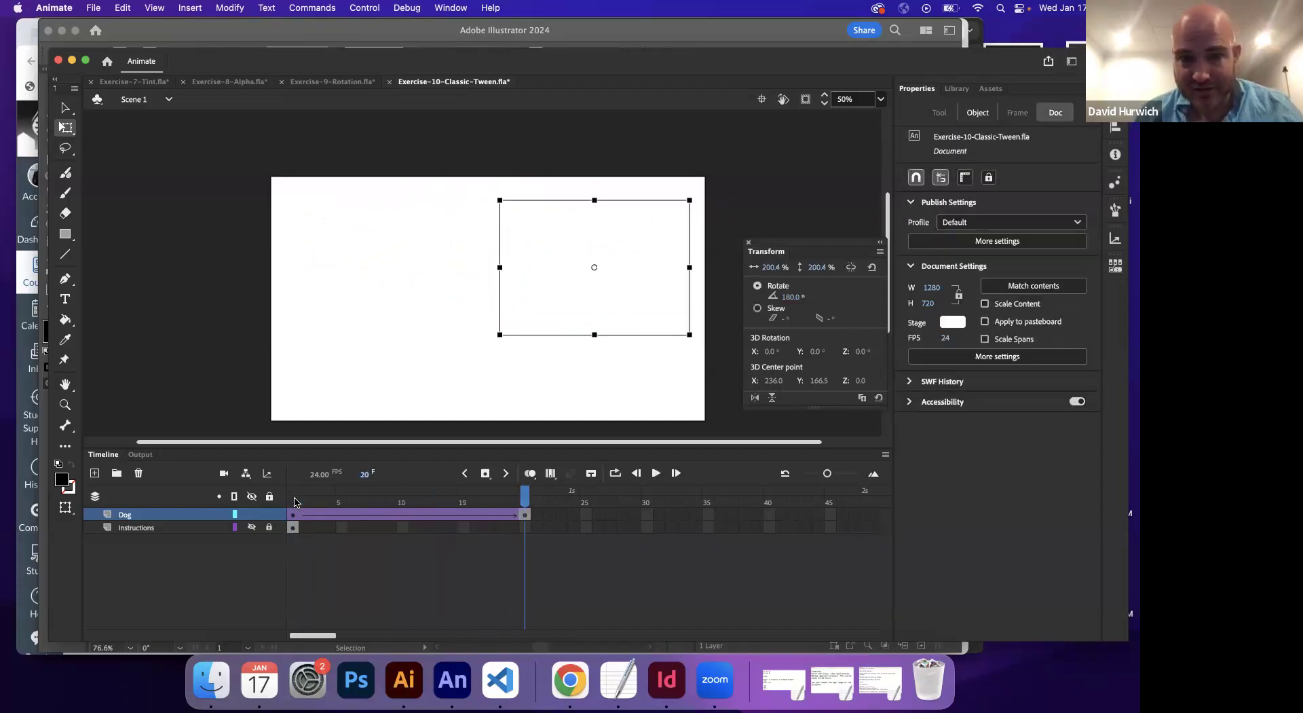